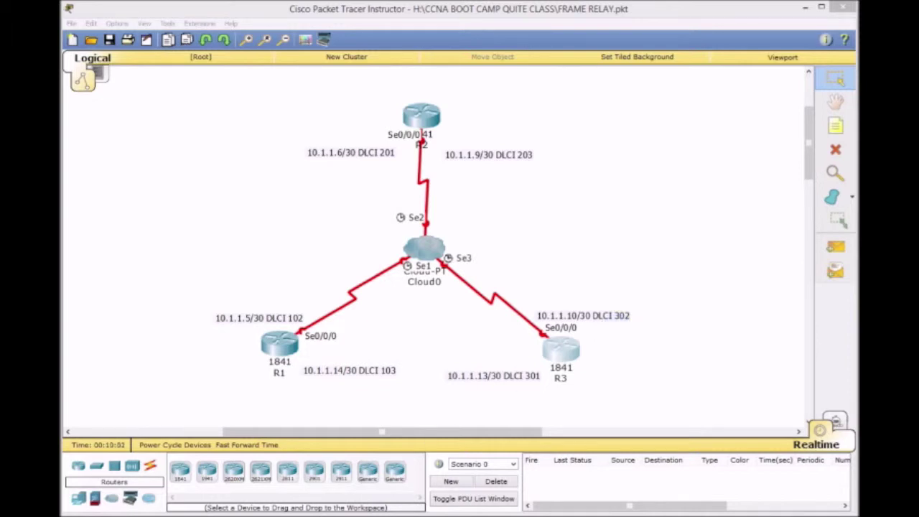
Step: Switch to Notepad and review the sample configuration's subinterface number, DLCI and point-to-point option, returning to the Packet Tracer topology
key(alt+Tab)
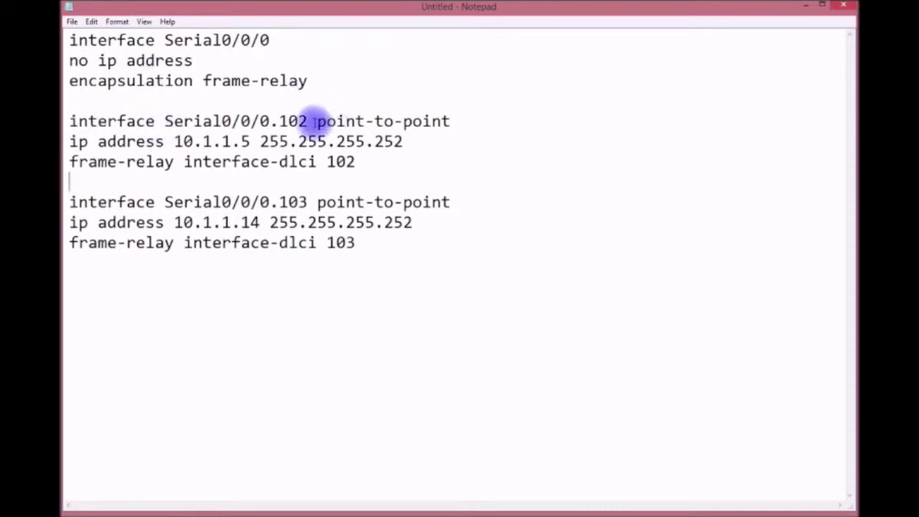
drag(307, 120, 281, 121)
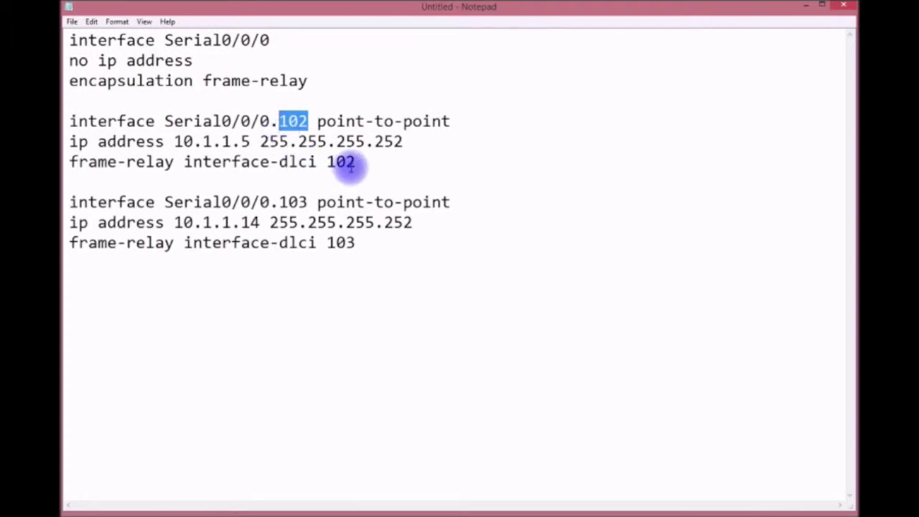
drag(356, 163, 327, 161)
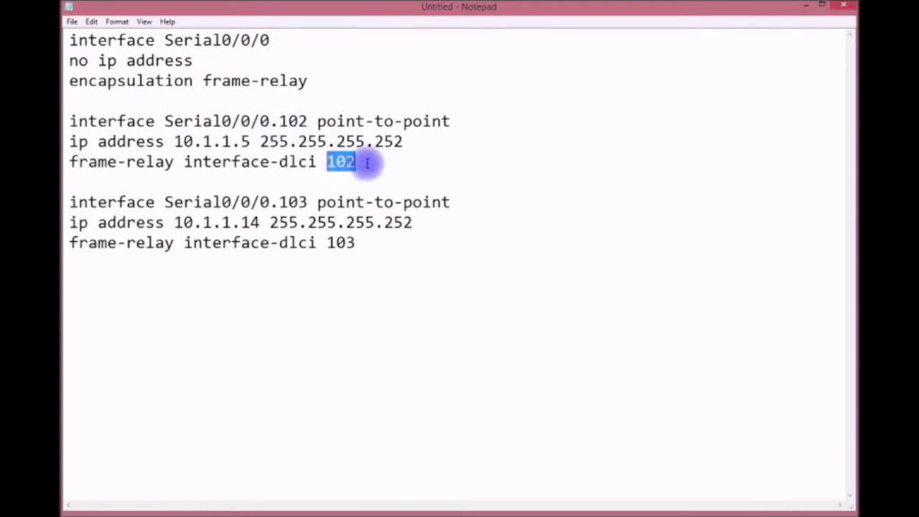
drag(308, 120, 279, 121)
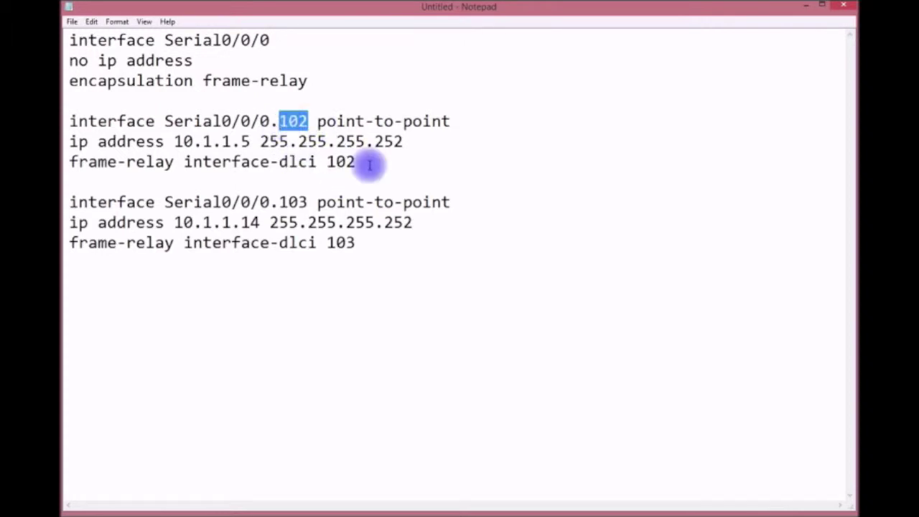
drag(356, 162, 323, 164)
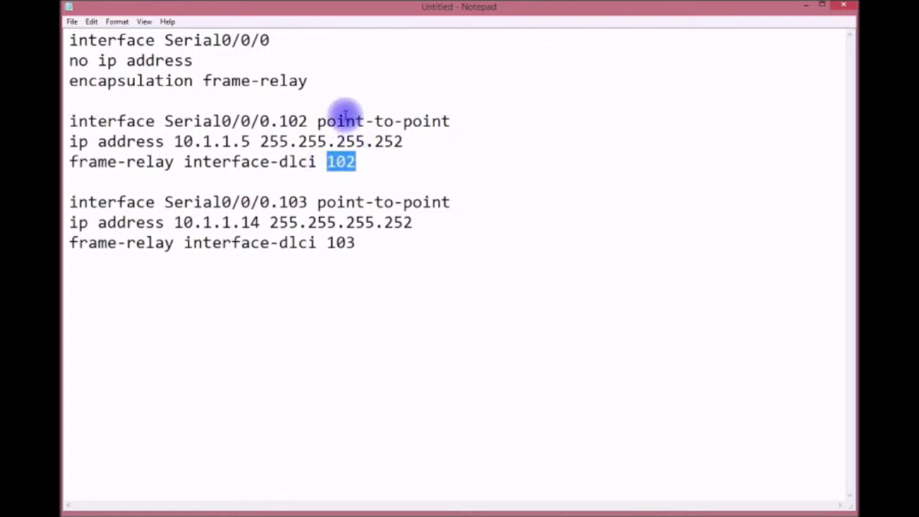
drag(308, 121, 451, 122)
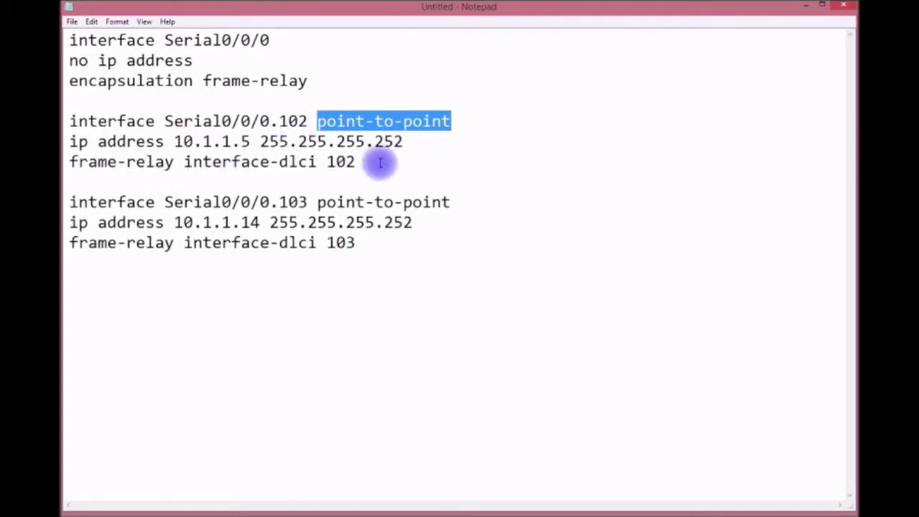
click(807, 8)
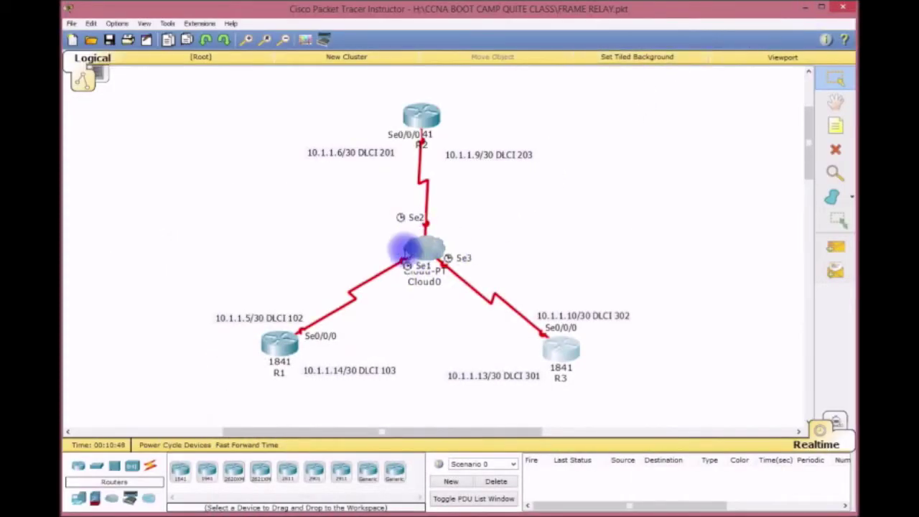
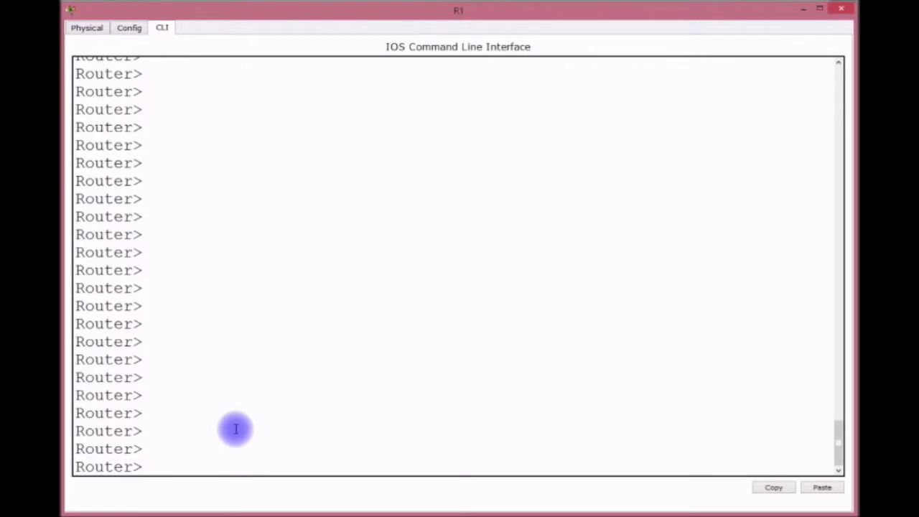
Step: Enter global configuration mode on the router and set its hostname to R1
text(CONFIG T)
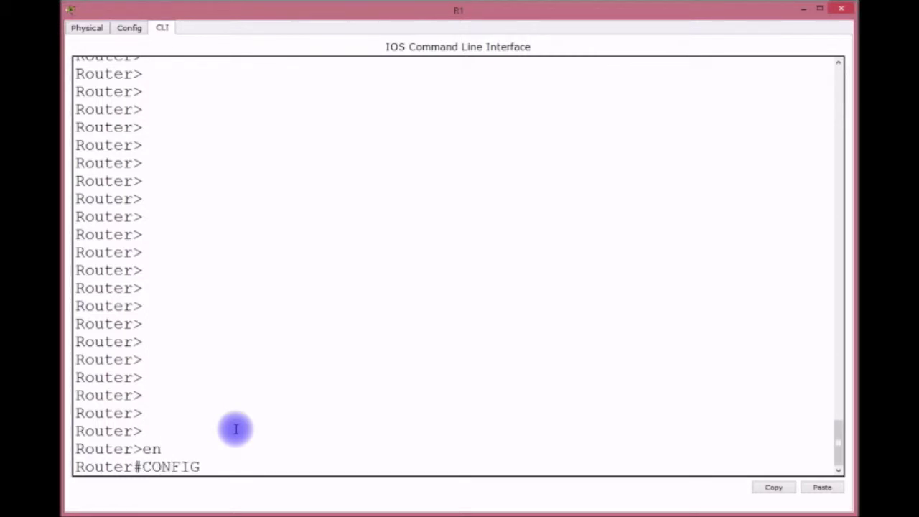
key(Return)
text(HOSTNA)
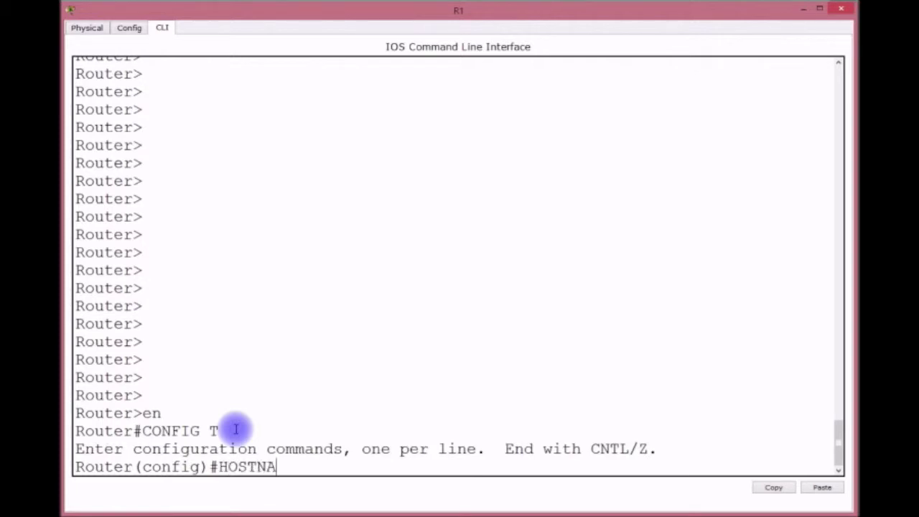
text(ME R1)
key(Return)
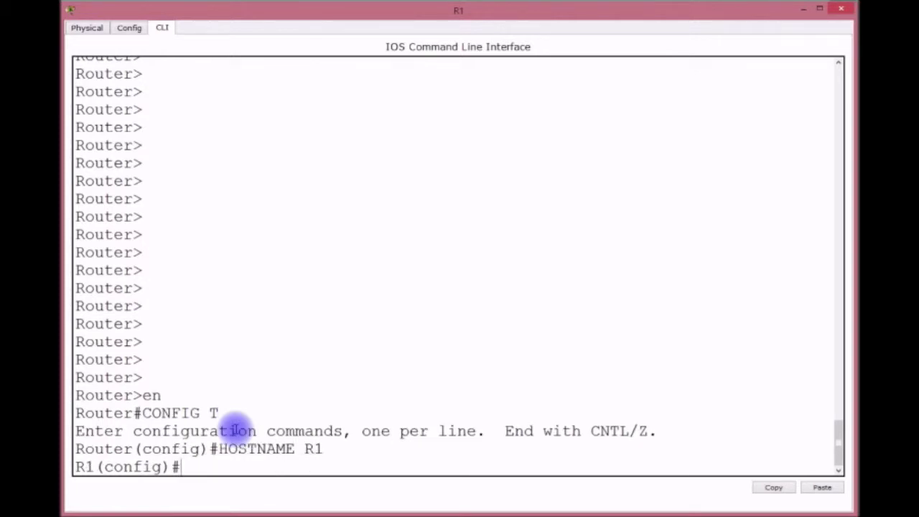
Step: Remove the IP address from R1's physical serial interface S0/0/0
text(INT S0)
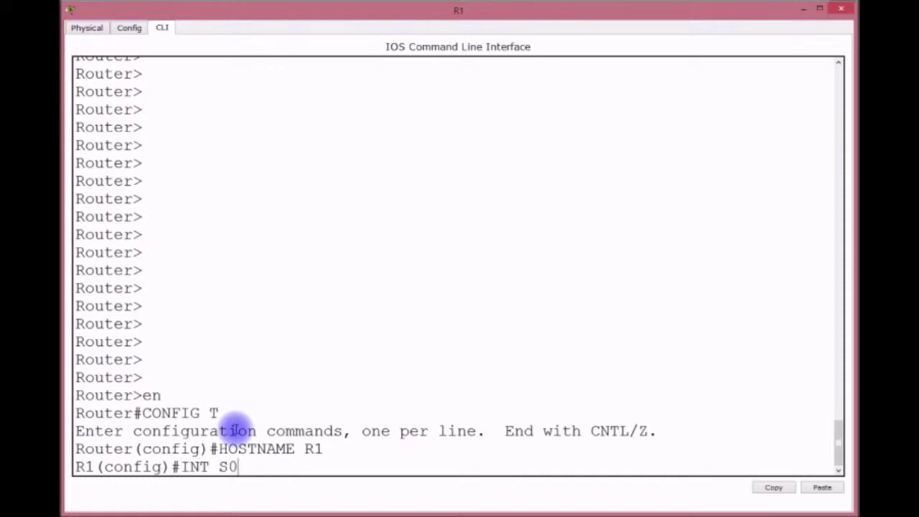
text(/0/0)
key(Return)
text(N)
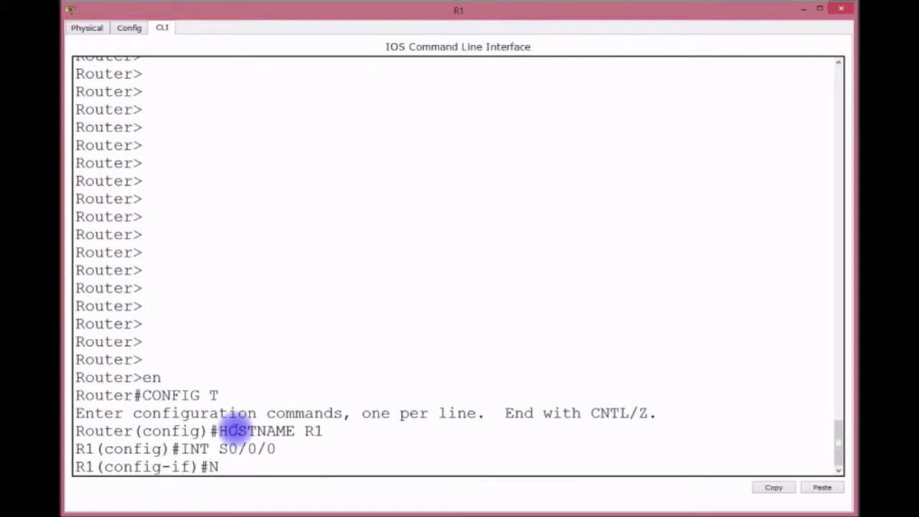
text(O IP ADDRESS)
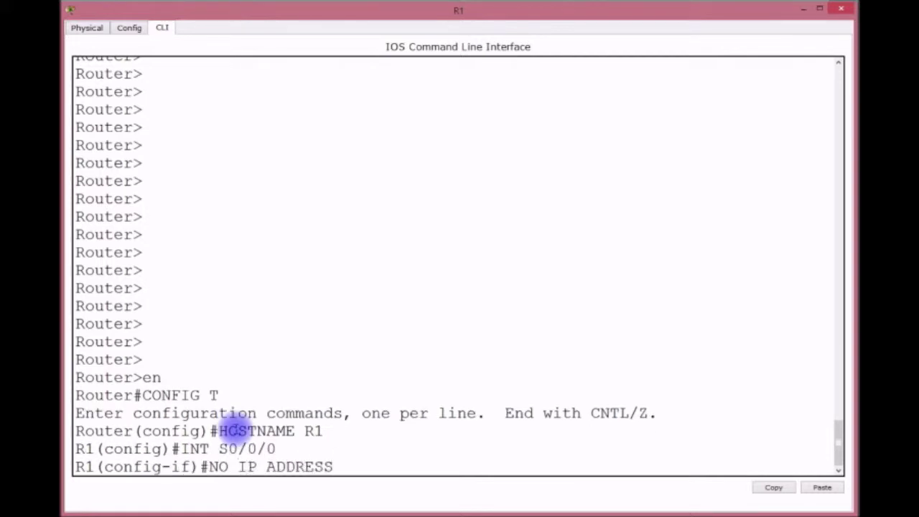
key(Return)
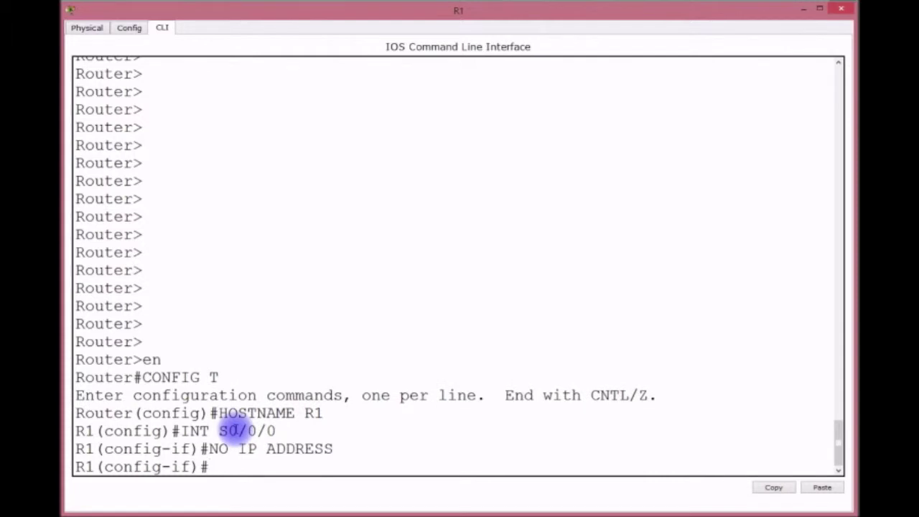
Step: Try to create the point-to-point subinterface S0/0/0.102 on R1
key(Up)
key(Up)
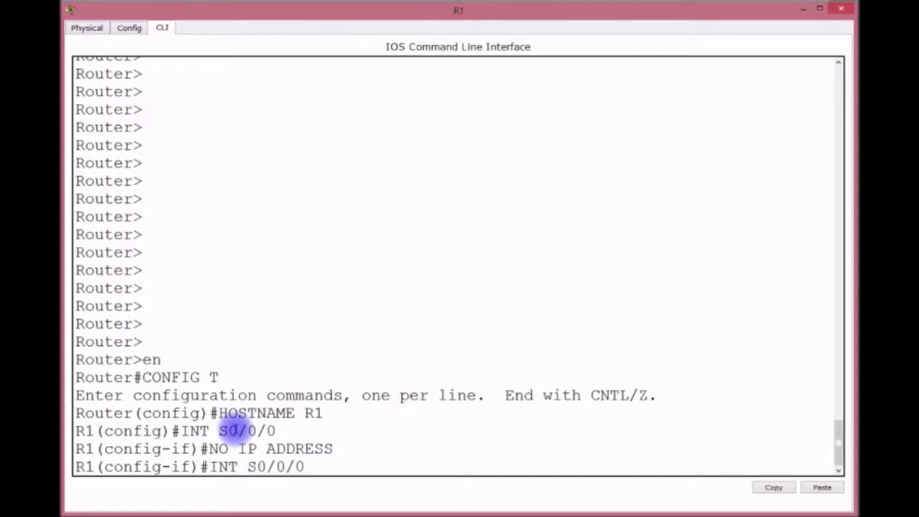
text(.102 POINT-TO-POINT)
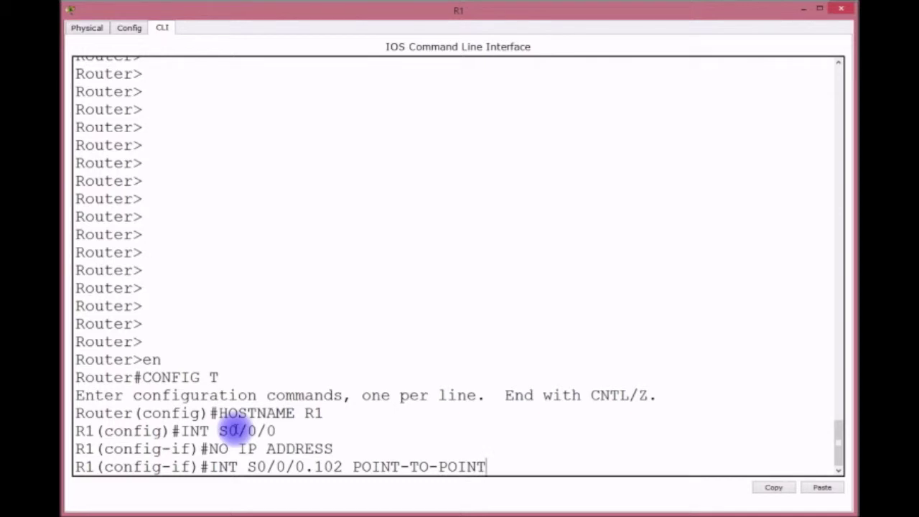
key(Return)
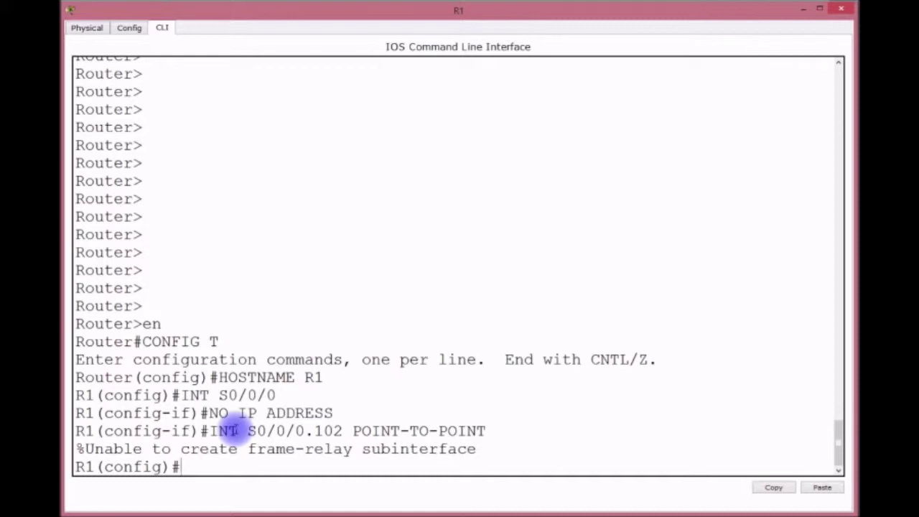
Step: Set Frame Relay encapsulation on R1's physical interface S0/0/0
text(INT S0/0/0)
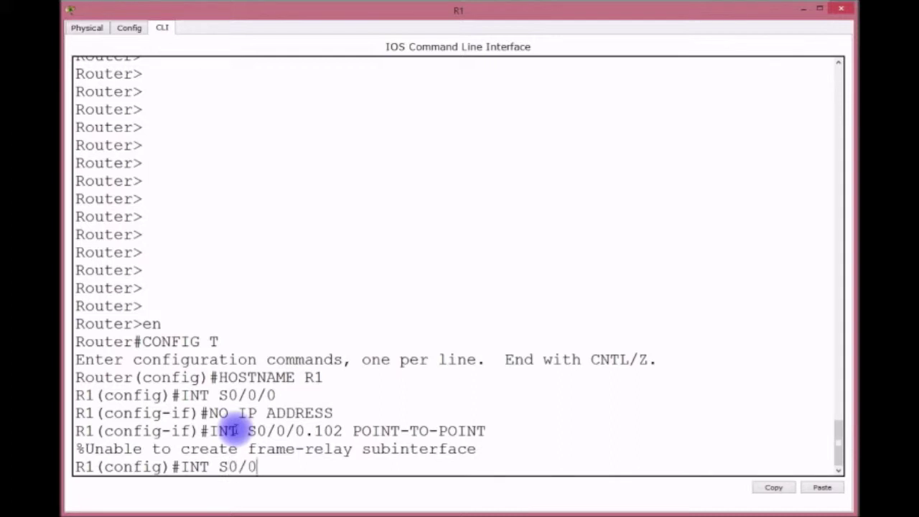
key(Return)
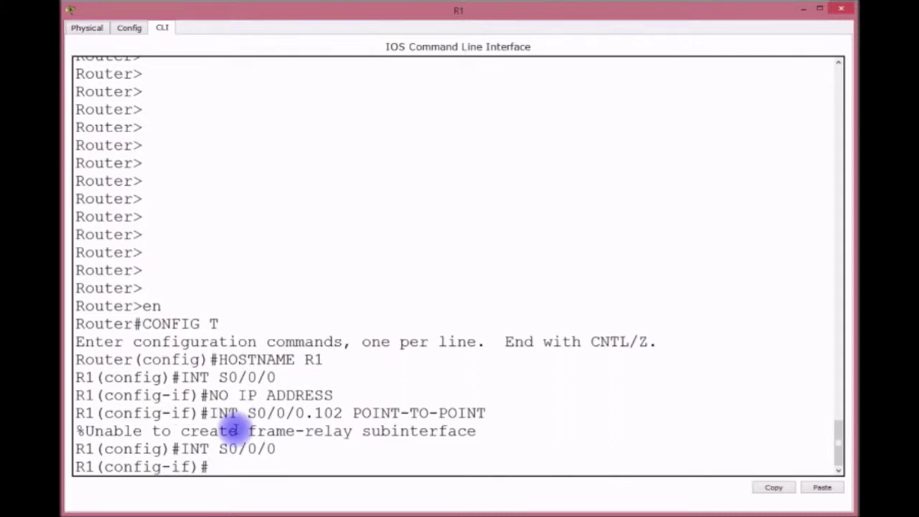
text(ENCAP FR)
key(Tab)
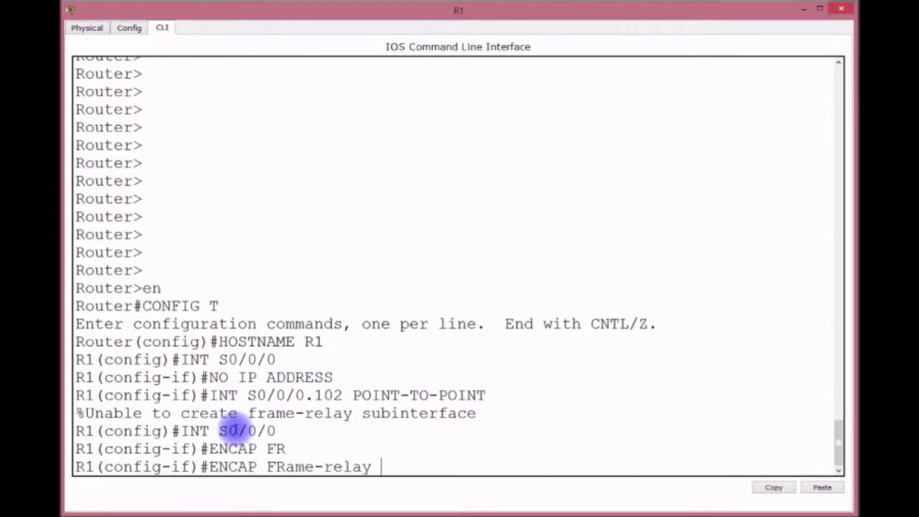
key(Return)
Step: Create the subinterface S0/0/0.102 on R1 as point-to-point
key(Up)
key(Up)
key(Up)
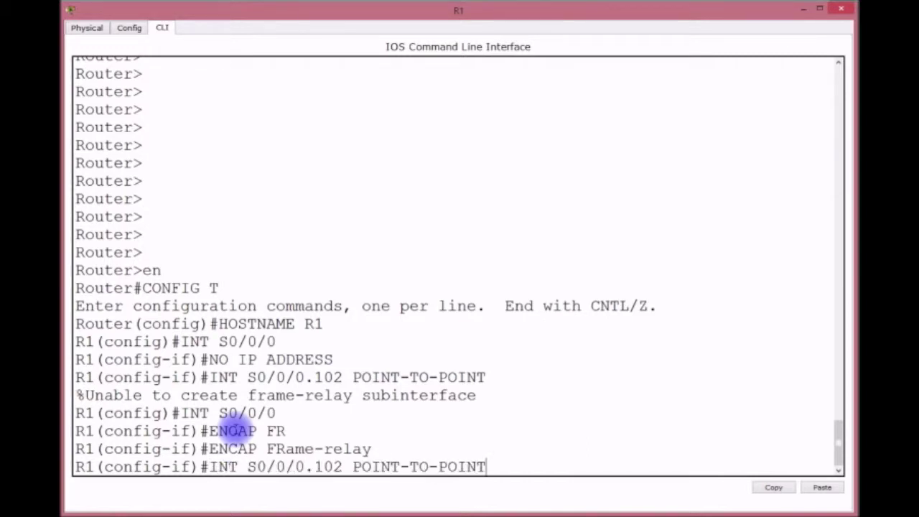
key(Return)
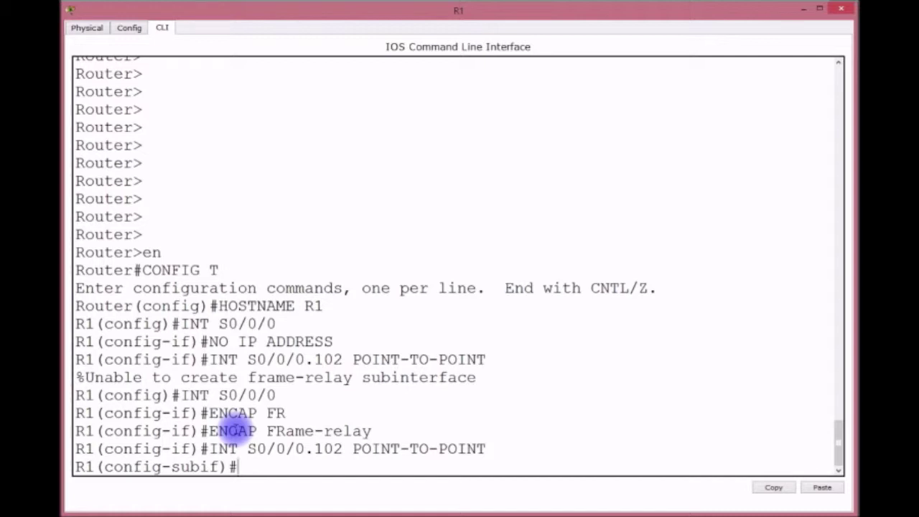
Step: Assign IP address 10.1.1.5 with mask 255.255.255.252 to subinterface S0/0/0.102
text(IP ADDRESS)
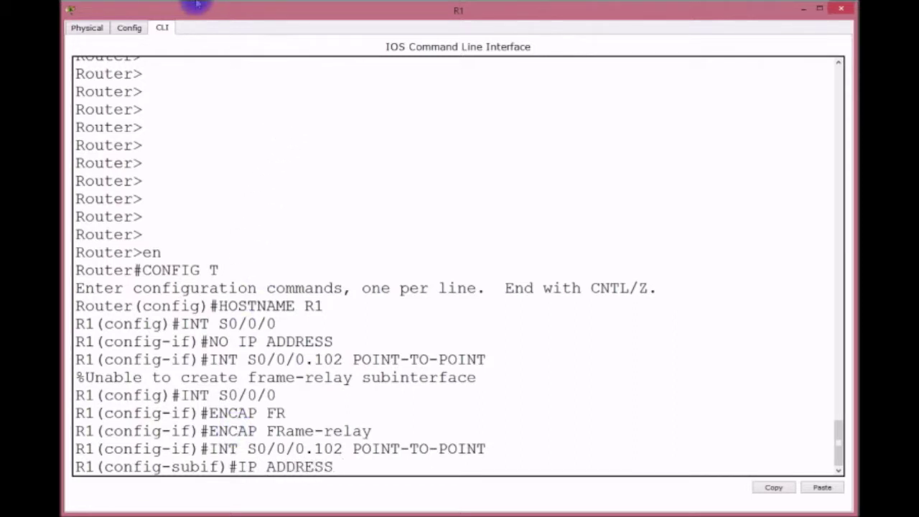
drag(215, 12, 219, 88)
drag(220, 144, 219, 17)
text(10.1.1.5)
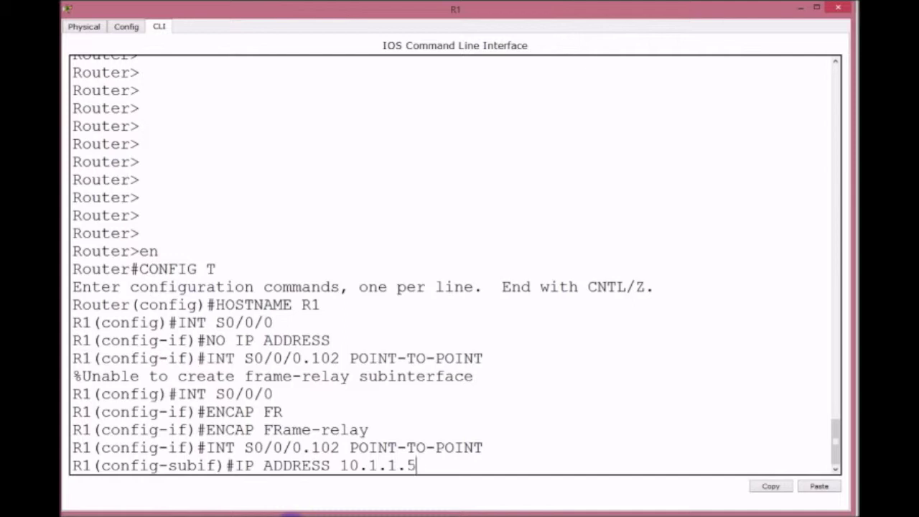
text( 255.255.255.252)
key(Return)
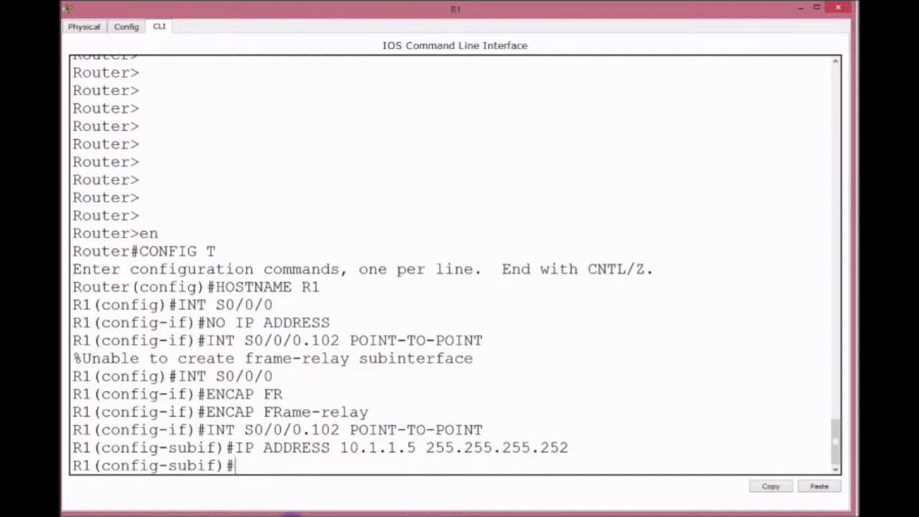
Step: Assign Frame Relay interface DLCI 102 to subinterface S0/0/0.102
text(FR)
key(Tab)
text(I)
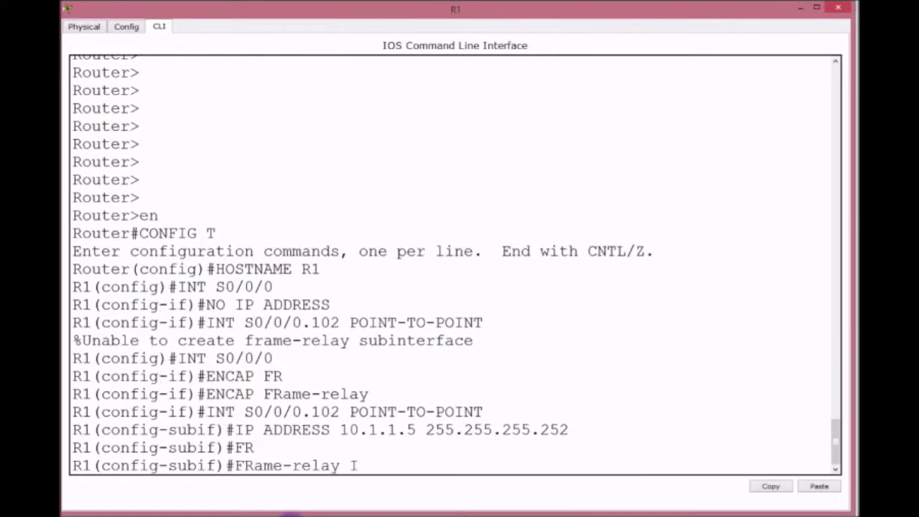
key(Tab)
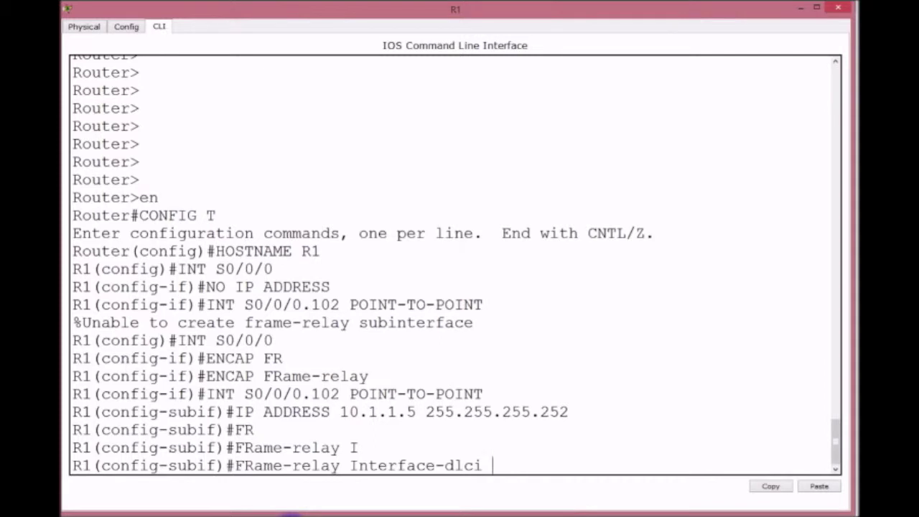
text(102)
key(Return)
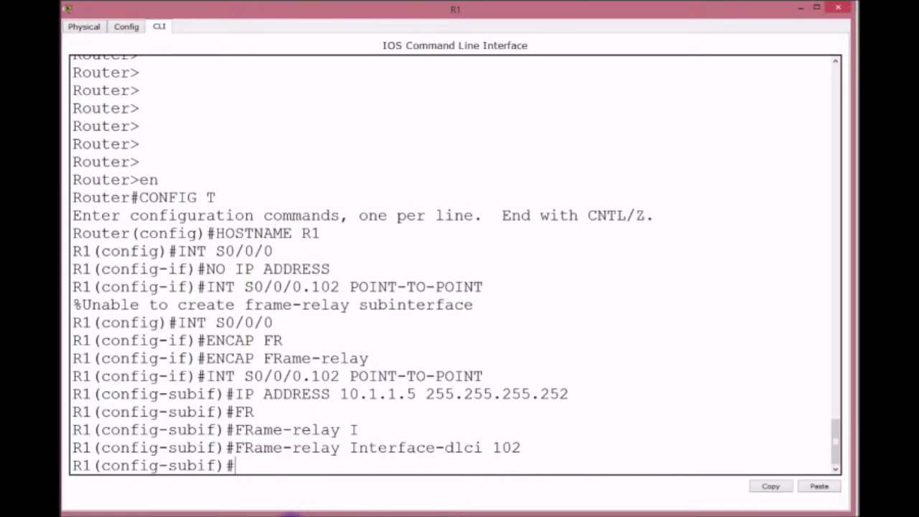
Step: Create a second point-to-point subinterface, S0/0/0.103, by editing the earlier subinterface command
key(Up)
key(Up)
key(Up)
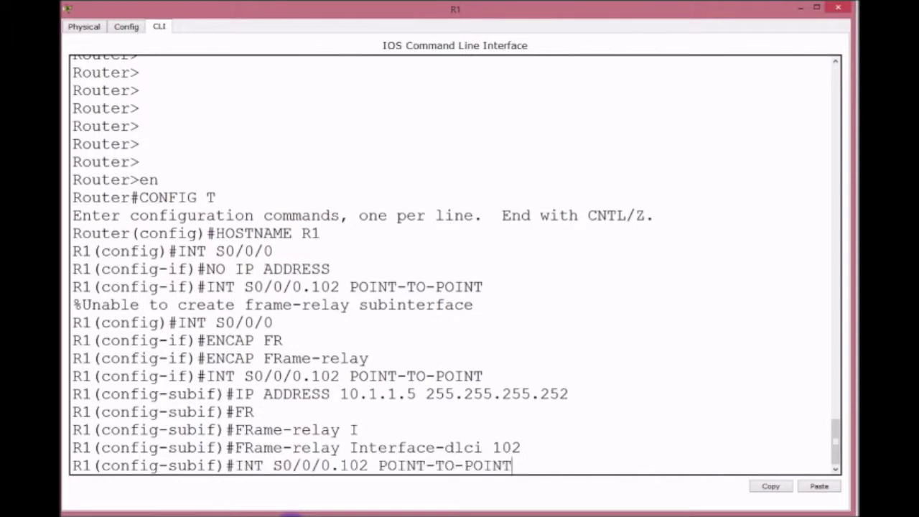
key(Left)
key(Left)
key(Left)
key(Left)
key(Left)
key(Left)
key(Left)
key(Left)
key(Left)
key(Left)
key(Left)
key(Left)
key(Left)
key(Left)
key(BackSpace)
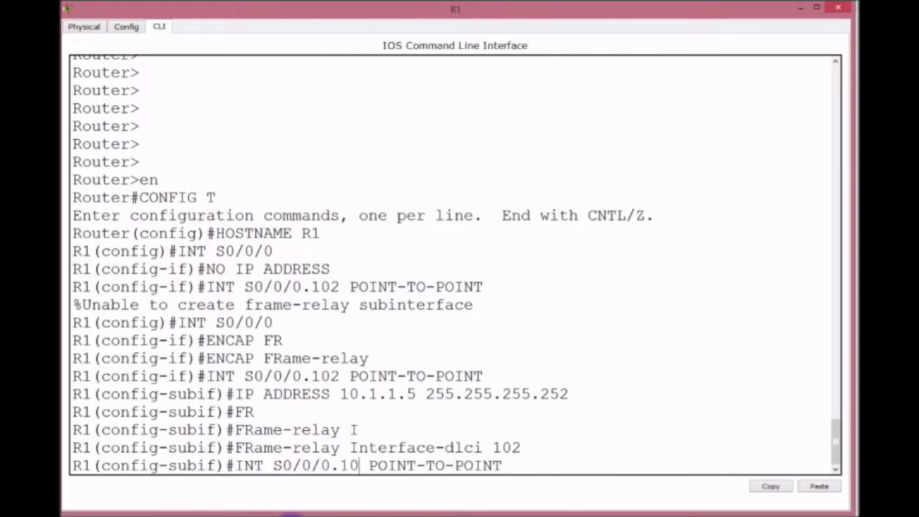
text(3)
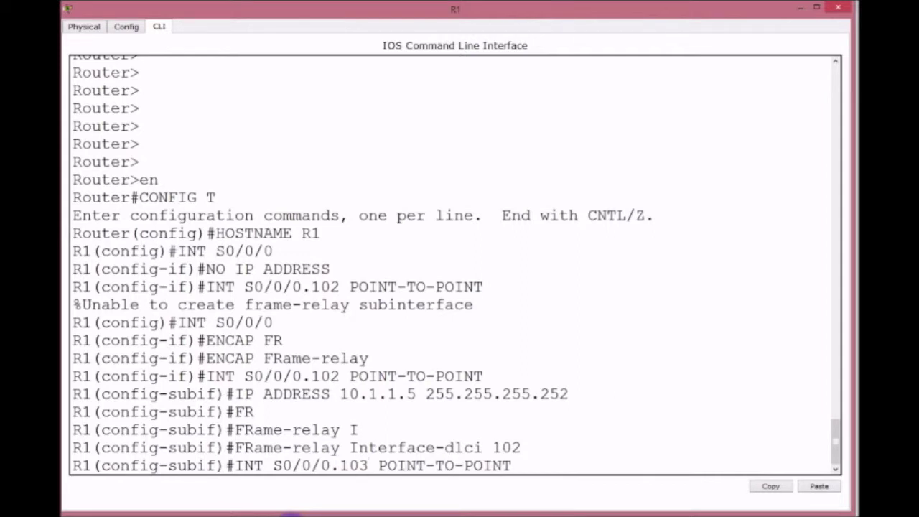
key(Return)
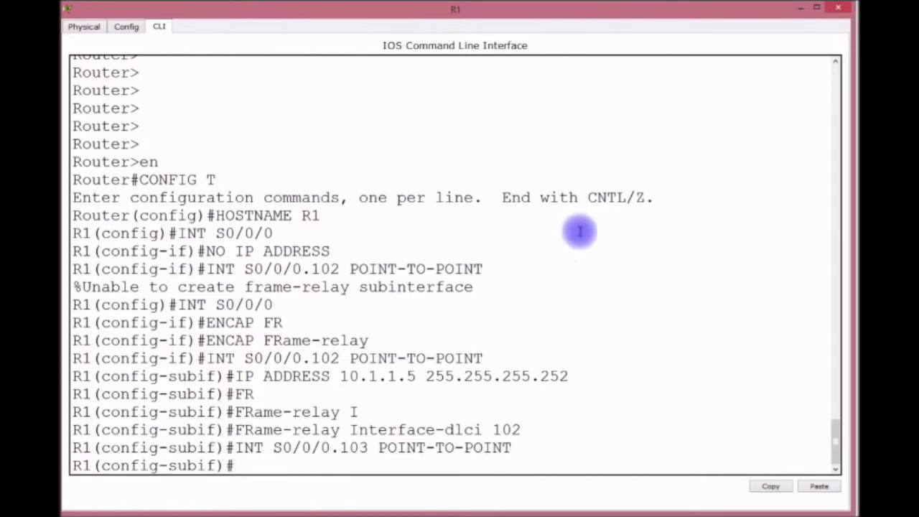
Step: Assign IP address 10.1.1.14 with mask 255.255.255.252 to subinterface S0/0/0.103 by editing the earlier address command
mouse_move(709, 14)
mouse_down()
mouse_move(690, 345)
mouse_move(704, 407)
mouse_move(698, 81)
mouse_move(722, 17)
mouse_move(713, 13)
mouse_up()
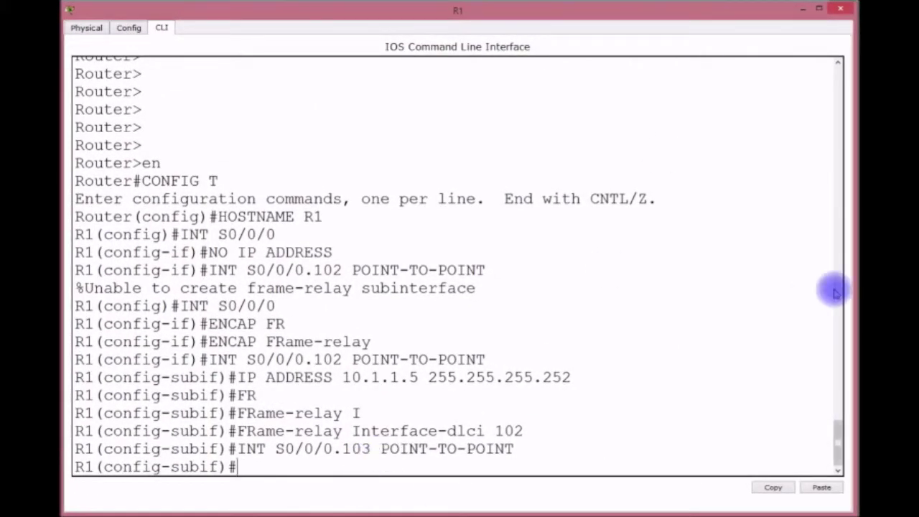
key(Up)
key(Up)
key(Up)
key(Up)
key(Up)
key(Left)
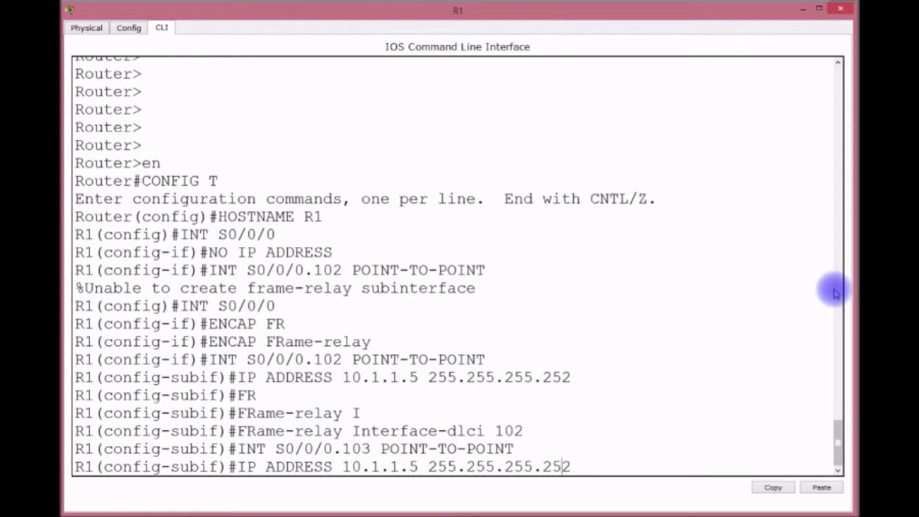
key(Left)
key(Left)
key(Left)
key(Left)
key(Left)
key(Left)
key(Left)
key(Left)
key(Left)
key(Left)
key(Left)
key(Left)
key(BackSpace)
text(14)
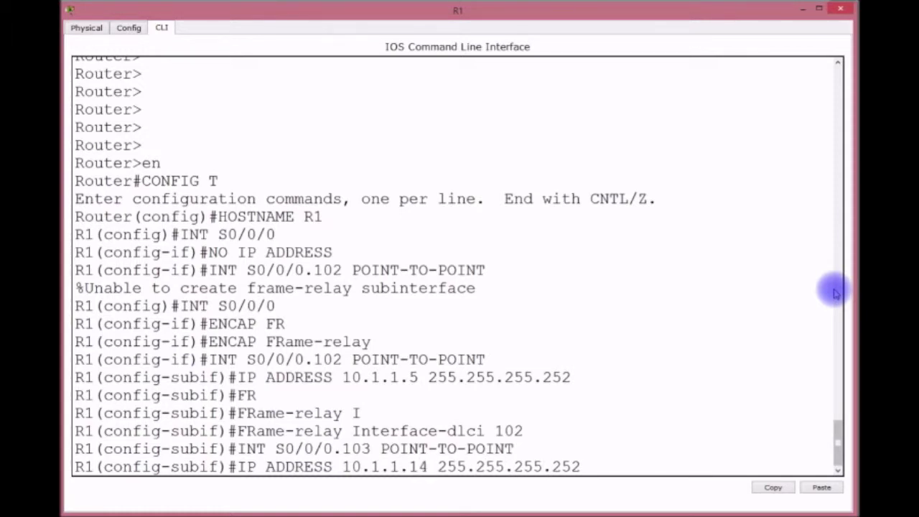
key(Return)
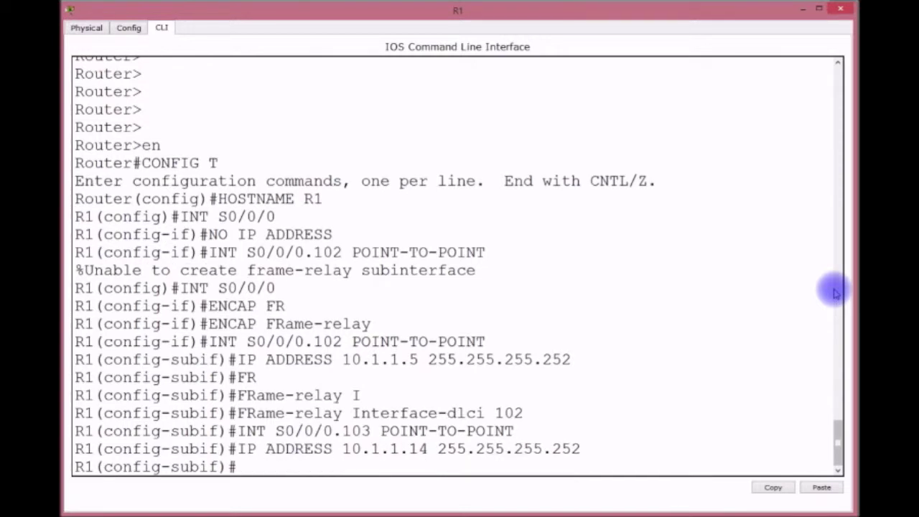
Step: Assign Frame Relay interface DLCI 103 to subinterface S0/0/0.103 by editing the earlier DLCI command
key(Up)
key(Up)
key(Up)
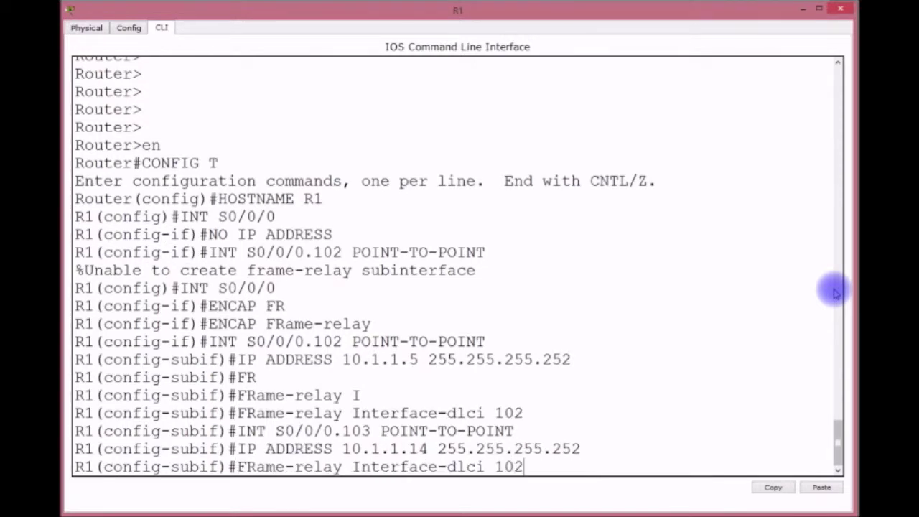
key(BackSpace)
text(3)
key(Return)
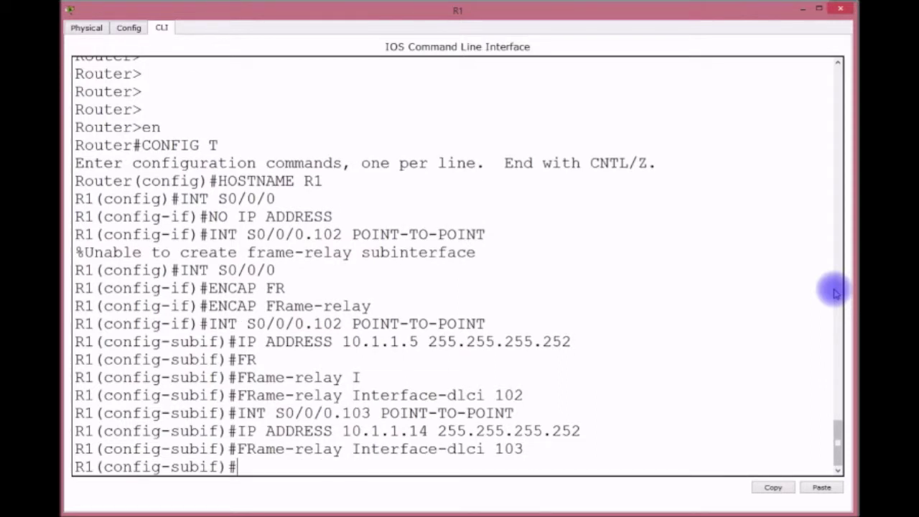
Step: Exit subinterface configuration and enable RIP version 2 routing on R1
text(EXTI)
key(BackSpace)
key(BackSpace)
text(IT)
key(Return)
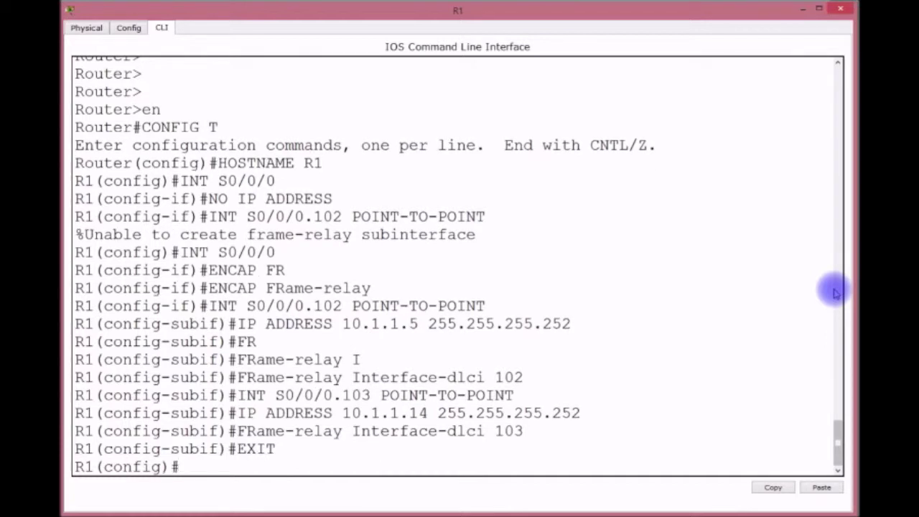
text(ROUTER)
key(BackSpace)
key(BackSpace)
text(TER I)
key(BackSpace)
text(RI)
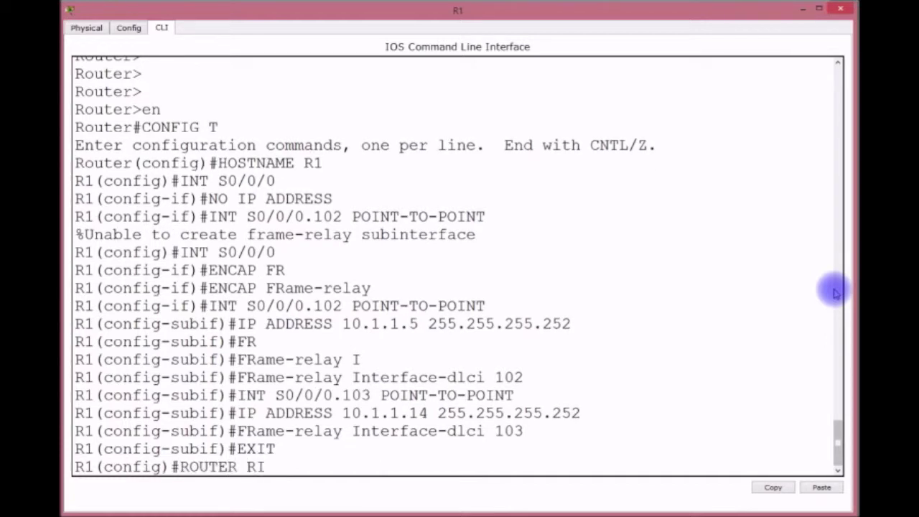
text(P)
key(Return)
text(VER)
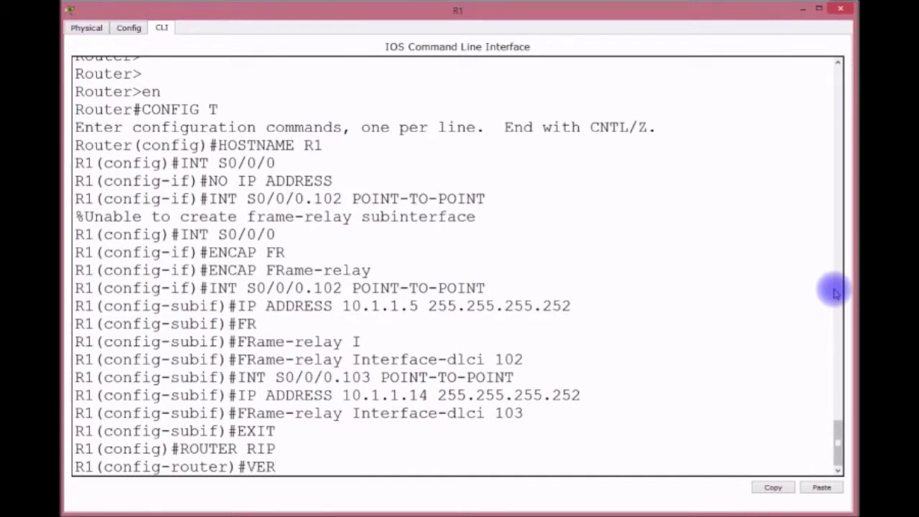
text( 2)
key(Return)
Step: Add network 10.0.0.0 to the RIP configuration on R1
text(NET)
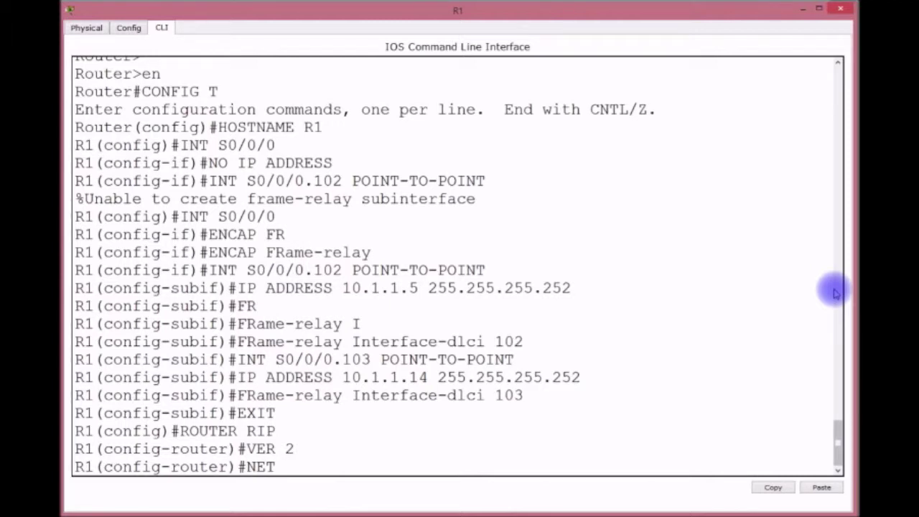
text(10.0.00)
key(BackSpace)
text(.0)
key(Return)
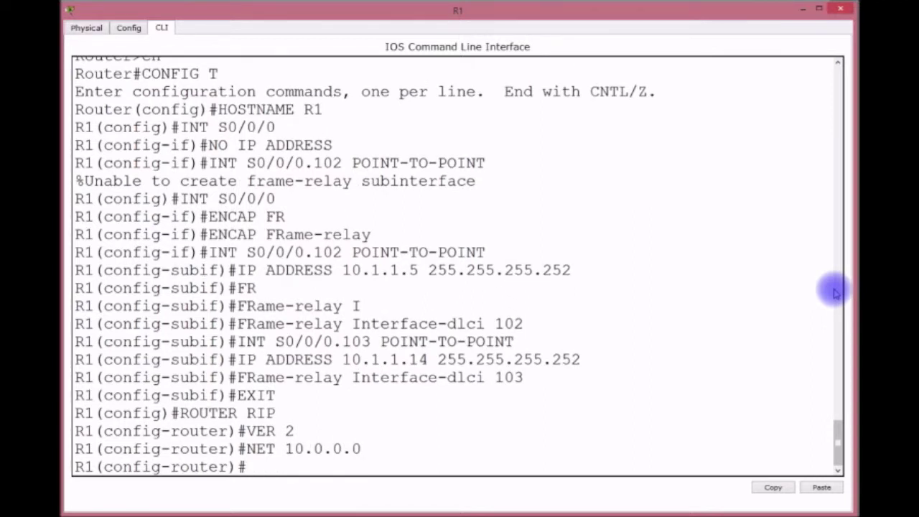
Step: Disable RIP automatic summarization on R1 and save the configuration with DO WR
text(NO AUTO)
key(Tab)
key(Return)
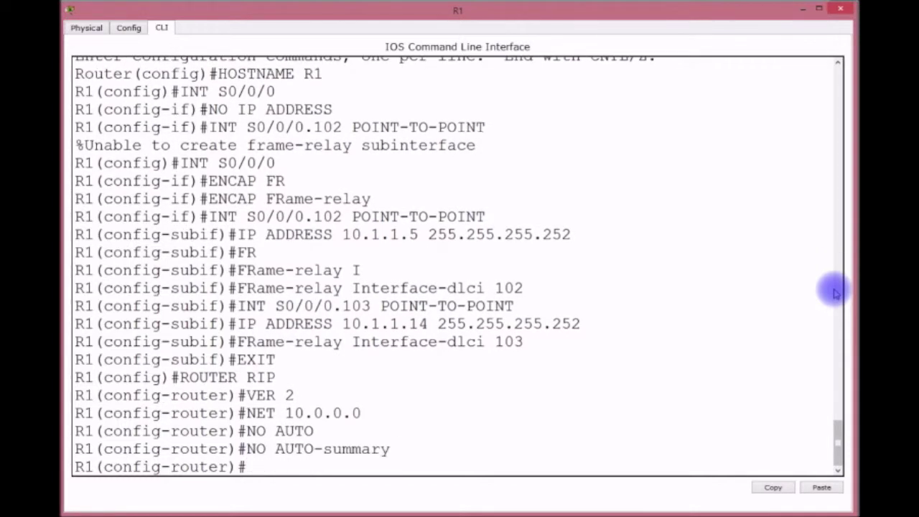
text(DO WR)
key(Return)
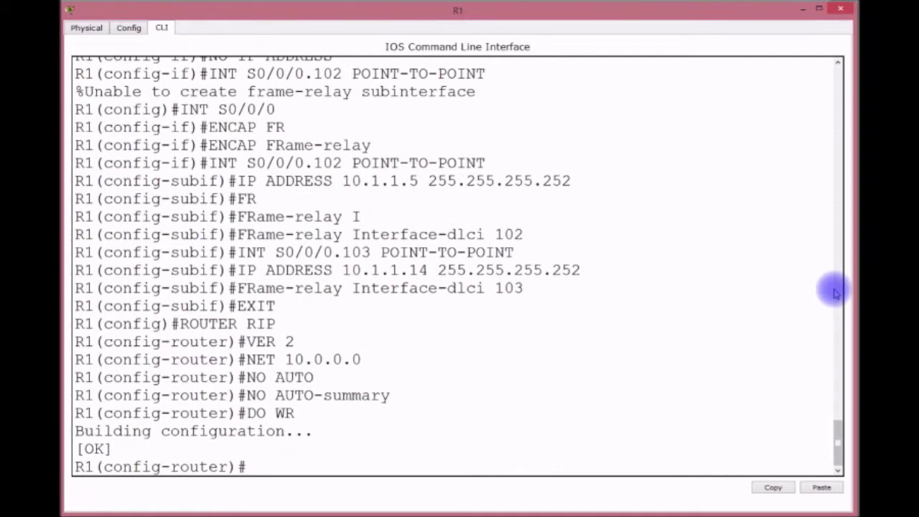
Step: Return to privileged mode on R1 and review the startup configuration, checking serial interface 0/0/0 and its subinterfaces 102 and 103
key(ctrl+z)
key(Return)
key(Return)
key(Return)
key(Return)
text(SH V)
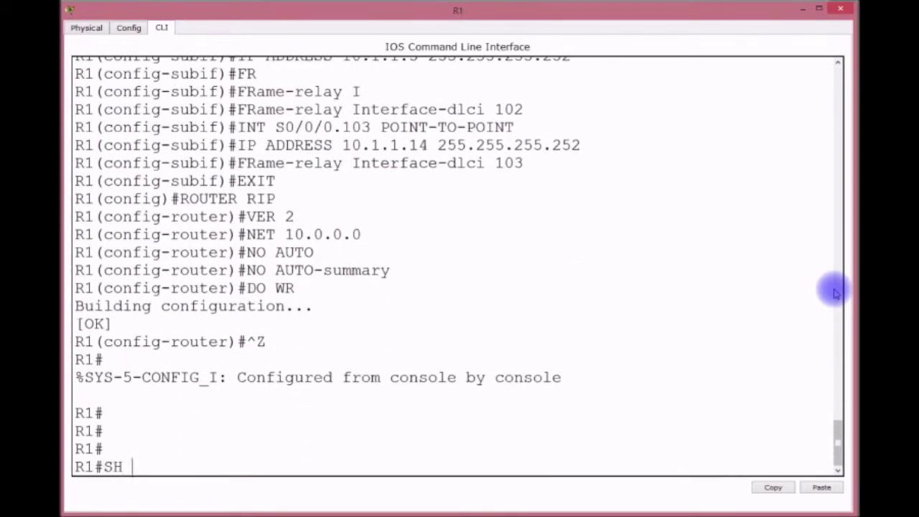
key(BackSpace)
text(START)
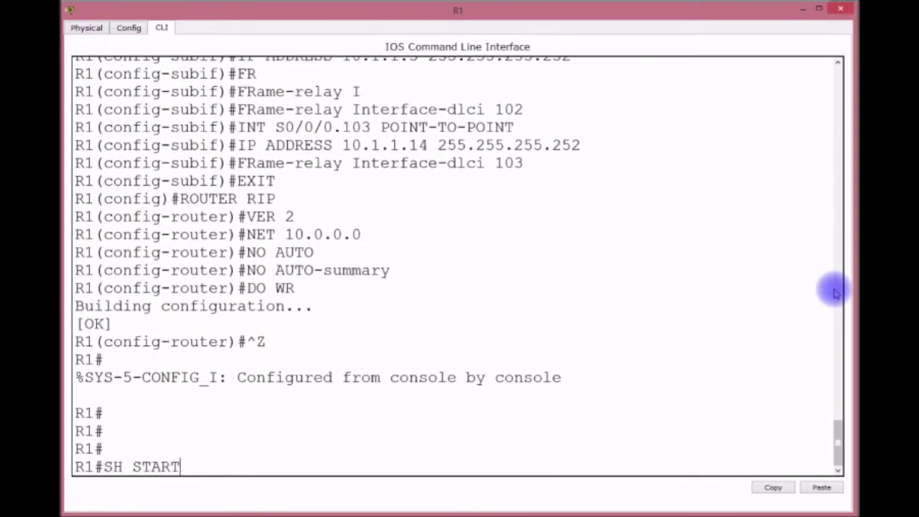
key(Return)
key(Return)
key(Return)
key(Return)
key(Return)
key(Return)
key(Return)
key(Return)
key(Return)
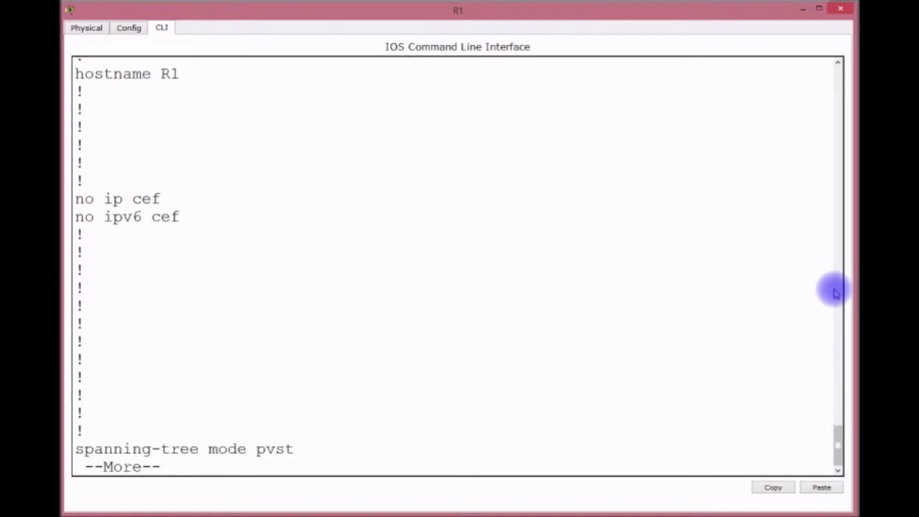
key(Return)
key(Return)
key(Return)
key(Return)
key(Return)
key(Return)
key(Return)
key(Return)
key(Return)
key(Return)
key(Return)
key(Return)
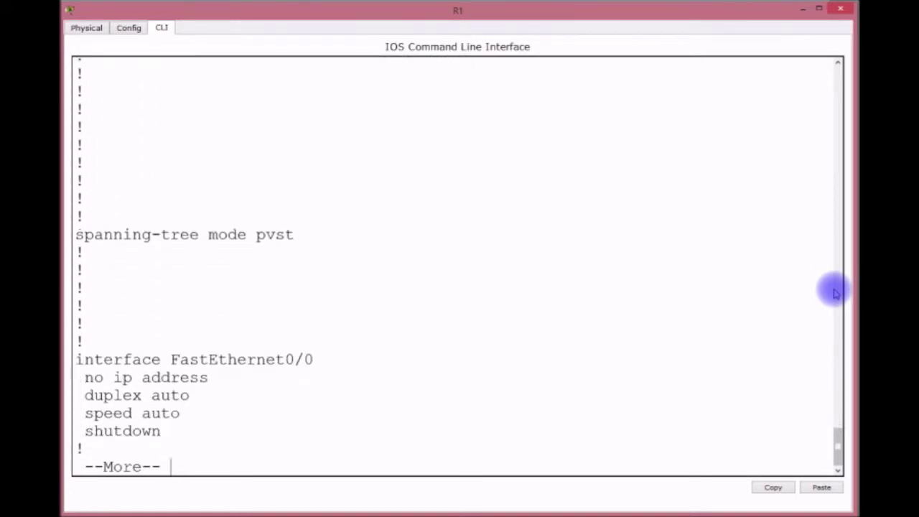
key(Return)
key(Return)
key(Return)
key(Return)
key(Return)
key(Return)
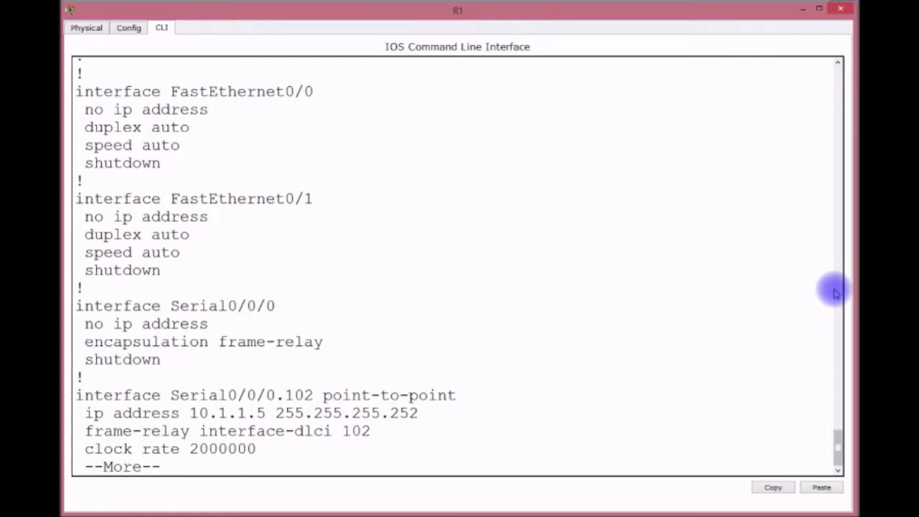
key(Return)
key(Return)
key(Return)
key(Return)
key(Return)
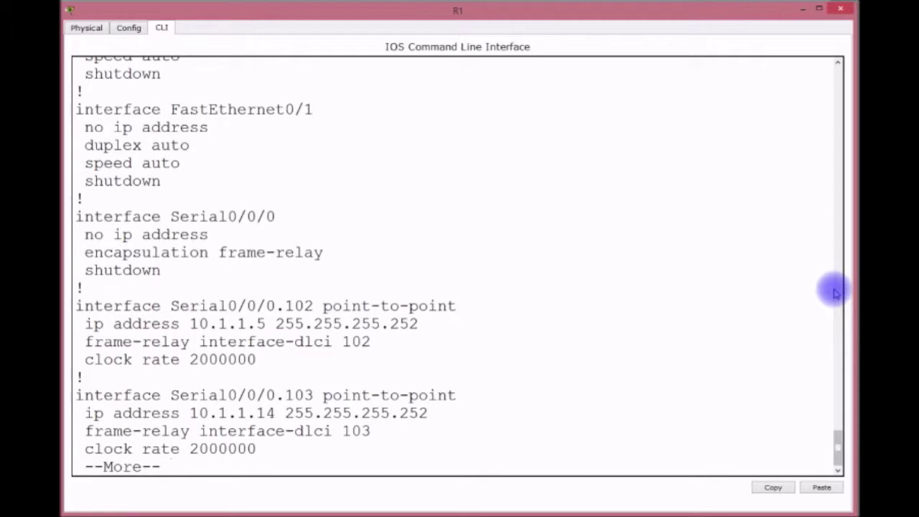
key(Return)
key(Return)
key(Return)
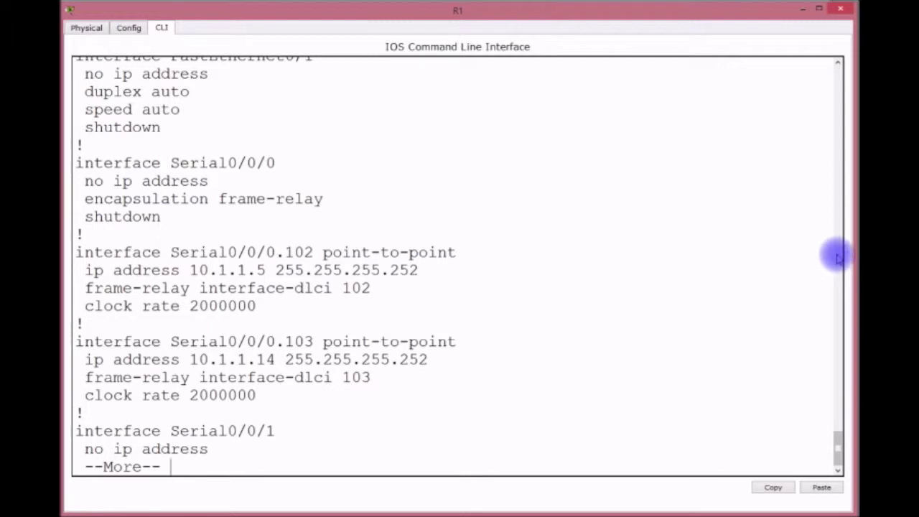
Step: Open router R2's command line, enter global configuration mode and set the hostname to R2
click(802, 10)
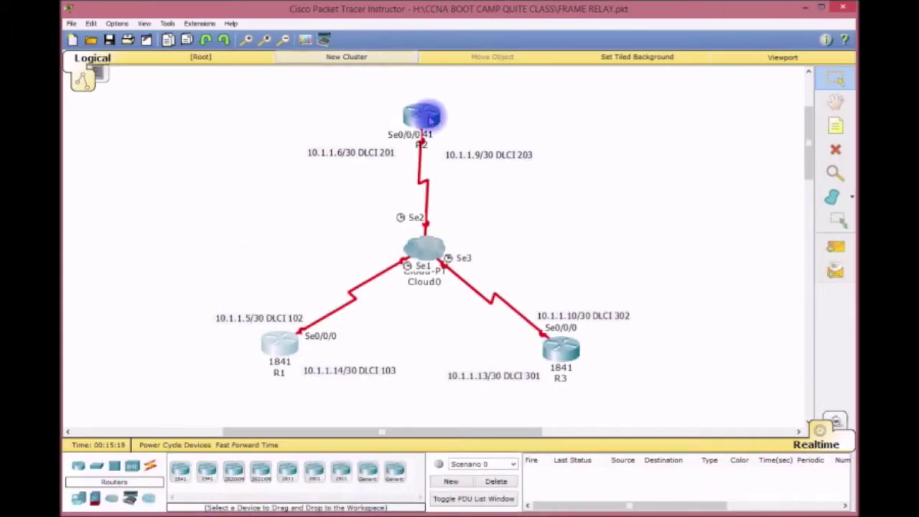
click(422, 112)
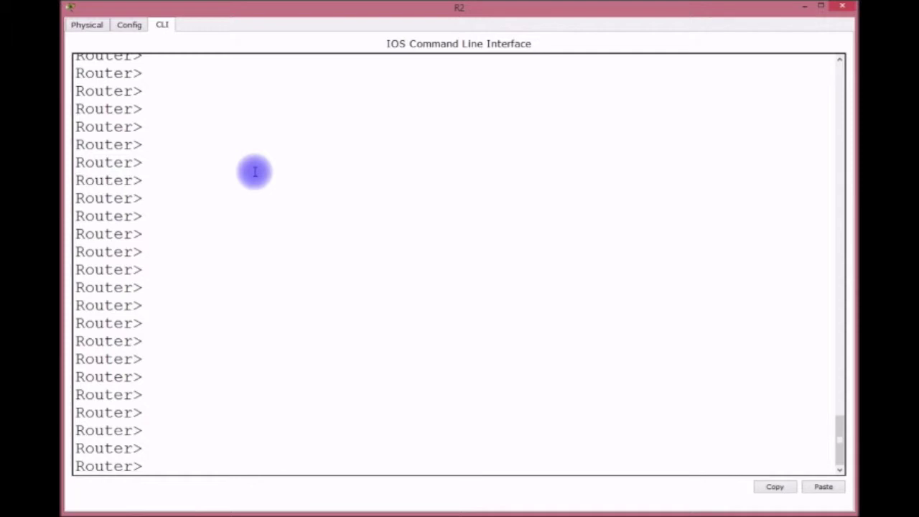
text(EN)
key(Return)
text(CONFI)
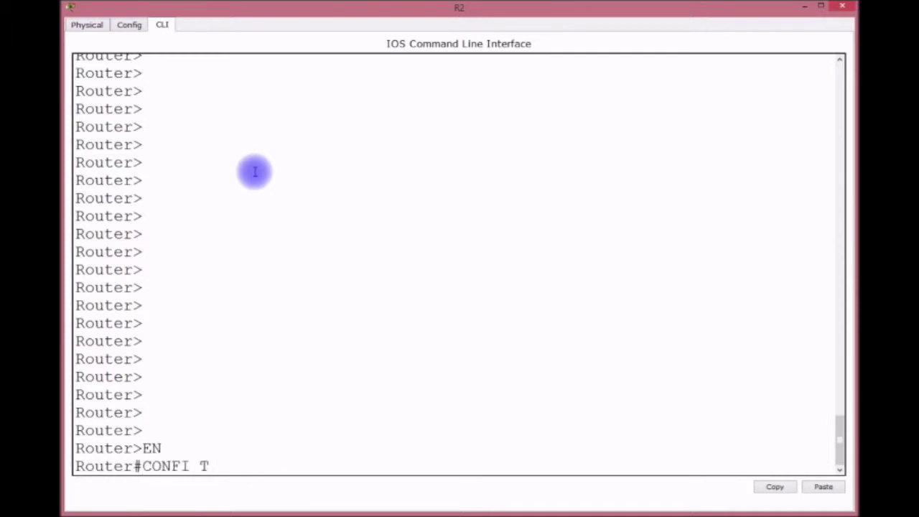
text( T)
key(Return)
text(HOSTNA)
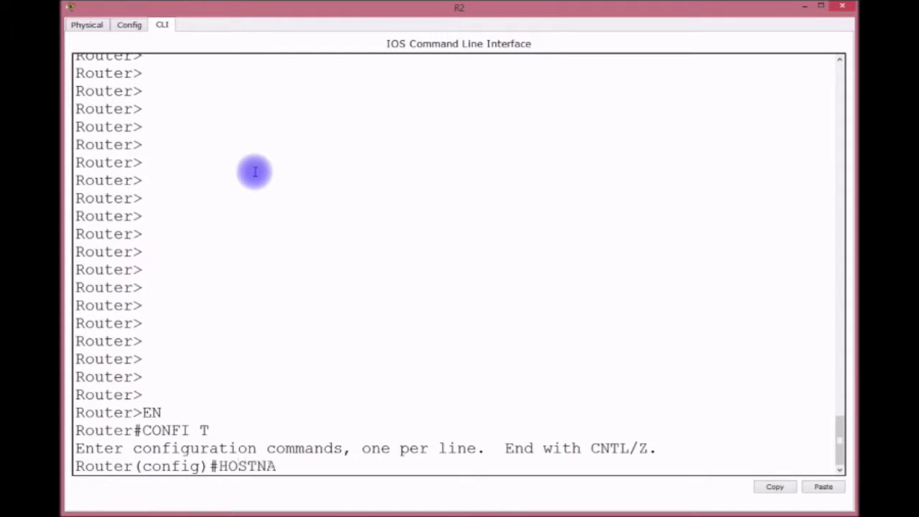
text(ME R2)
key(Return)
key(Return)
key(Return)
Step: Set Frame Relay encapsulation on R2's interface S0/0/0 and configure it with no IP address
text(INT )
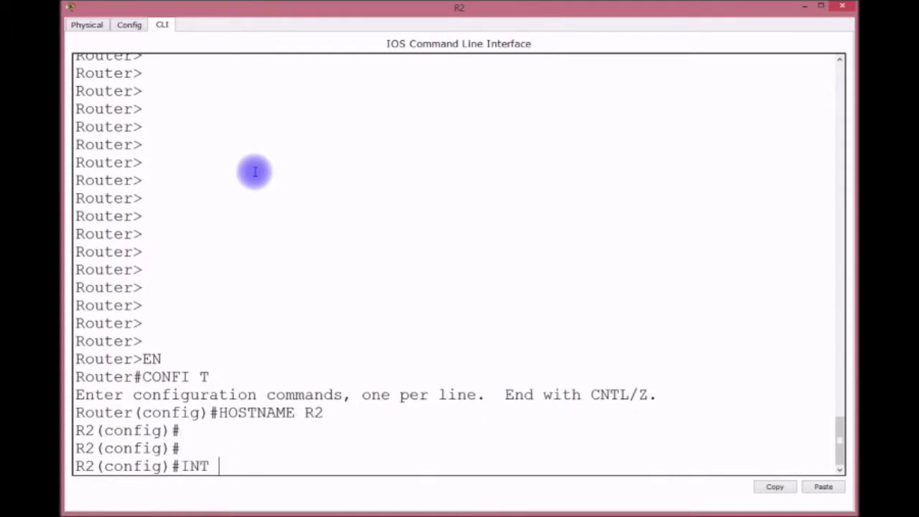
text(S0/0/0)
key(Return)
text(E)
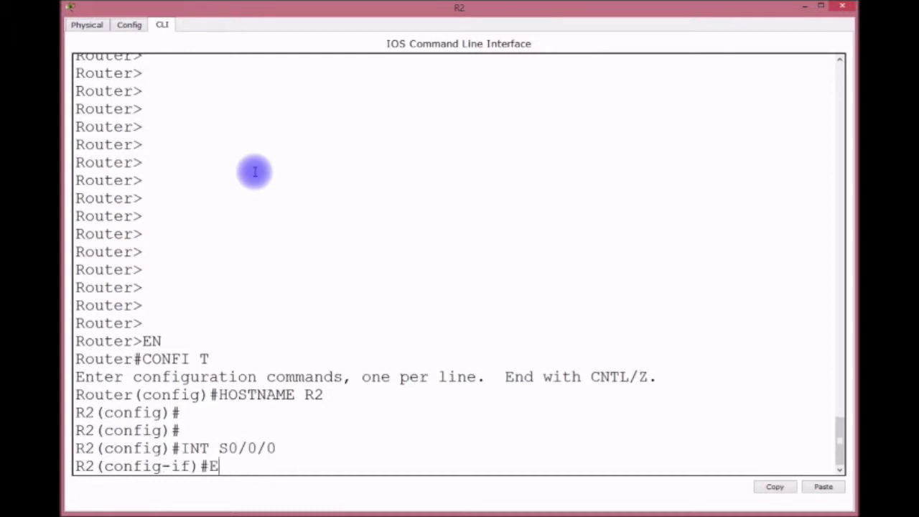
text(NCAP FR)
key(Tab)
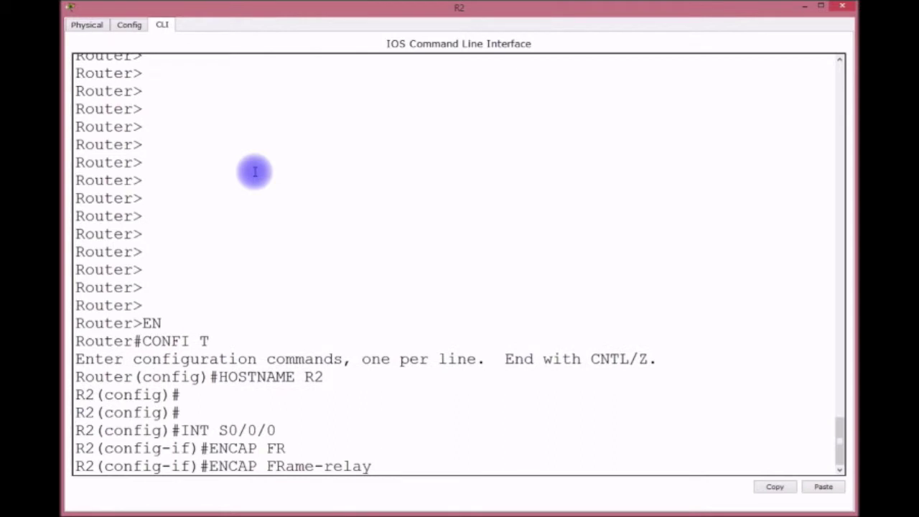
key(Return)
text(NO)
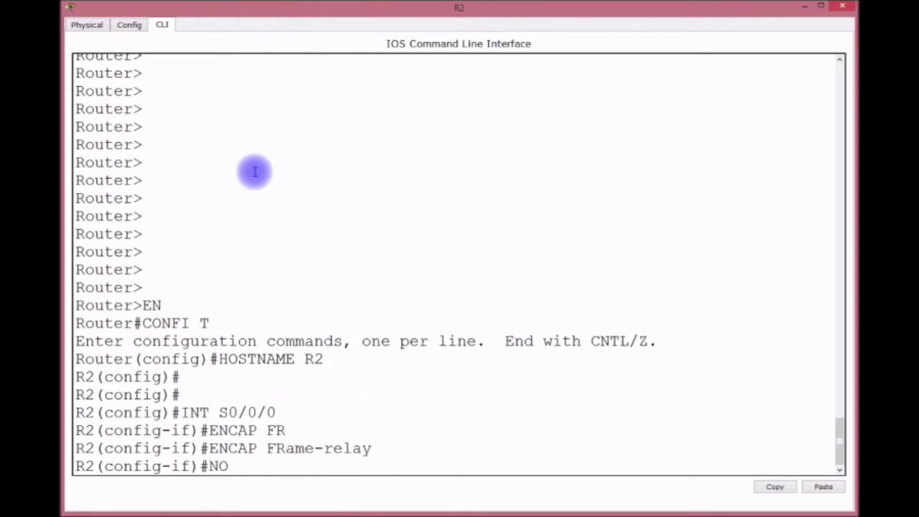
text( IP ADDRESS)
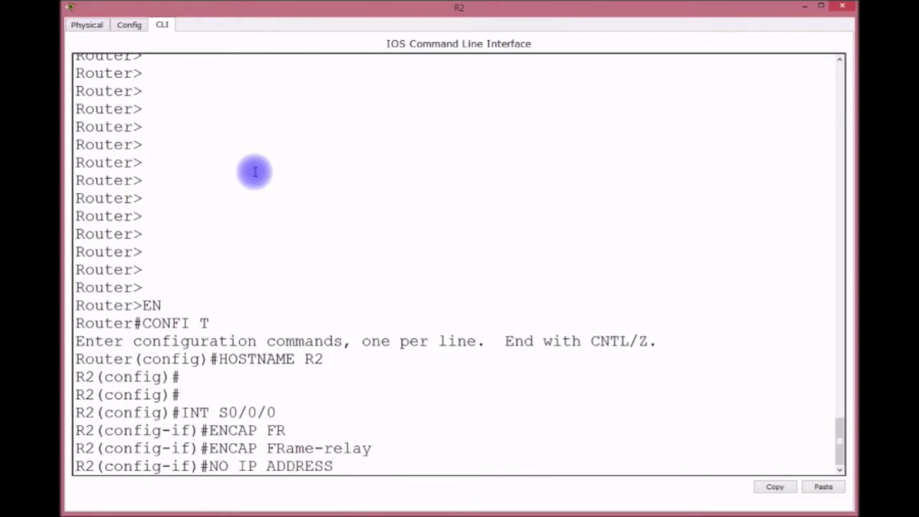
key(Return)
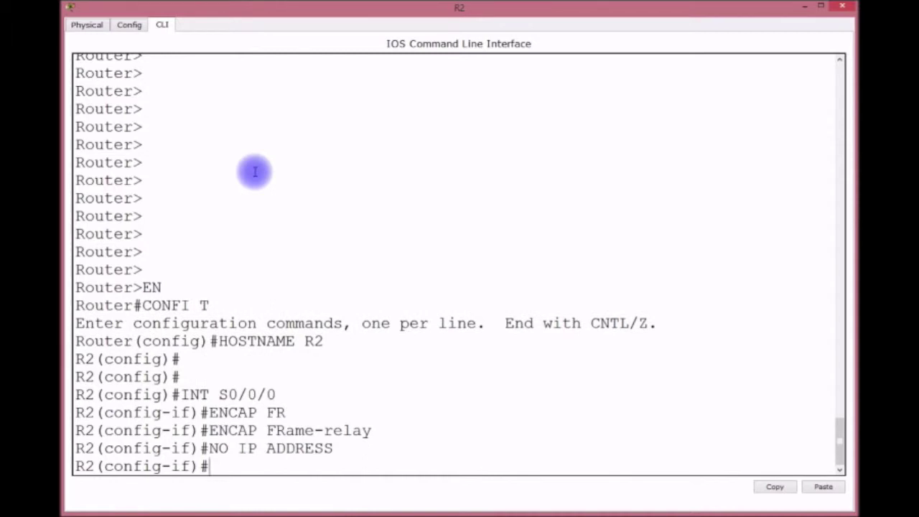
Step: Create the point-to-point subinterface S0/0/0.201 on R2 by extending the earlier interface command
key(Up)
key(Up)
key(Up)
key(Up)
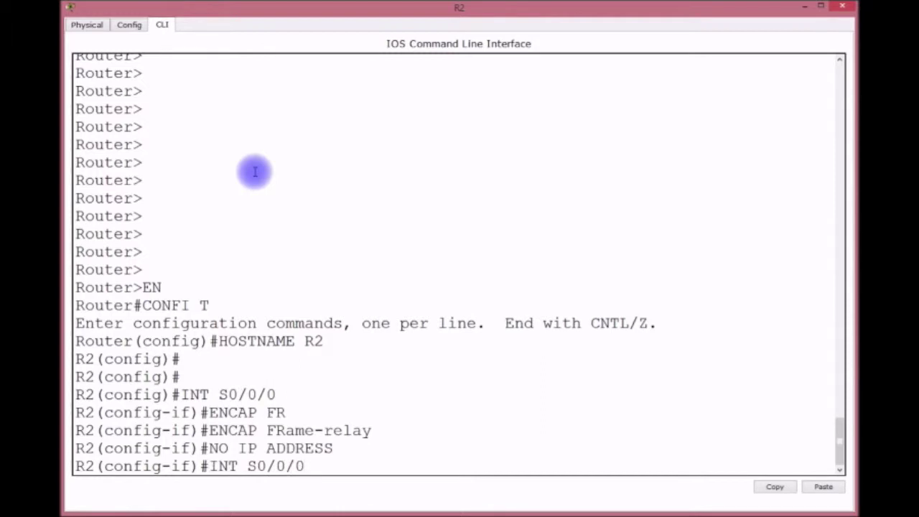
text(.201 POINT)
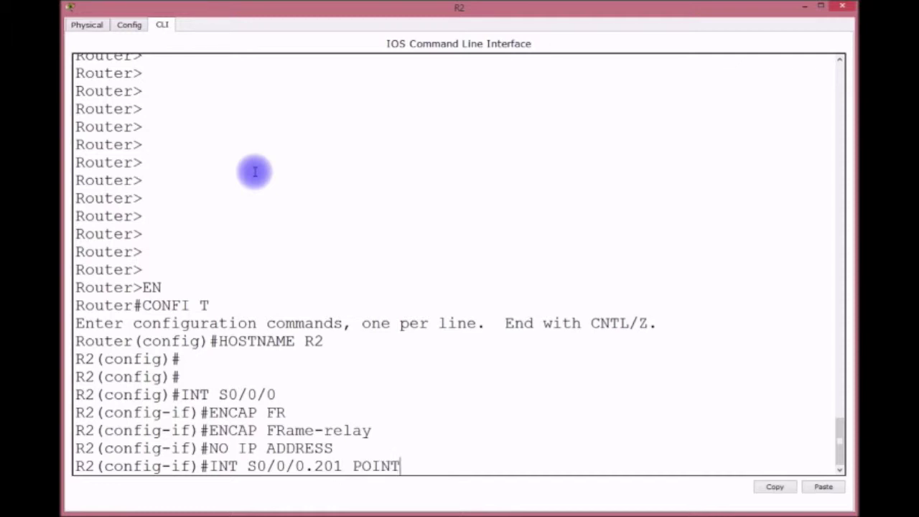
text(-TO-POINT)
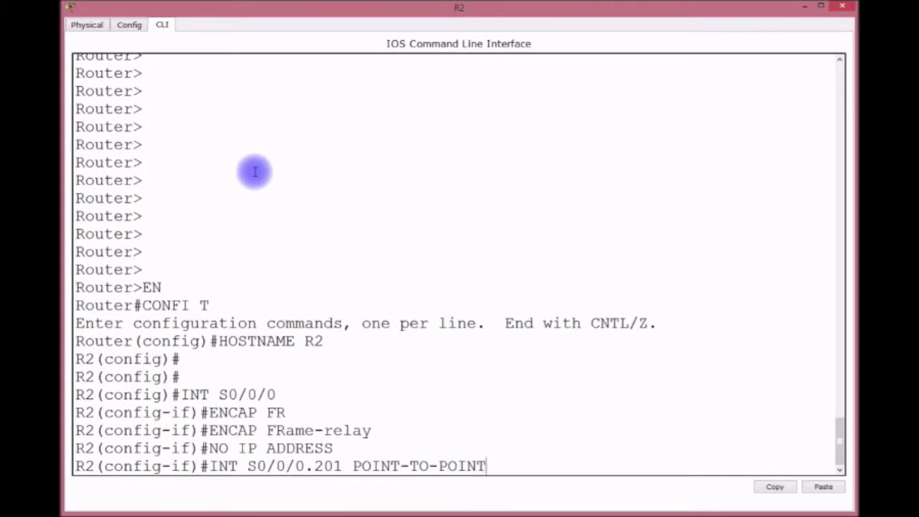
key(Return)
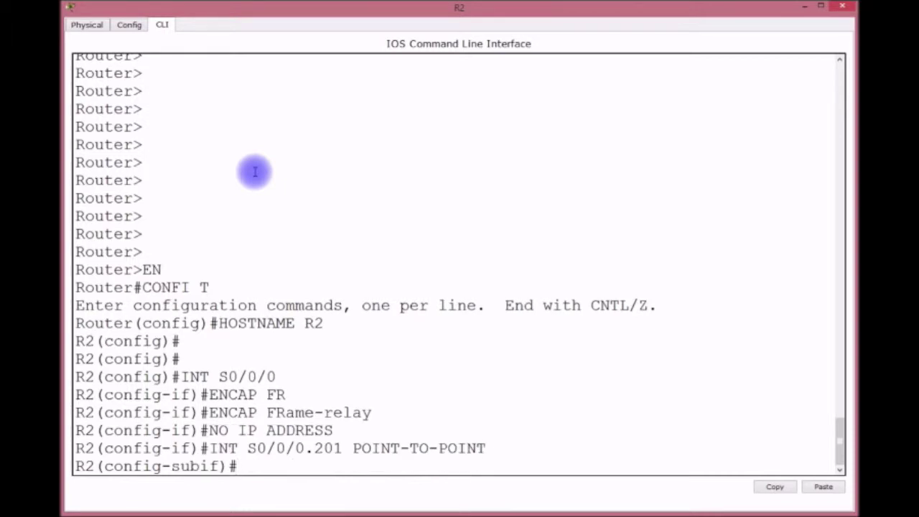
Step: Assign IP address 10.1.1.6 with mask 255.255.255.252 and Frame Relay DLCI 201 to R2's subinterface S0/0/0.201
text(IP ADDRESS 10.1.1)
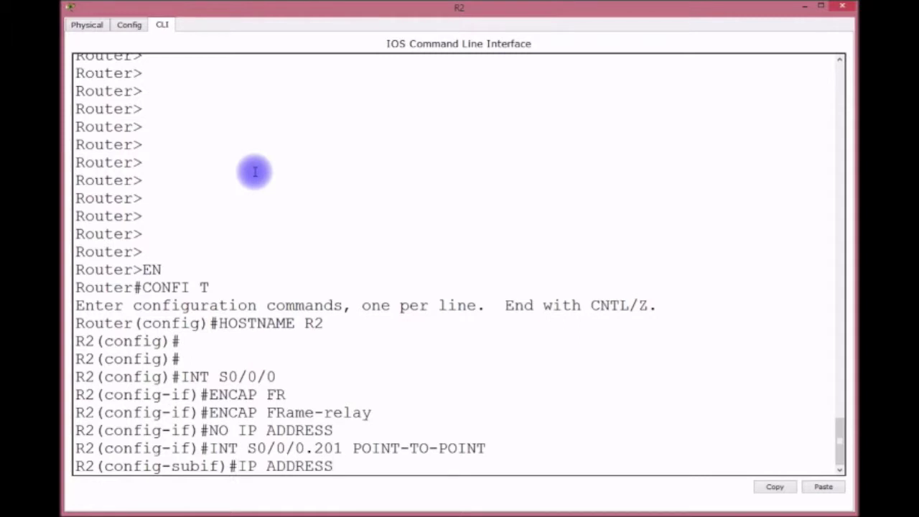
text(.6 255.255.255.252)
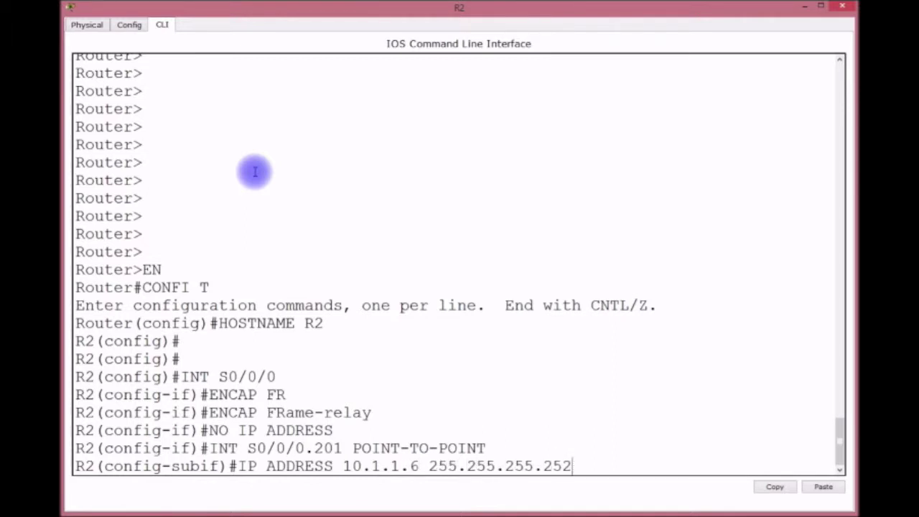
key(Return)
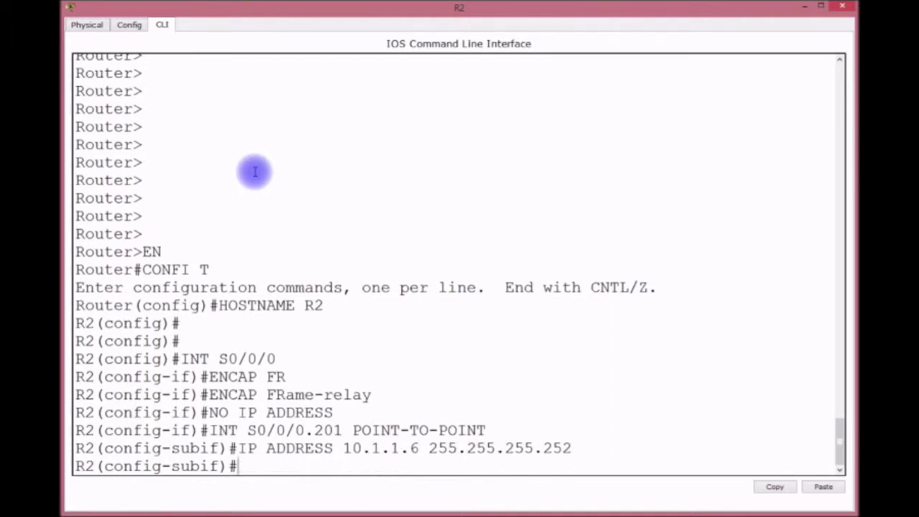
text(FR)
key(Tab)
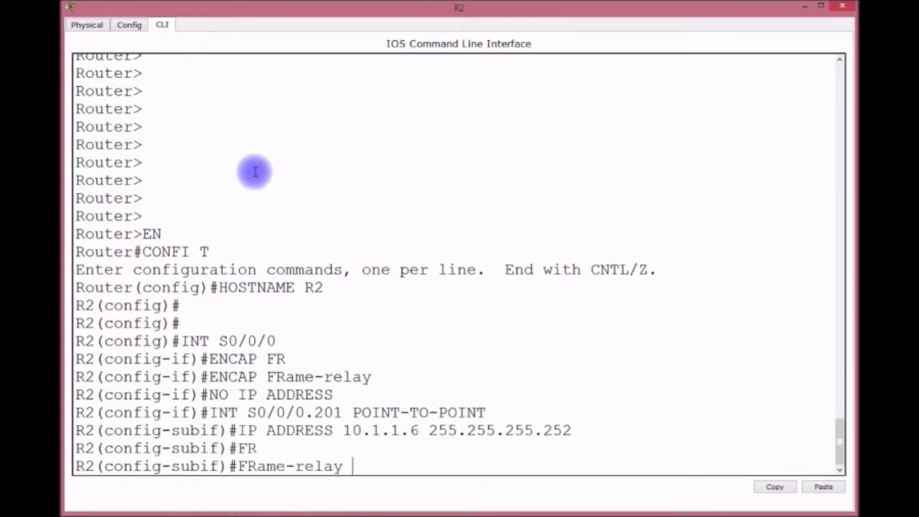
text(I)
key(Tab)
text(20)
key(Return)
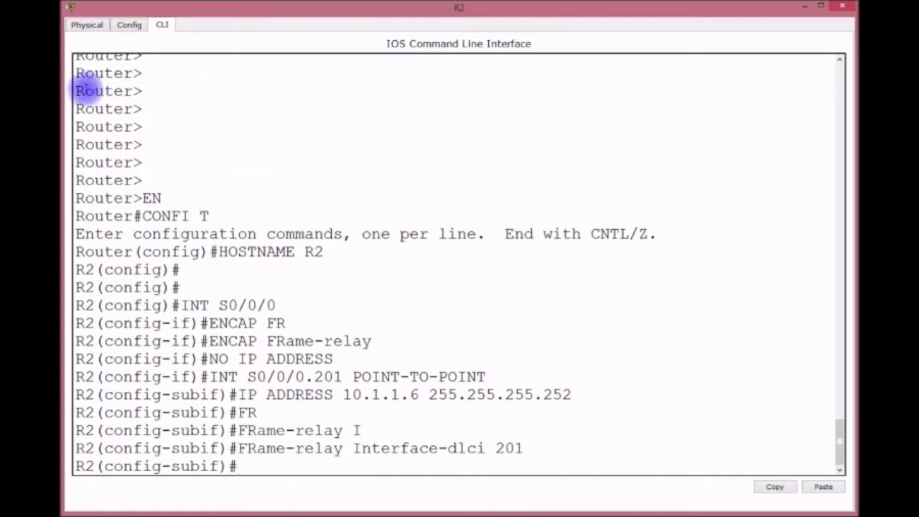
mouse_move(263, 16)
mouse_down()
mouse_move(245, 218)
mouse_move(260, 16)
mouse_up()
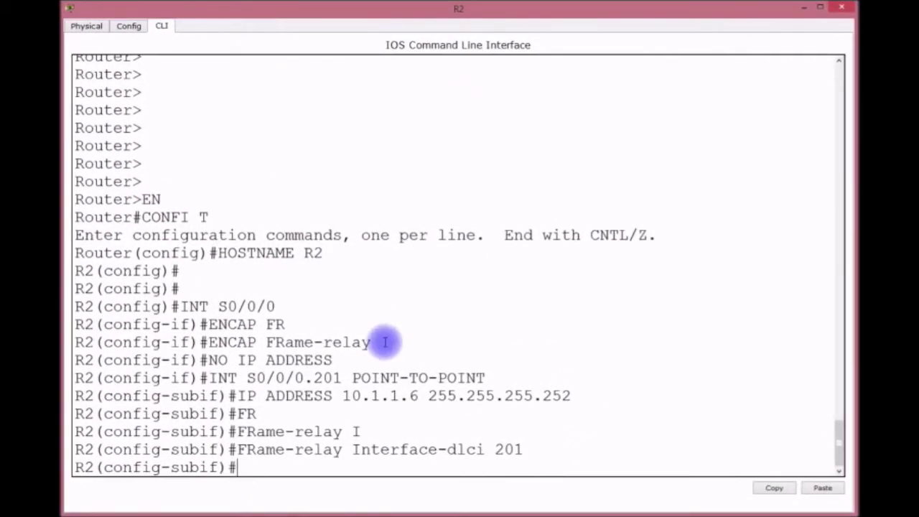
Step: Create the point-to-point subinterface S0/0/0.203 on R2 by adapting the recalled command for subinterface 201
key(Return)
key(Return)
key(Up)
key(Up)
key(Up)
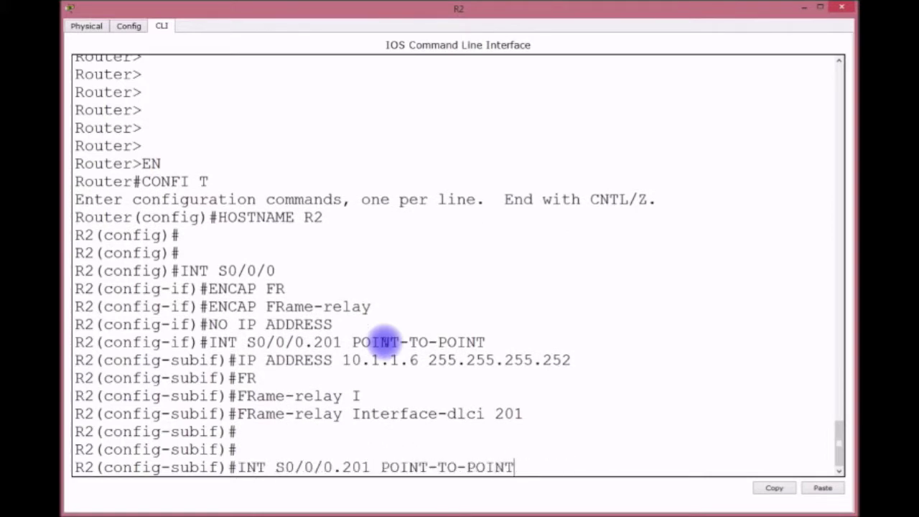
key(Left)
key(Left)
key(Left)
key(Left)
key(Left)
key(Left)
key(Left)
key(Left)
key(Left)
key(Left)
key(Left)
key(Left)
key(Left)
key(Left)
key(Delete)
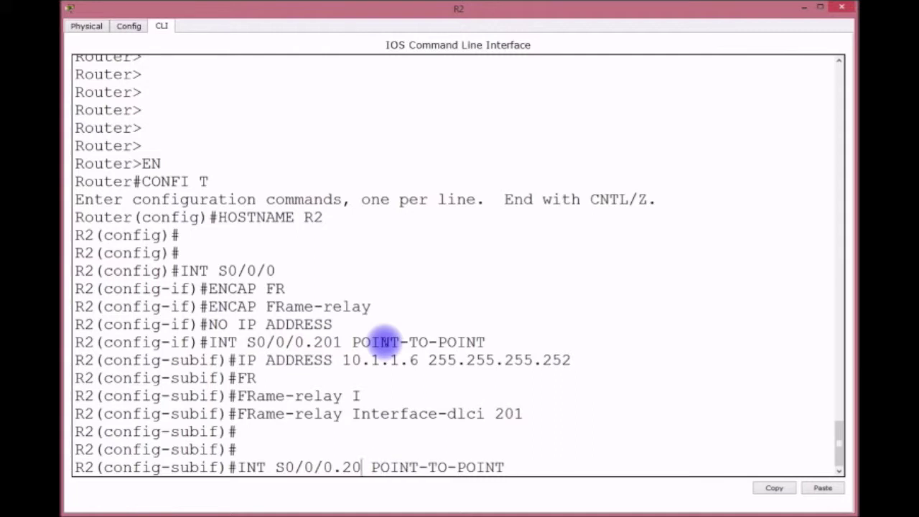
text(3)
key(Return)
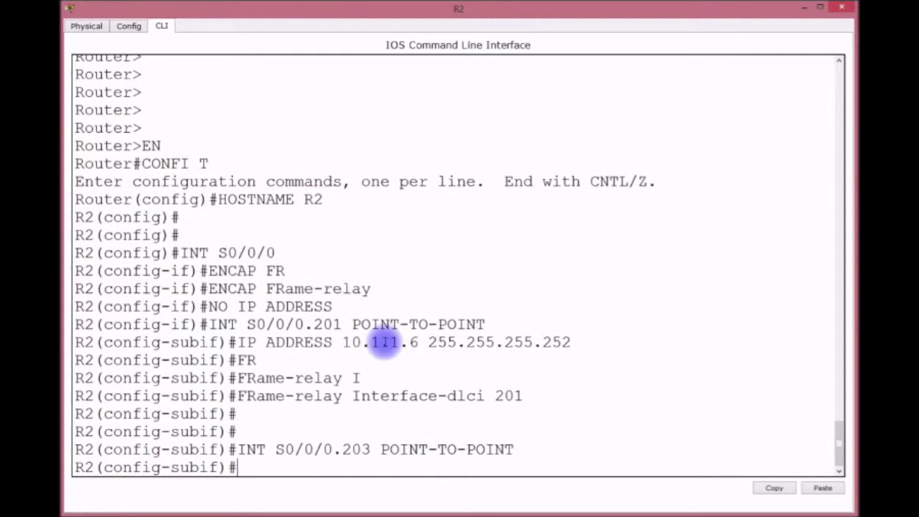
Step: Assign IP address 10.1.1.9 with mask 255.255.255.252 to subinterface S0/0/0.203 by editing the previous address command
key(Up)
key(Up)
key(Up)
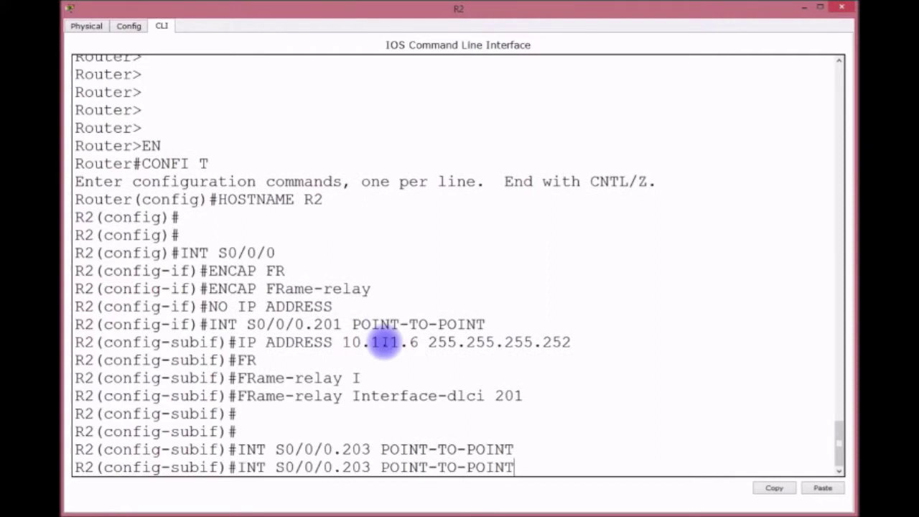
key(Left)
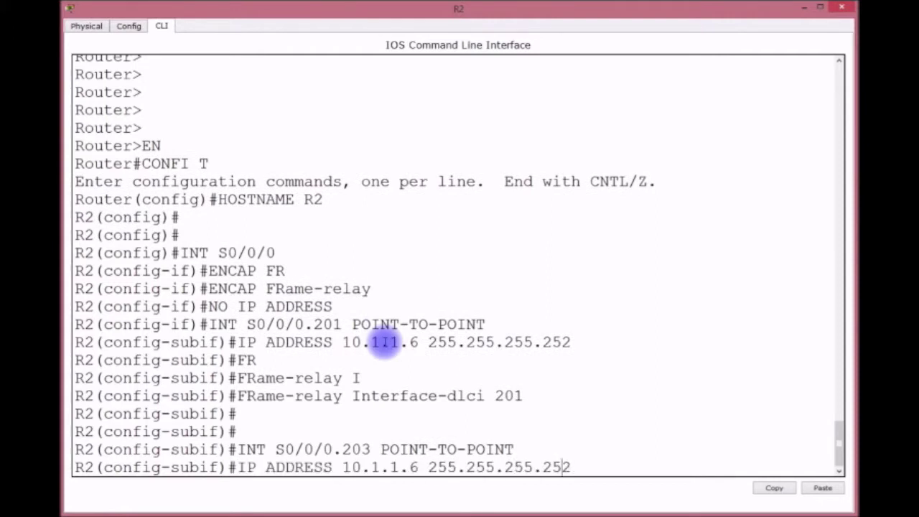
key(Left)
key(Left)
key(Left)
key(Left)
key(Left)
key(Left)
key(Left)
key(BackSpace)
text(9)
key(Return)
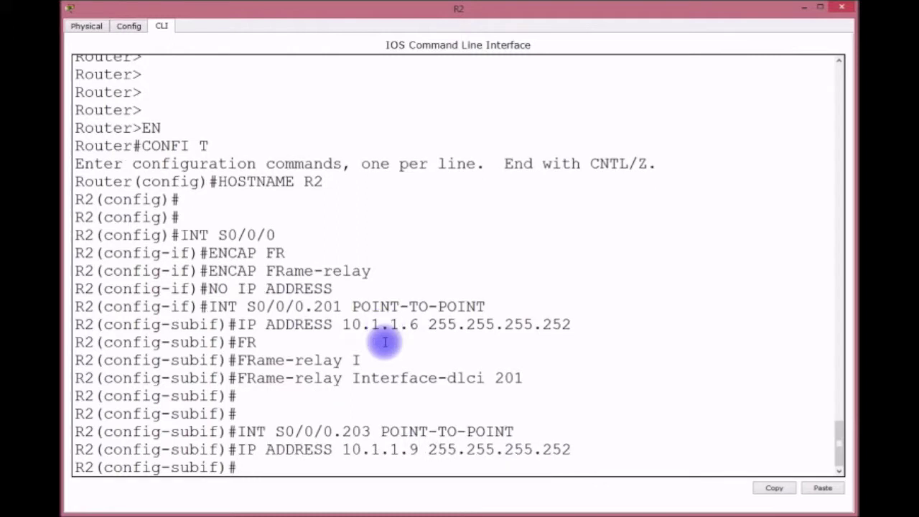
Step: Set the Frame Relay interface DLCI of subinterface S0/0/0.203 to 203, reusing the earlier DLCI command
key(Up)
key(Up)
key(Up)
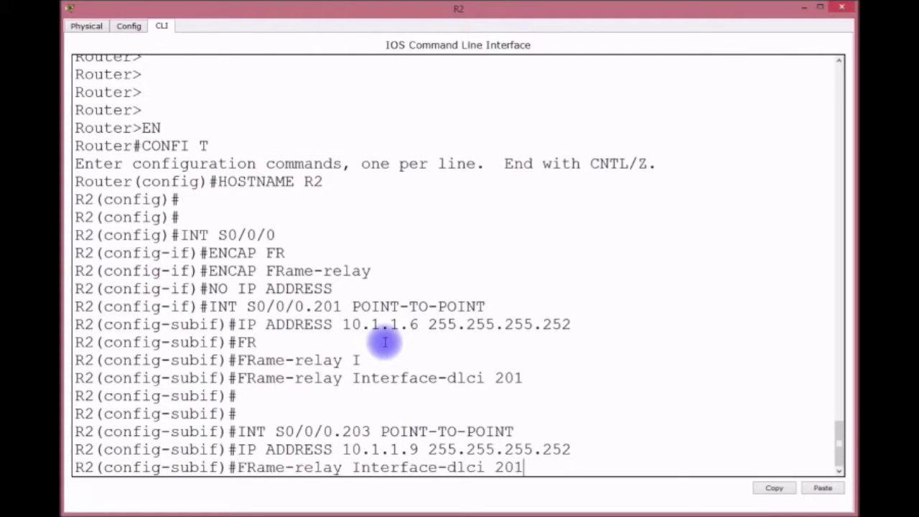
key(BackSpace)
text(3)
key(Return)
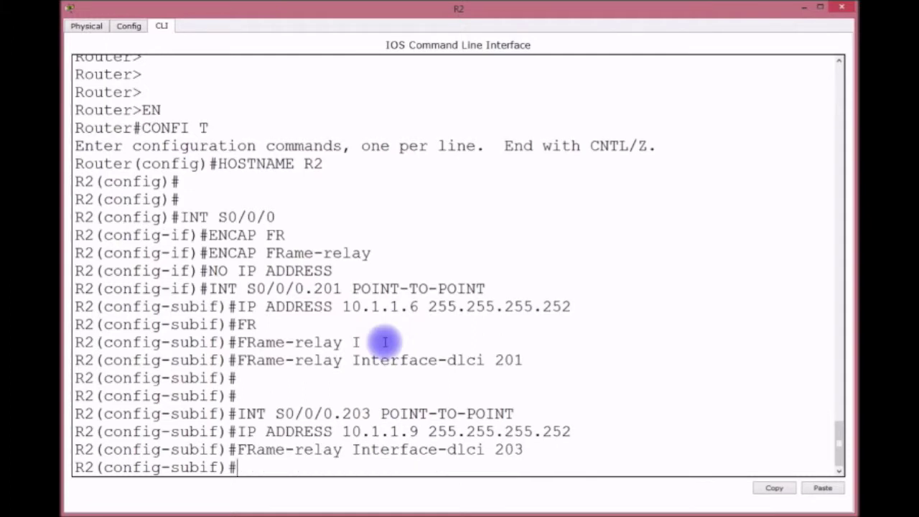
Step: Configure RIP version 2 on R2 for network 10.0.0.0 with automatic summarization disabled
text(EXIT)
key(Return)
text(ROUTER RIP)
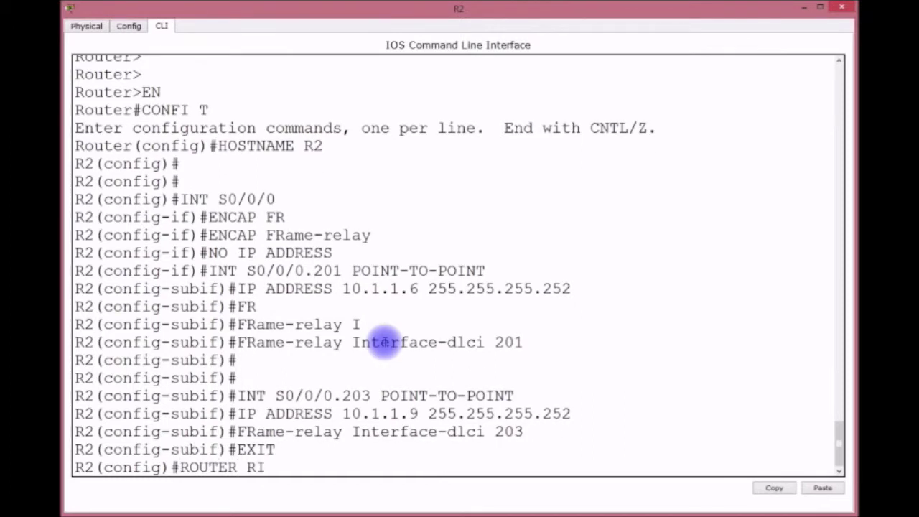
key(Return)
text(VER 2)
key(Return)
text(NET 10.0.0.0)
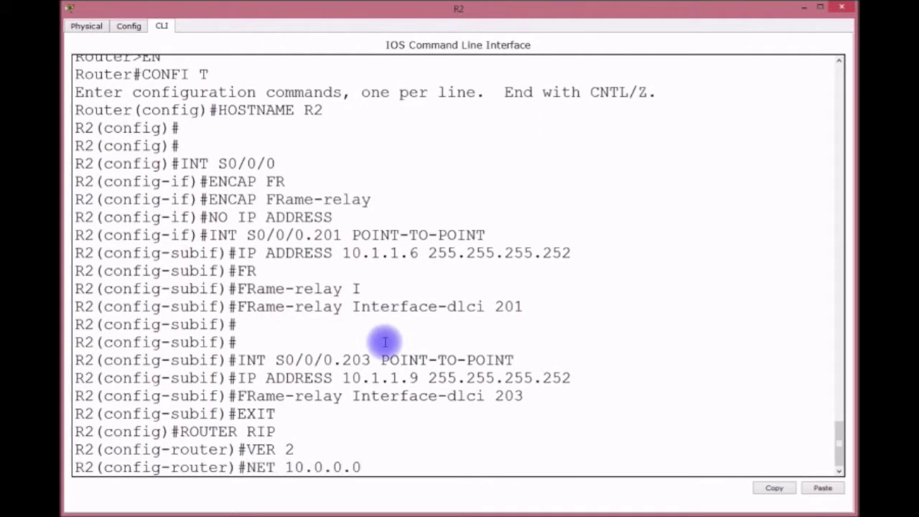
key(Return)
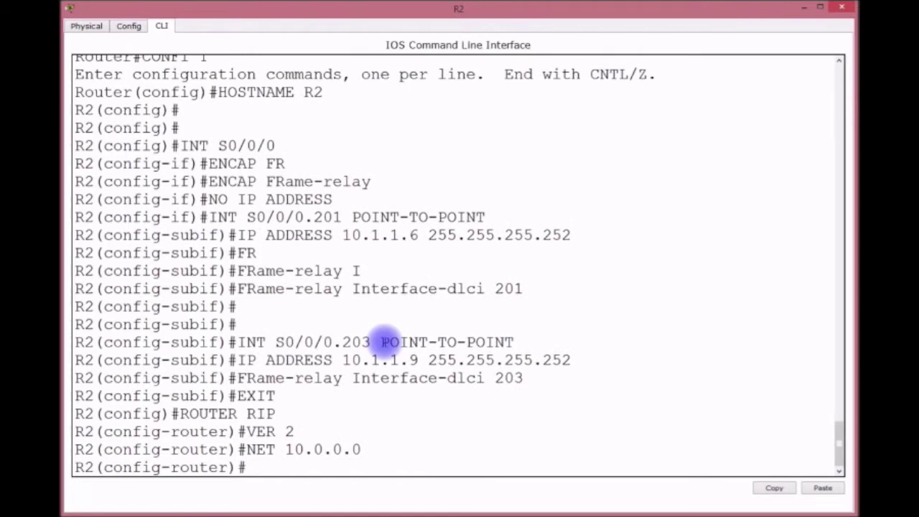
text(NO AU)
key(Tab)
key(Return)
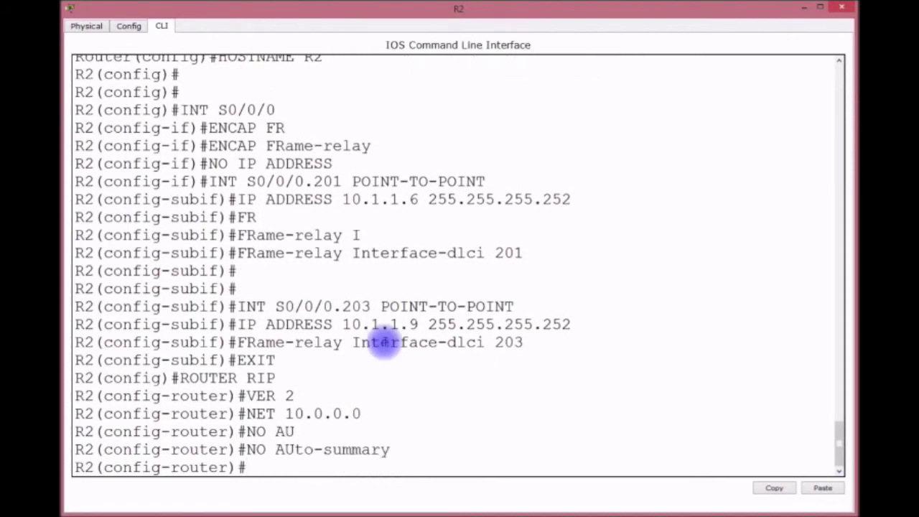
Step: Save R2's configuration and return to privileged mode
text(DO WR)
key(Return)
key(ctrl+z)
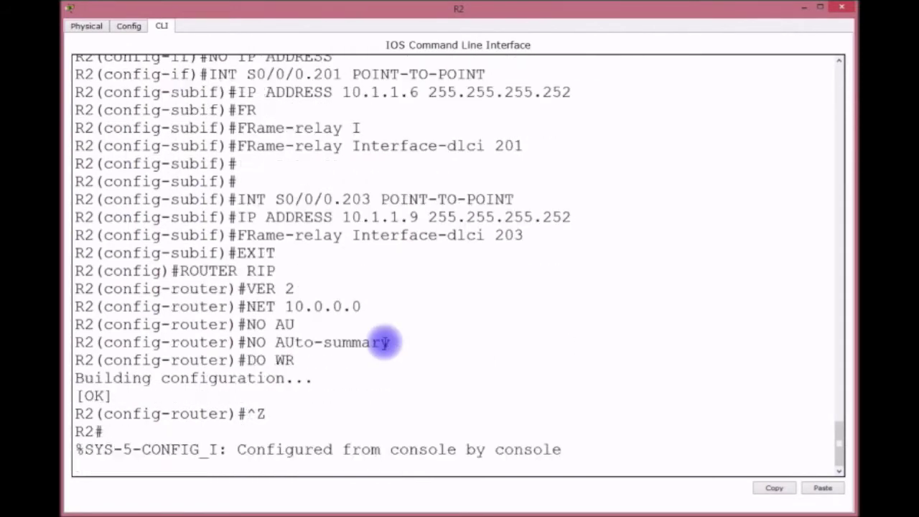
key(Return)
key(Return)
Step: Display R2's startup configuration and page through it as far as the serial interface and its subinterfaces
text(SH START)
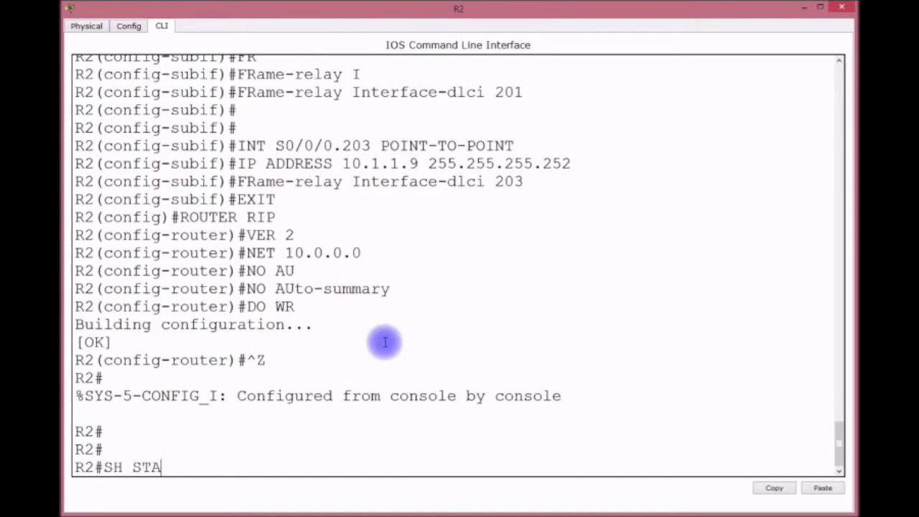
key(Return)
key(Return)
key(Return)
key(Return)
key(Return)
key(Return)
key(Return)
key(Return)
key(Return)
key(Return)
key(Return)
key(Return)
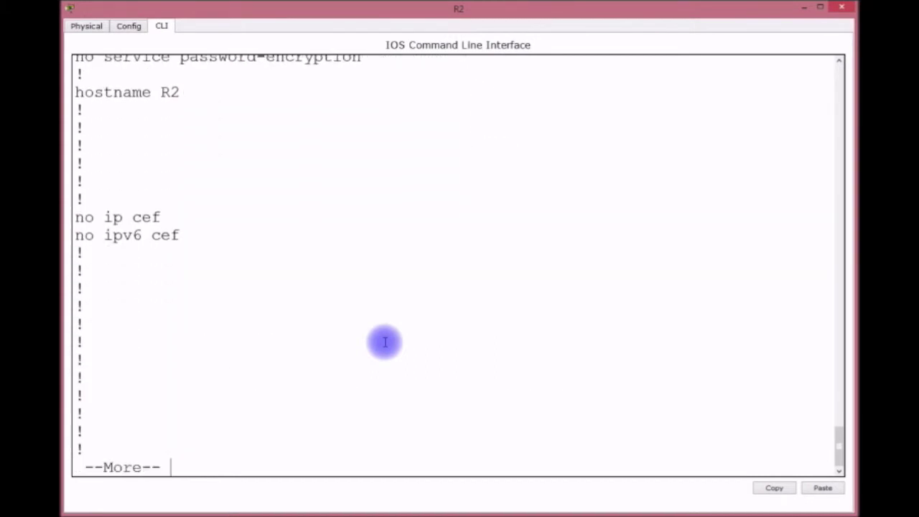
key(Return)
key(Return)
key(Return)
key(Return)
key(Return)
key(Return)
key(Return)
key(Return)
key(Return)
key(Return)
key(Return)
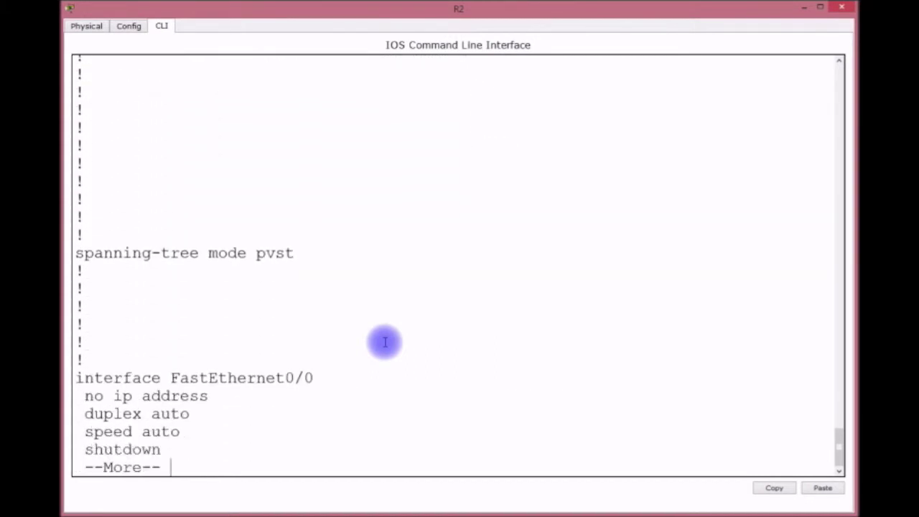
key(Return)
key(Return)
key(Return)
key(Return)
key(Return)
key(Return)
key(Return)
key(Return)
key(Return)
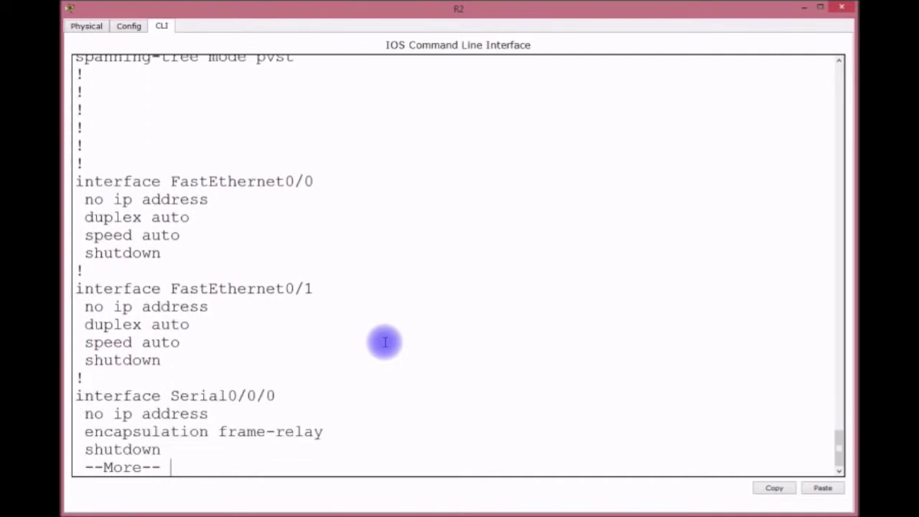
key(Return)
key(Return)
key(Return)
key(Return)
key(Return)
key(Return)
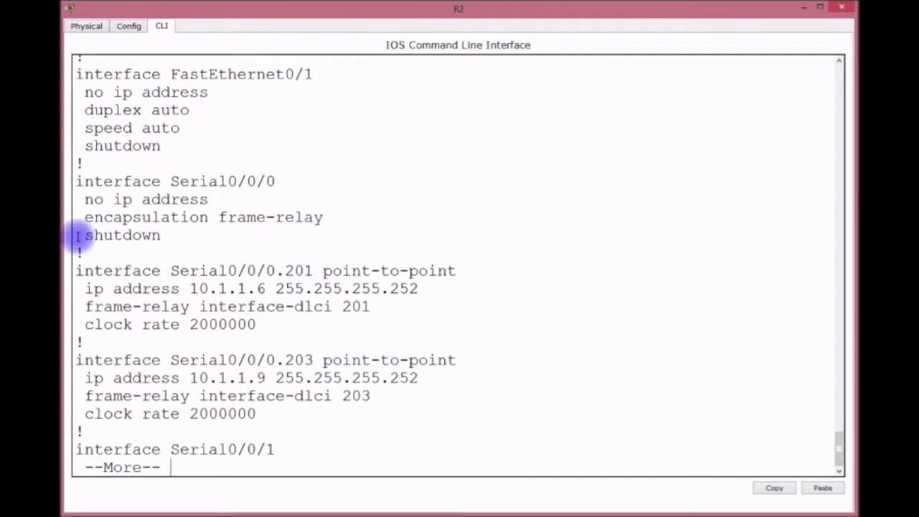
Step: Check the encapsulation and shutdown state of Serial0/0/0 and the IP addresses and DLCIs of subinterfaces 201 and 203
drag(284, 182, 133, 199)
drag(328, 217, 181, 222)
drag(85, 235, 173, 233)
click(174, 234)
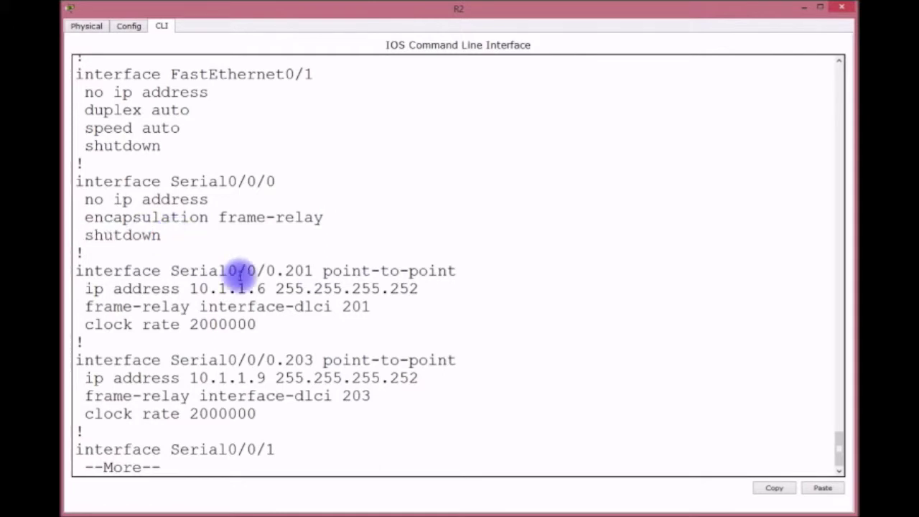
drag(266, 271, 316, 267)
drag(237, 289, 275, 289)
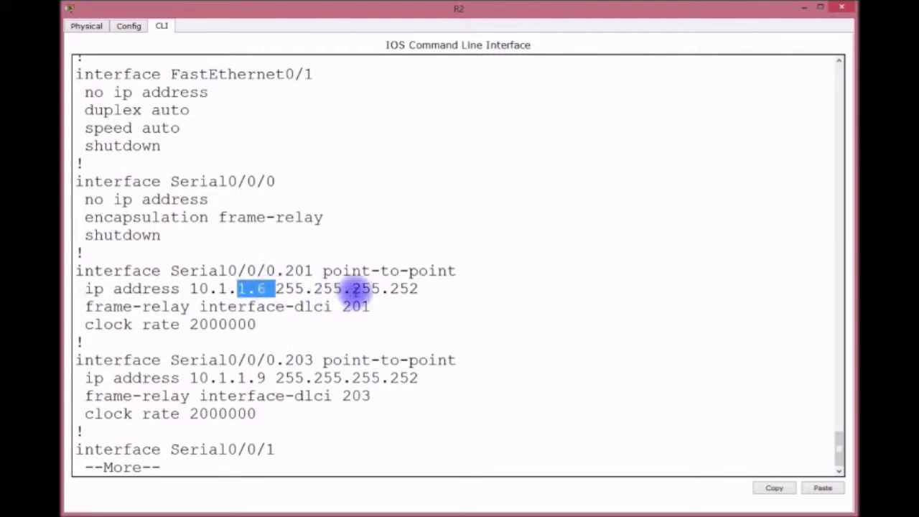
drag(352, 289, 438, 293)
drag(323, 307, 368, 307)
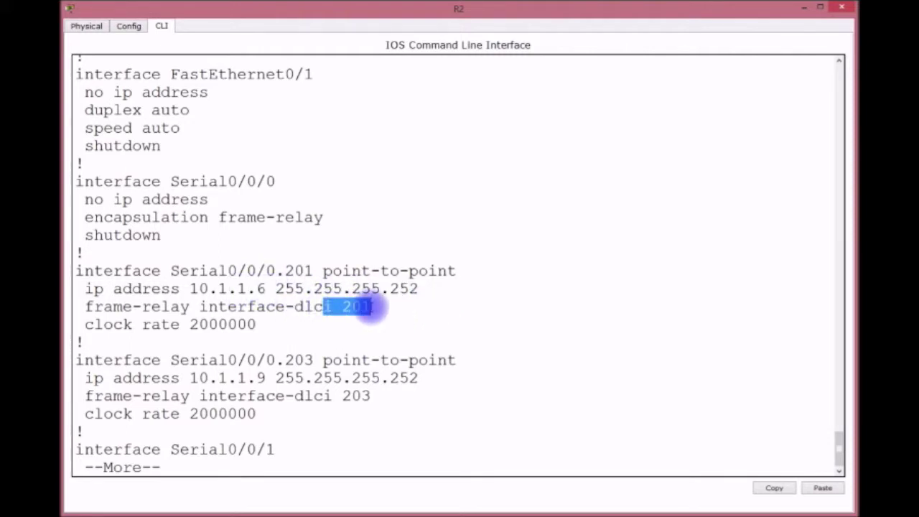
drag(256, 324, 77, 308)
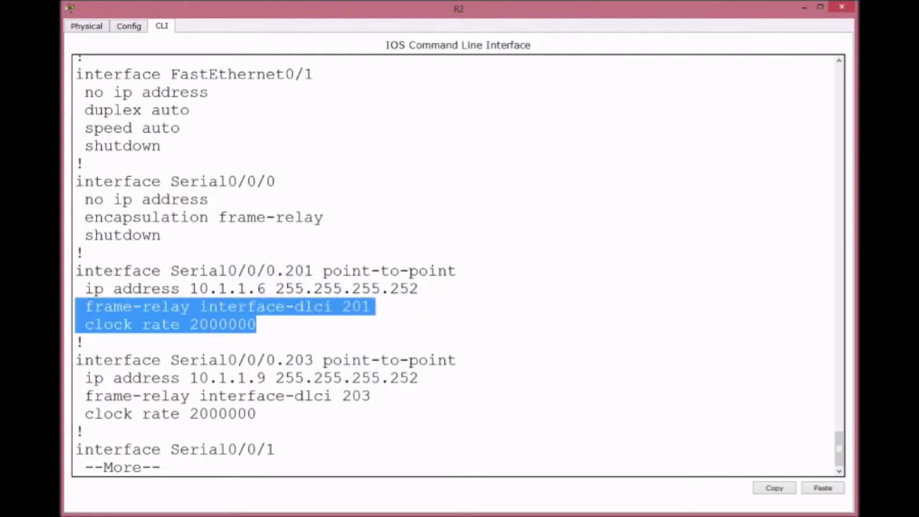
click(266, 331)
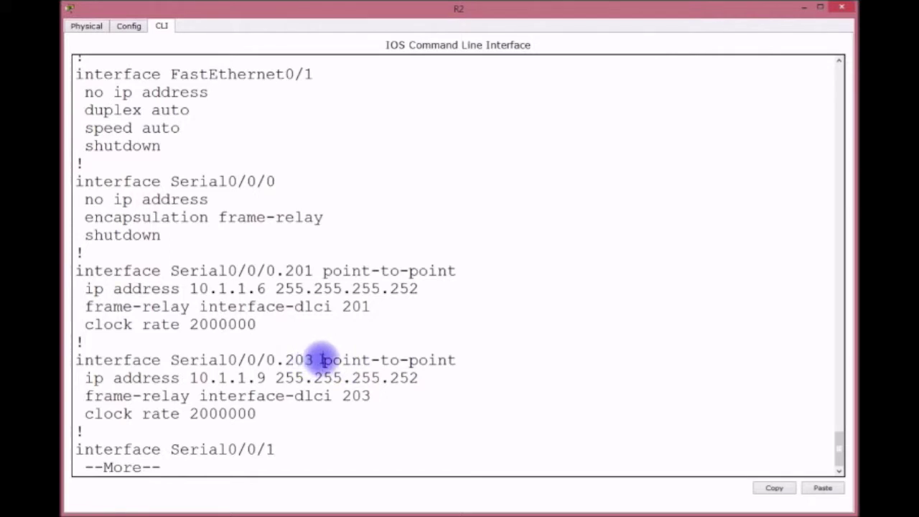
drag(322, 360, 277, 359)
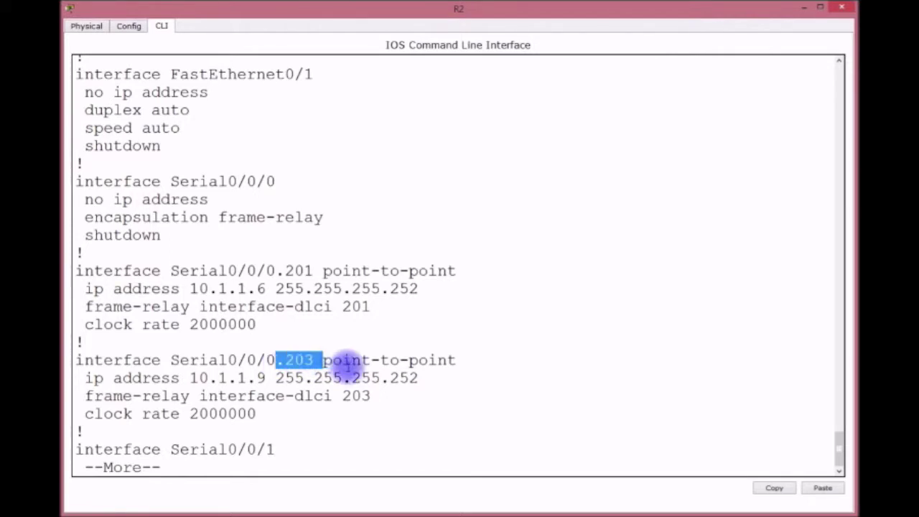
drag(257, 379, 343, 396)
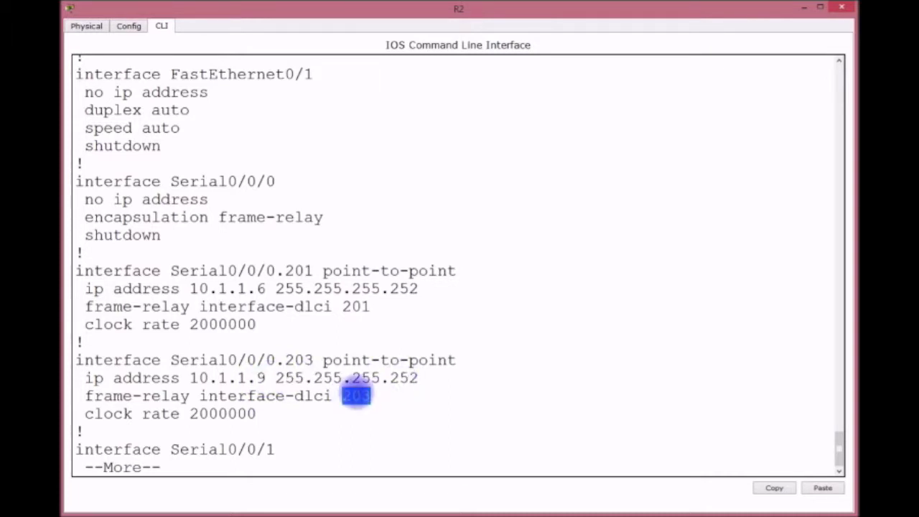
Step: Page on through R2's startup configuration to review the RIP routing section
key(Return)
key(Return)
key(Return)
key(Return)
key(Return)
key(Return)
key(Return)
key(Return)
key(Return)
key(Return)
key(Return)
key(Return)
key(Return)
key(Return)
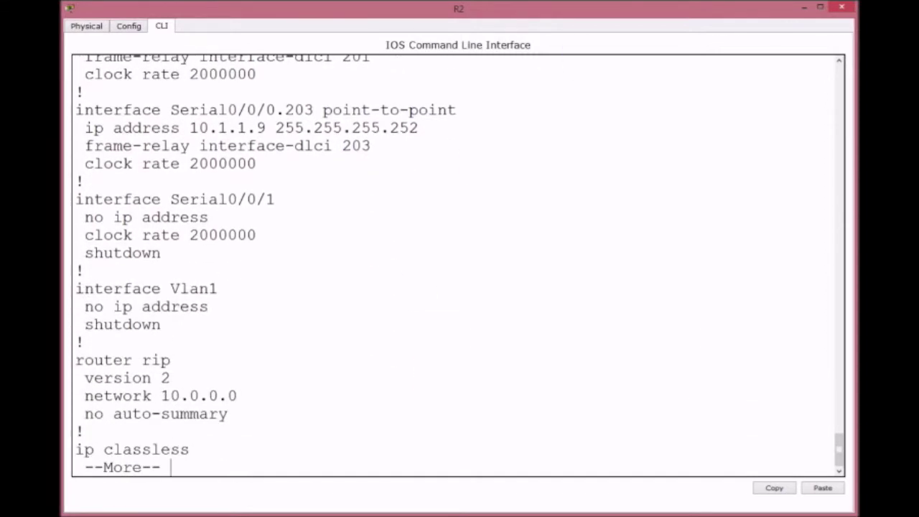
Step: Put R2's window away, open router R3's command line and enter global configuration mode
click(805, 8)
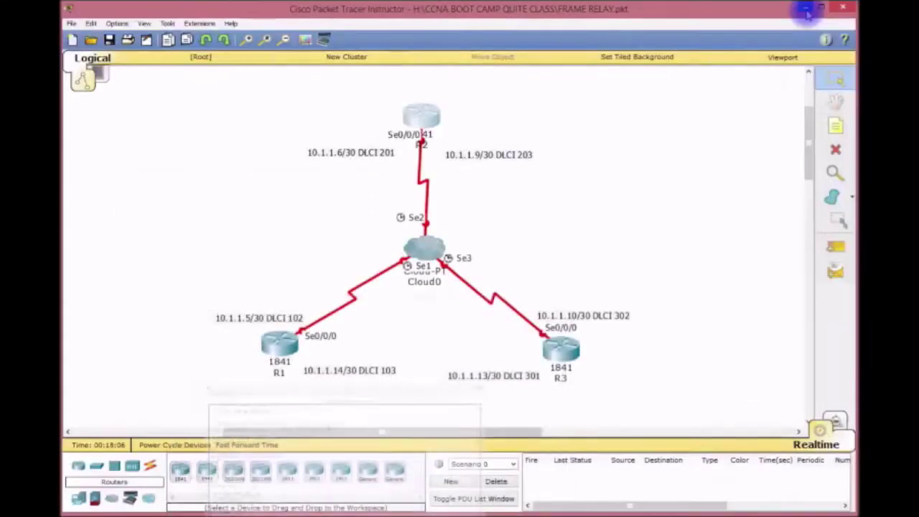
click(574, 354)
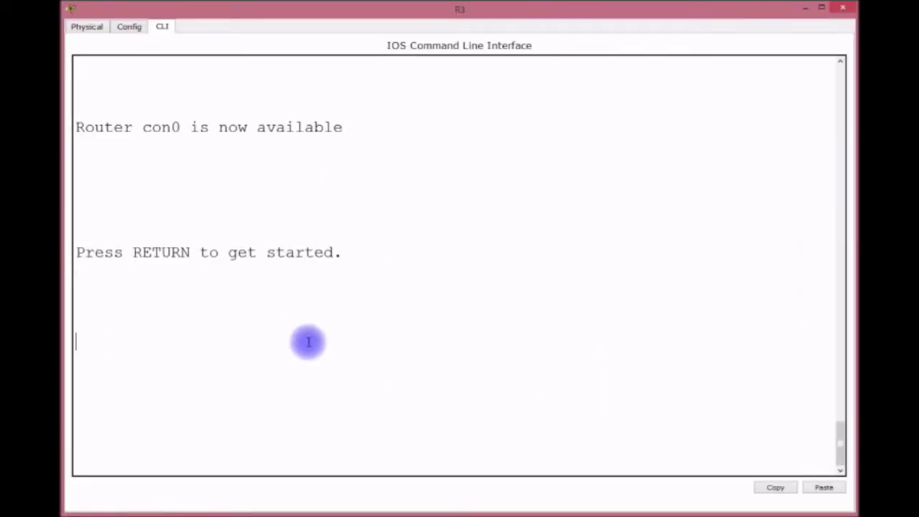
key(Return)
key(Return)
key(Return)
key(Return)
text(EN)
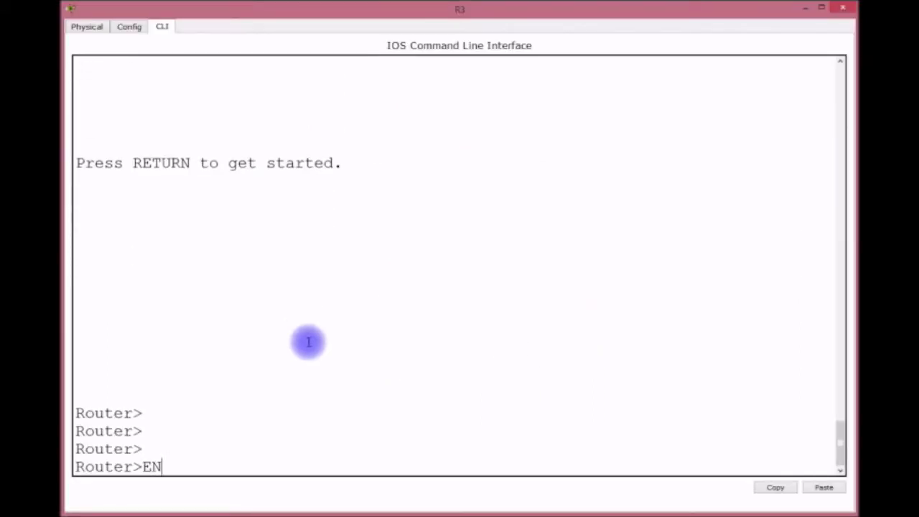
key(Return)
text(CONFIG T)
key(Return)
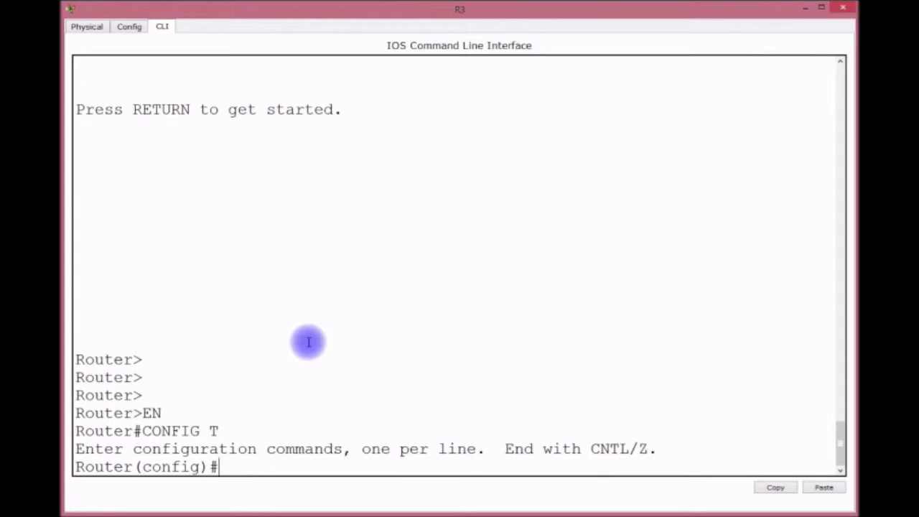
Step: Set the router's hostname to R3
text(HOSTNA)
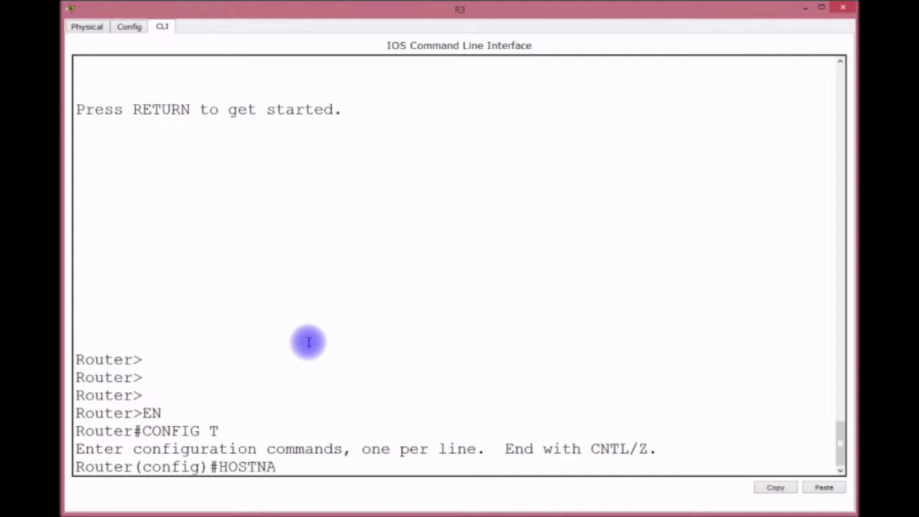
text(ME R3)
key(Return)
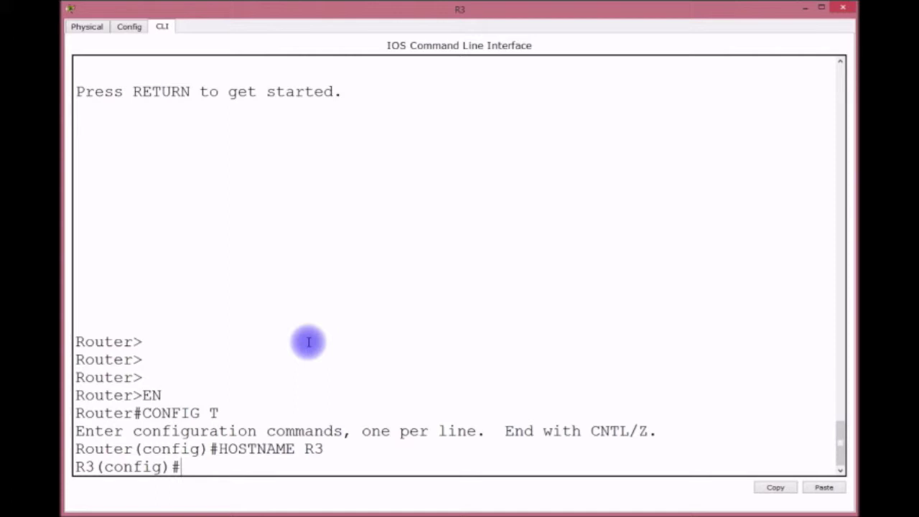
Step: Set Frame Relay encapsulation on R3's interface S0/0/0 and remove its IP address
text(INT S0)
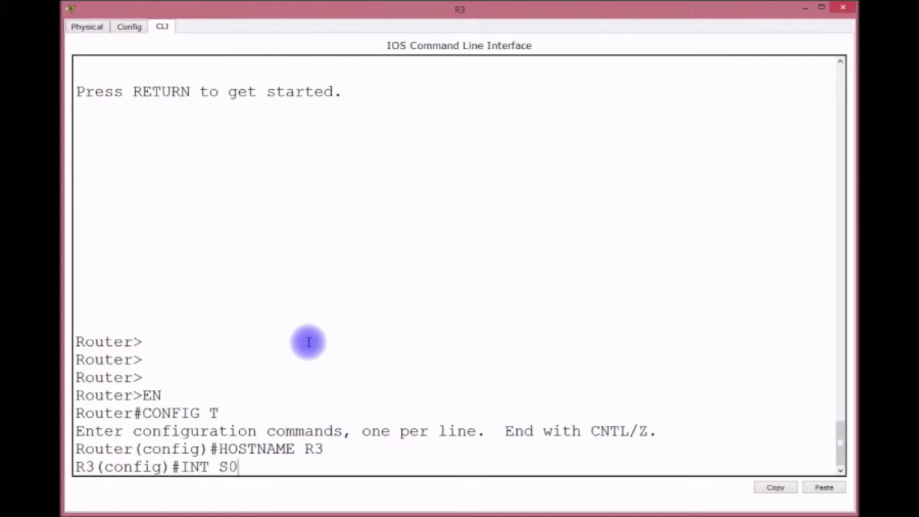
text(/0/0)
key(Return)
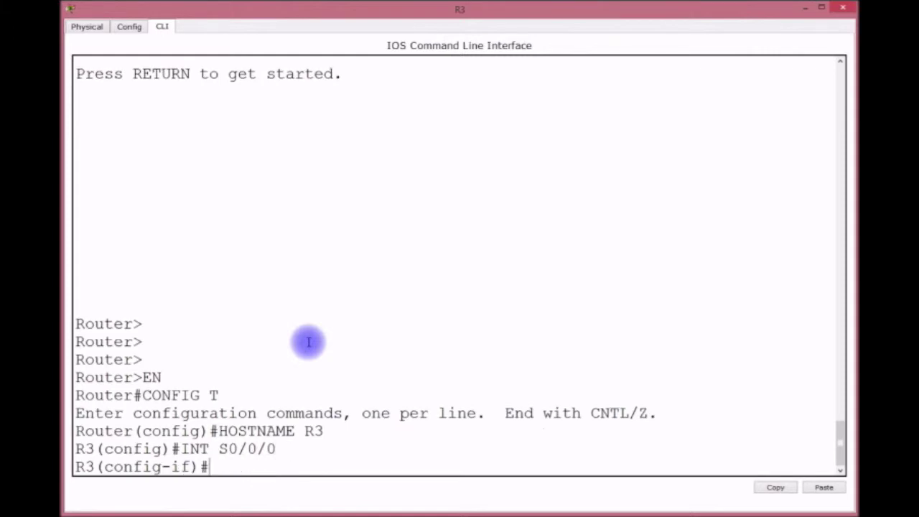
text(ENCAP FR)
key(Tab)
key(Return)
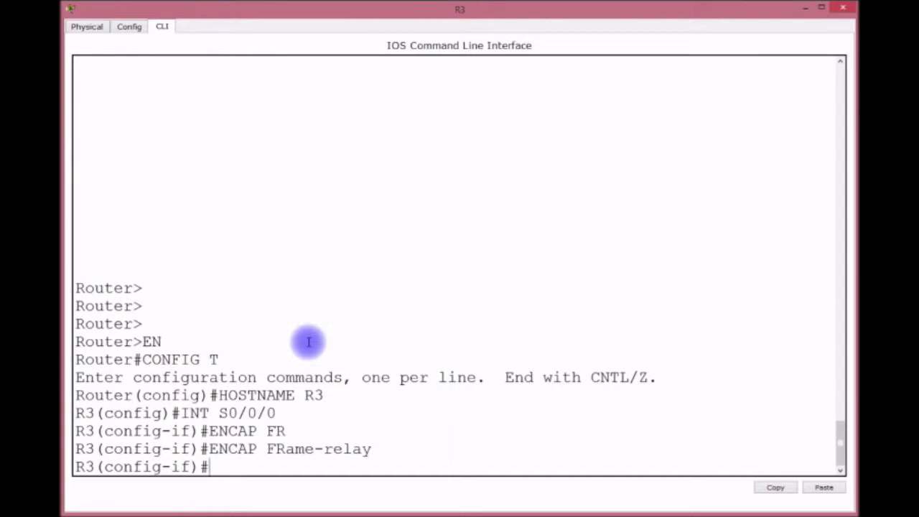
text(NO IP ADDRESS)
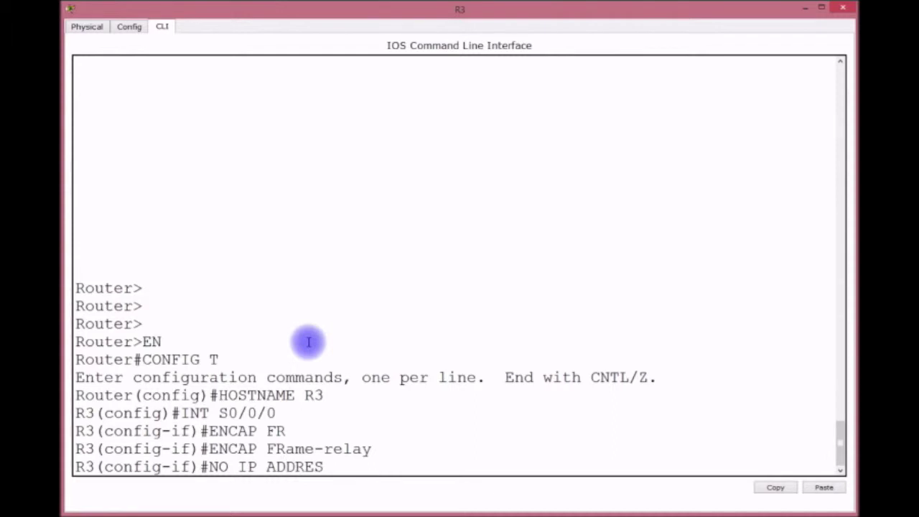
key(Return)
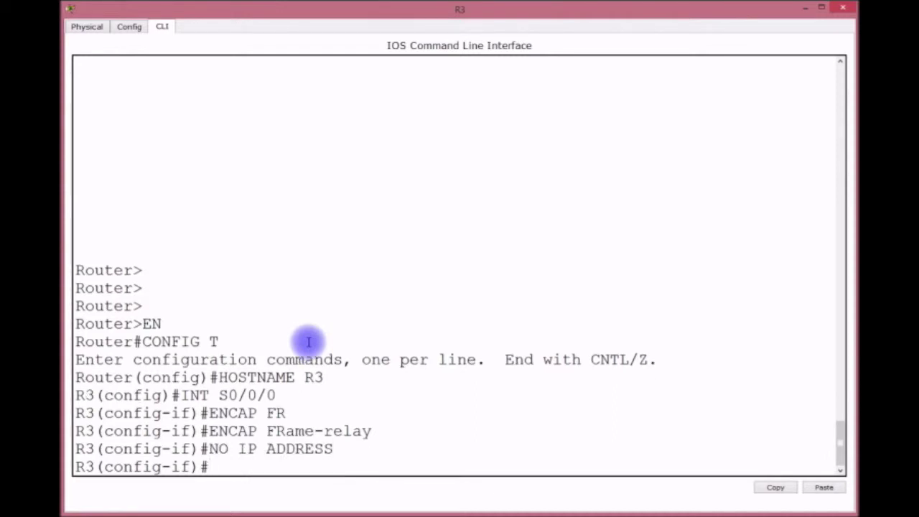
Step: Create point-to-point subinterface S0/0/0.302 on R3 with IP address 10.1.1.10 and mask 255.255.255.252
key(Up)
key(Up)
key(Up)
key(Up)
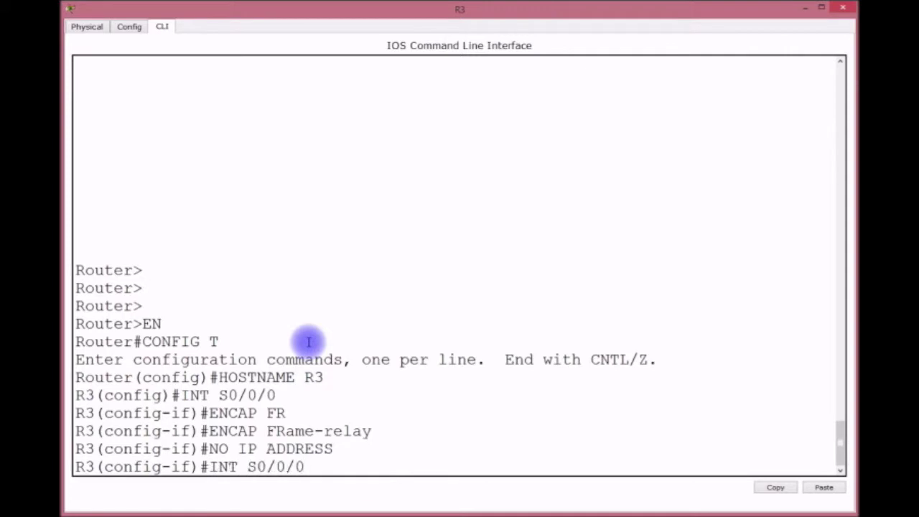
text(.302 POINT-TO)
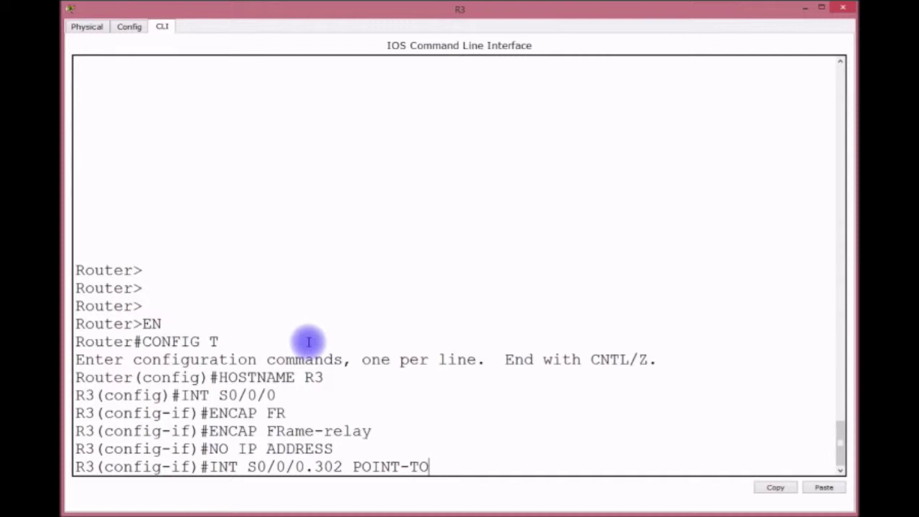
text(-POINT)
key(Return)
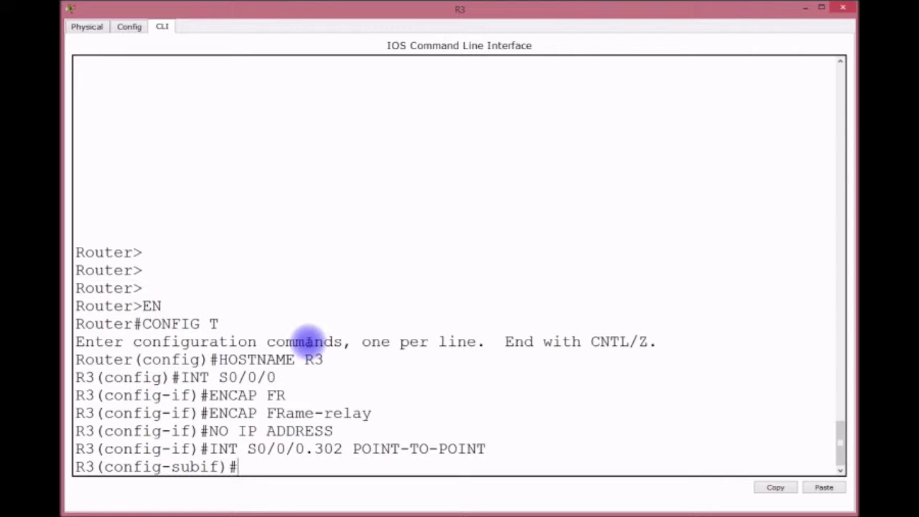
text(IP ADDRESS 10.1.1.10 255.255.255.252)
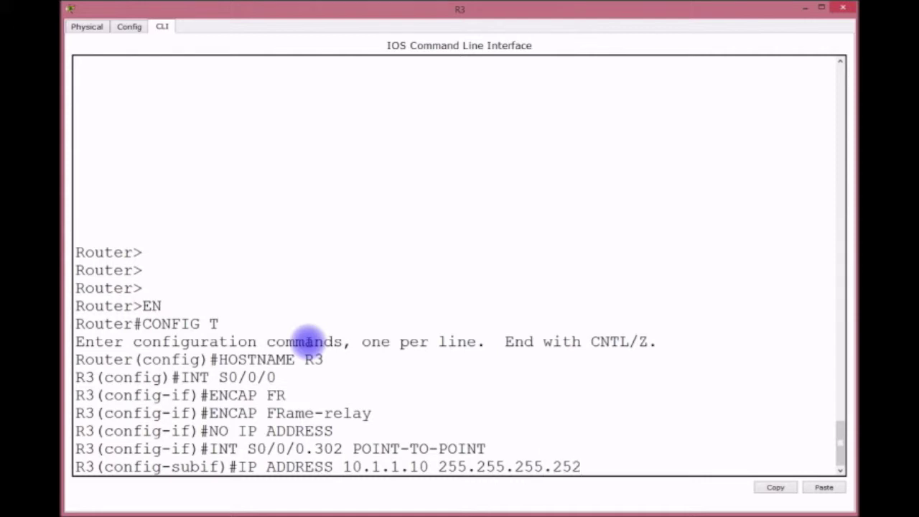
key(Return)
Step: Assign Frame Relay interface DLCI 302 to subinterface S0/0/0.302
text(FR)
key(Tab)
text(I)
key(Tab)
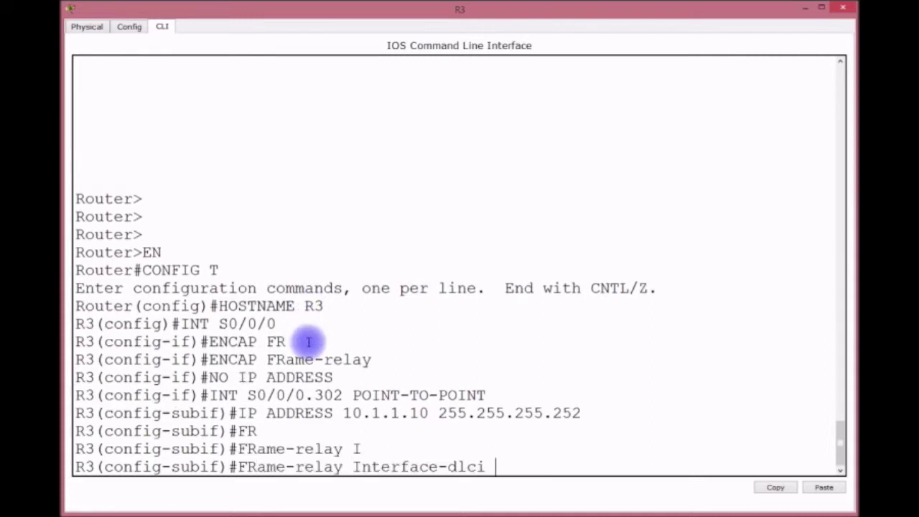
text(302)
key(Return)
key(Return)
key(Return)
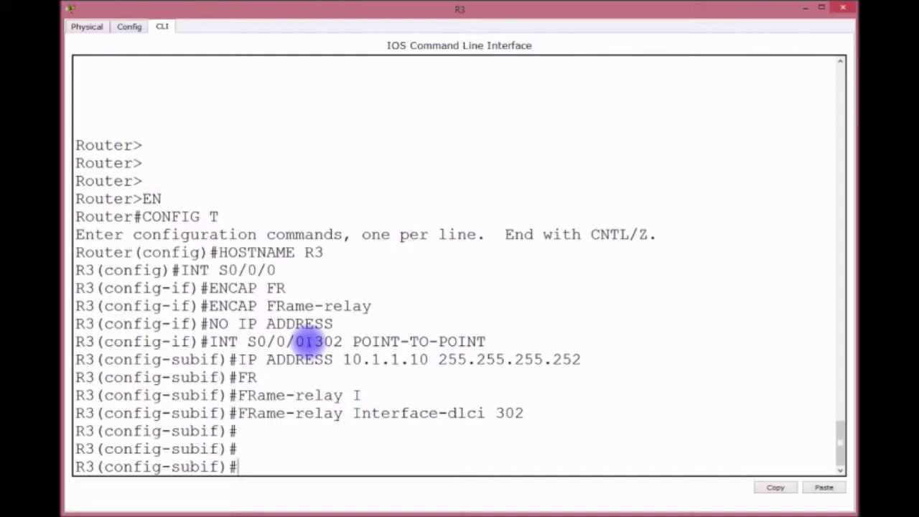
Step: Create point-to-point subinterface S0/0/0.301 on R3 by reusing the earlier subinterface command
key(Up)
key(Up)
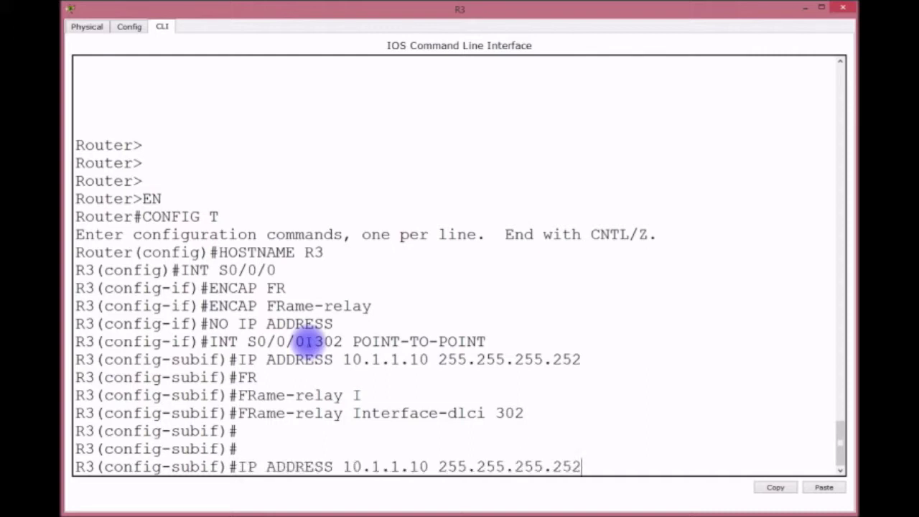
key(Up)
key(Left)
key(Left)
key(Left)
key(Left)
key(Left)
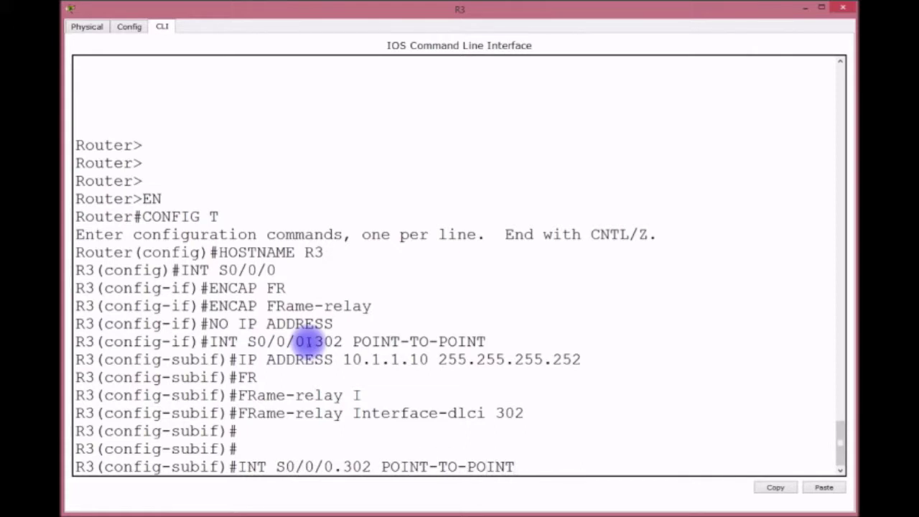
key(Left)
key(BackSpace)
text(1)
key(Return)
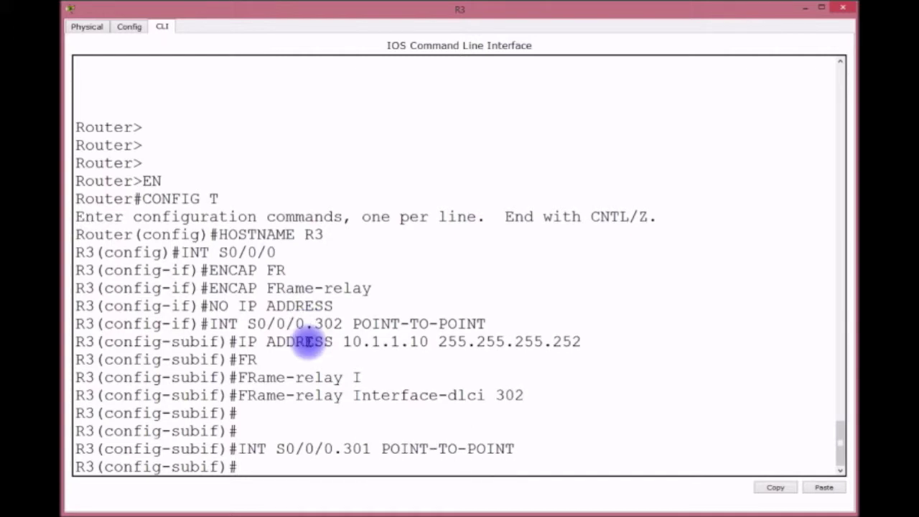
Step: Give subinterface S0/0/0.301 the IP address 10.1.1.13 with mask 255.255.255.252 by editing the previous address command
mouse_move(600, 7)
mouse_down()
mouse_move(581, 435)
mouse_move(576, 206)
mouse_move(597, 17)
mouse_up()
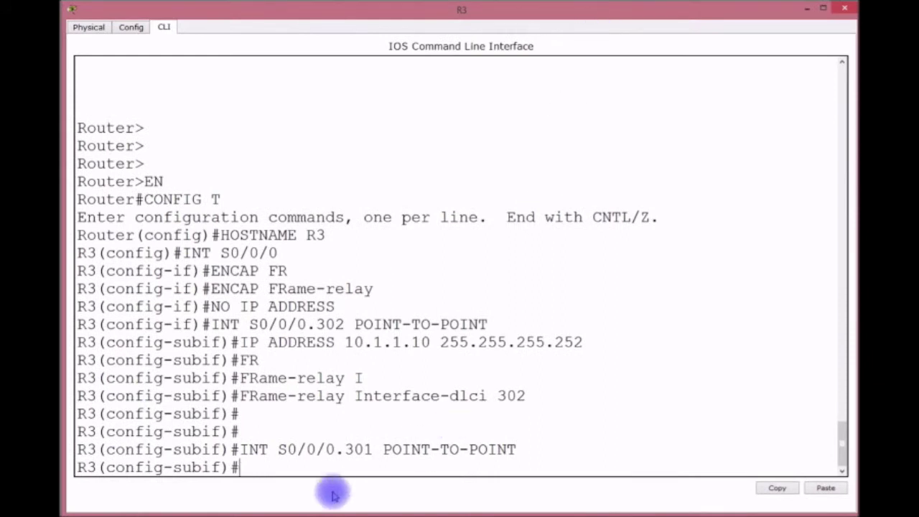
key(Up)
key(Up)
key(Up)
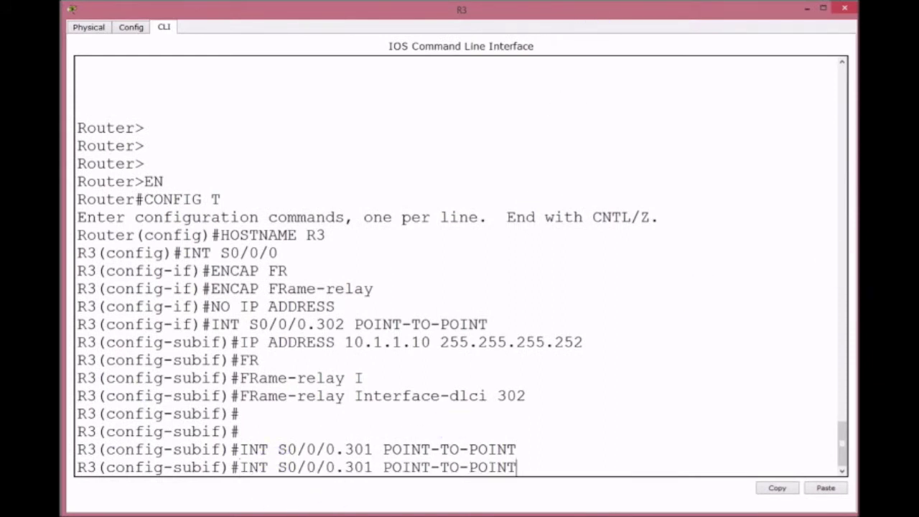
key(Left)
key(Left)
key(Left)
key(Left)
key(Left)
key(Left)
key(Left)
key(Left)
key(Left)
key(Left)
key(Left)
key(Left)
key(Left)
key(Left)
key(Left)
key(Left)
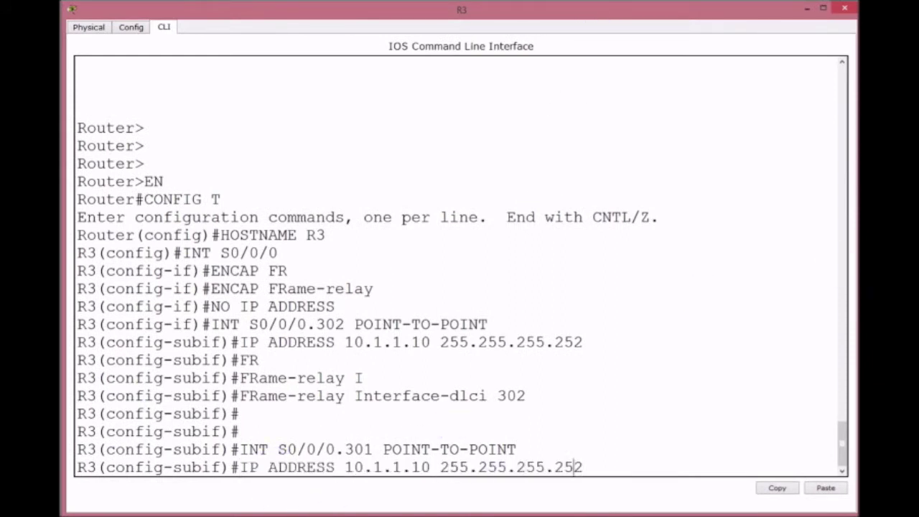
key(BackSpace)
text(3)
key(Return)
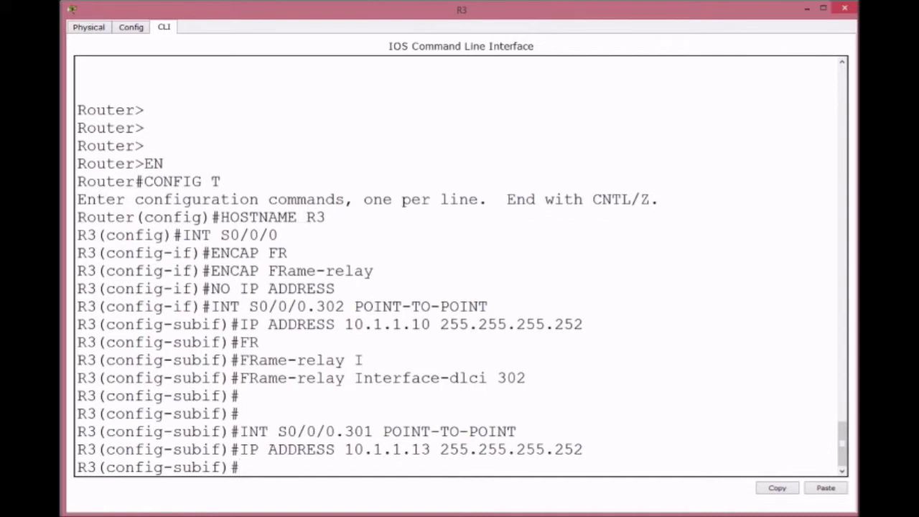
Step: Assign Frame Relay interface DLCI 301 to subinterface S0/0/0.301
key(Up)
key(Up)
key(Up)
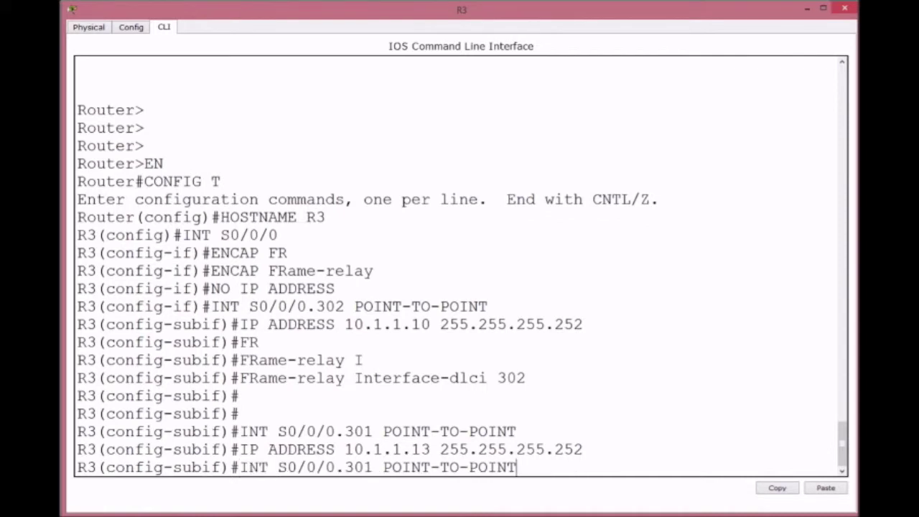
key(BackSpace)
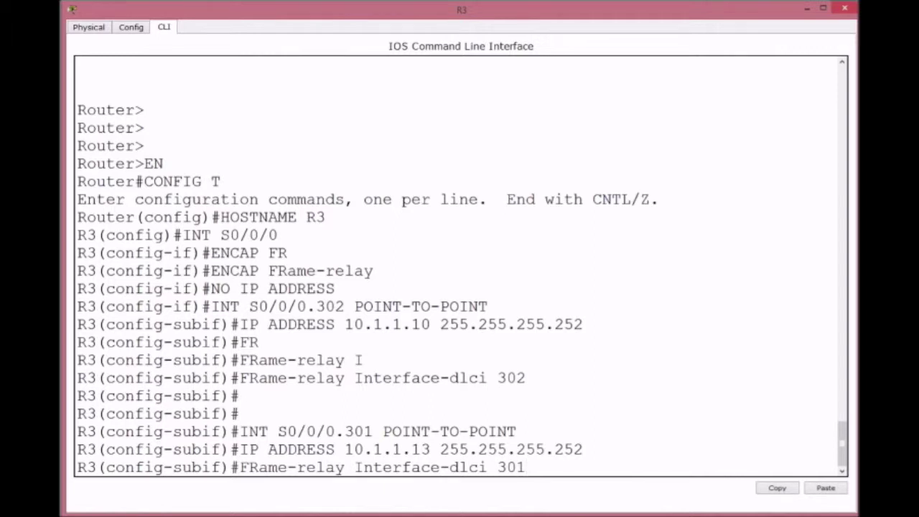
text(1)
key(Return)
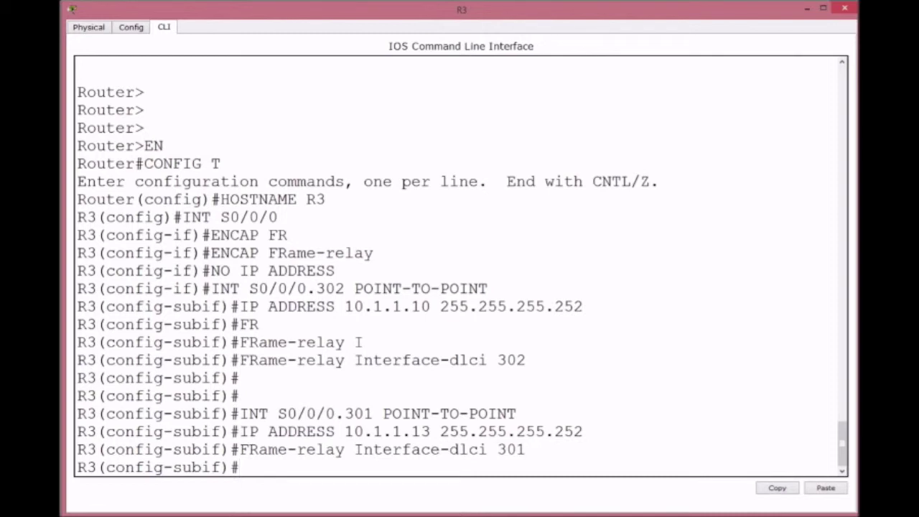
key(Return)
Step: Leave the subinterface, enable RIP version 2 on R3 and advertise network 10.0.0.0
text(EXIT)
key(Return)
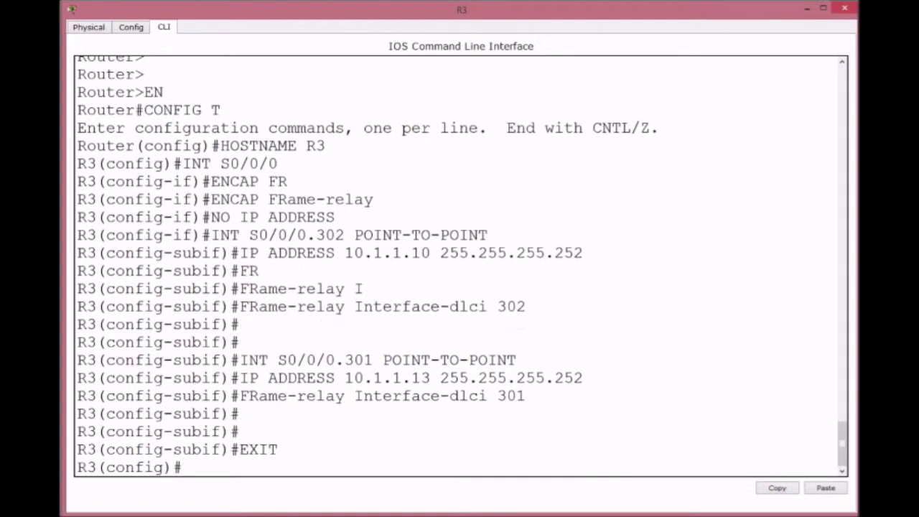
text(ROUTER RIP)
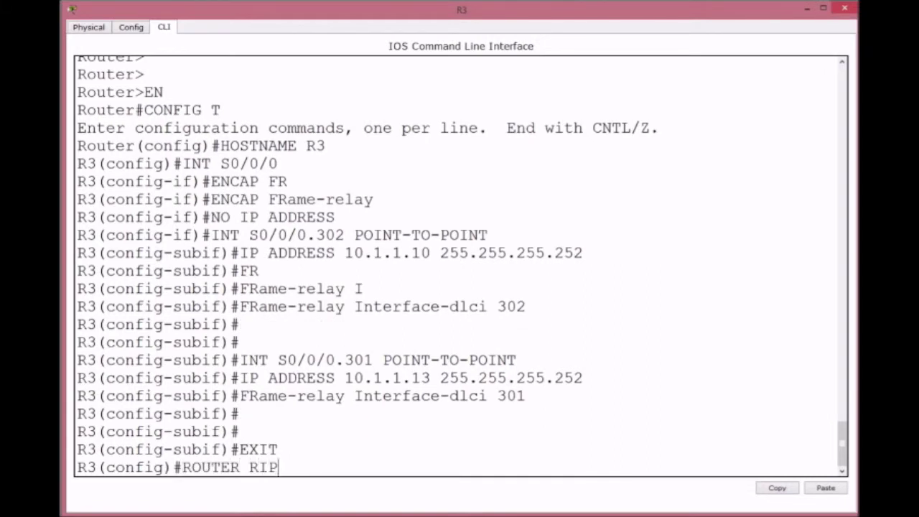
key(Return)
text(VER 2)
key(Return)
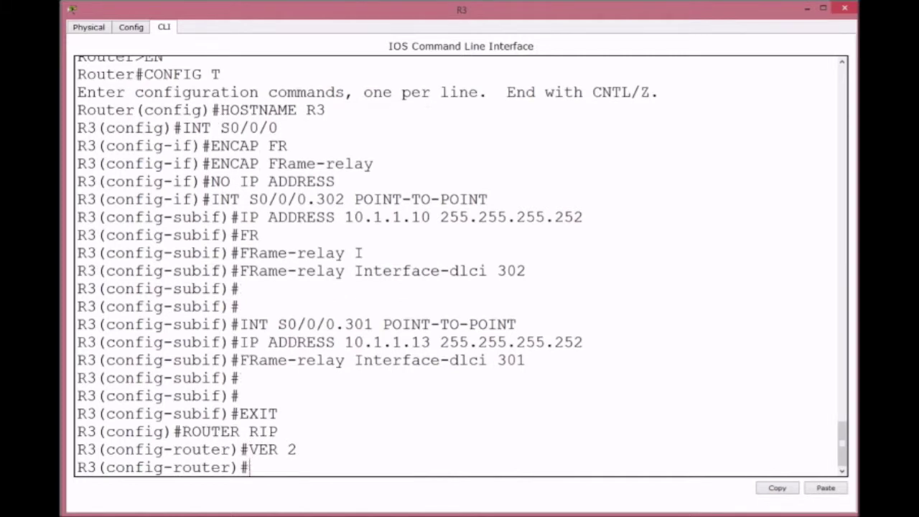
text(NET 10.0.0.0)
key(Return)
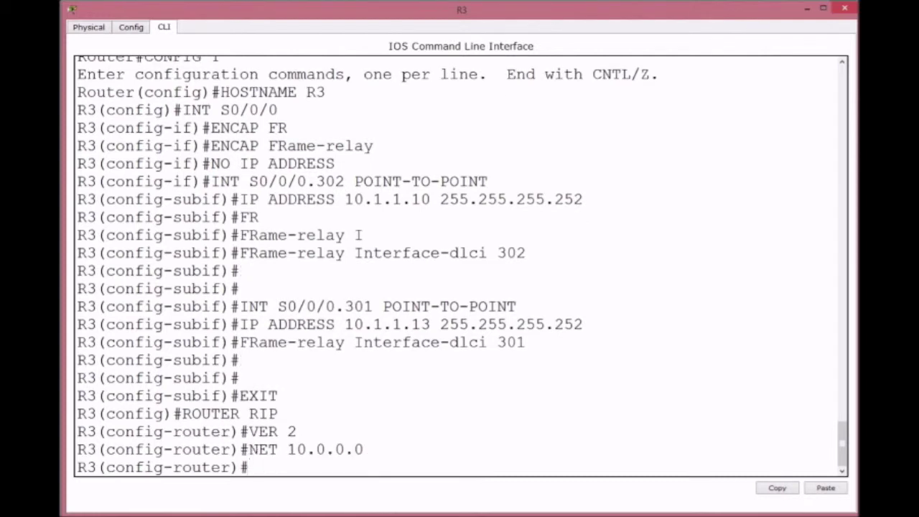
Step: Disable automatic route summarization for RIP on R3
text(NO A)
key(Tab)
text(U)
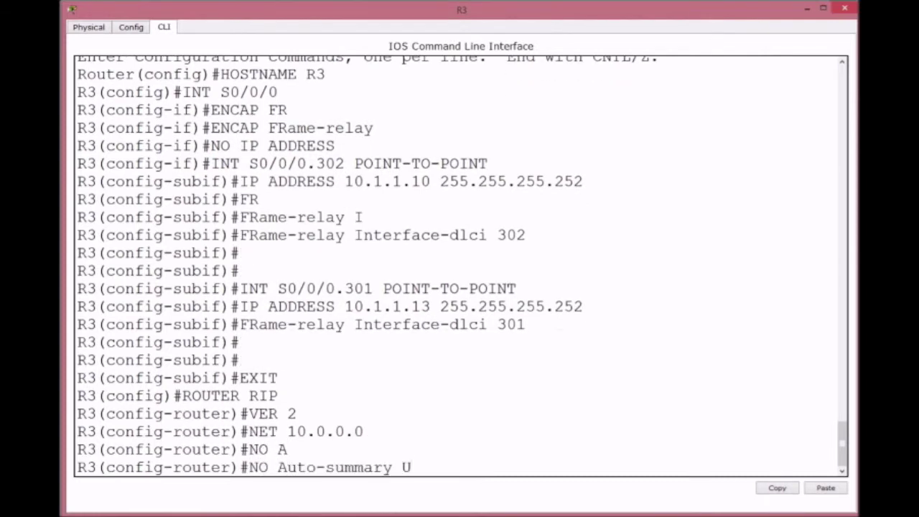
key(BackSpace)
key(Return)
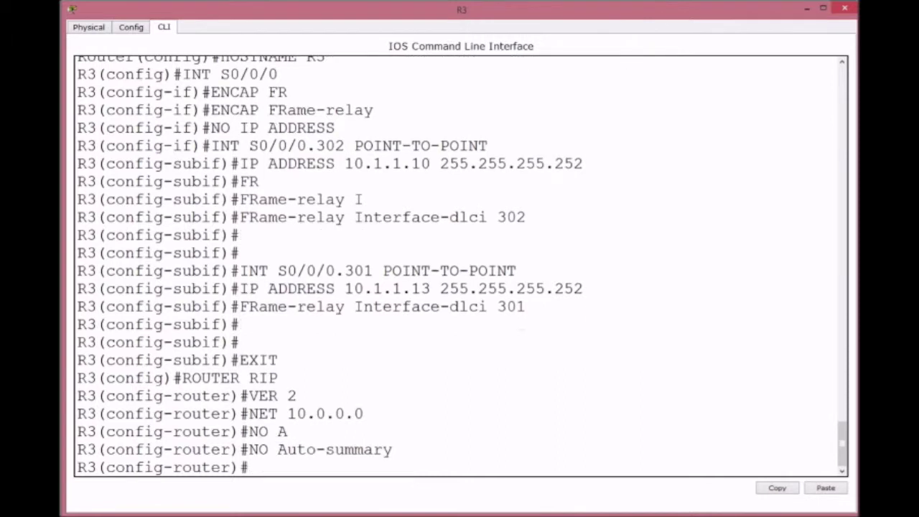
Step: Save R3's configuration and return to the network topology
text(DO WR)
key(Return)
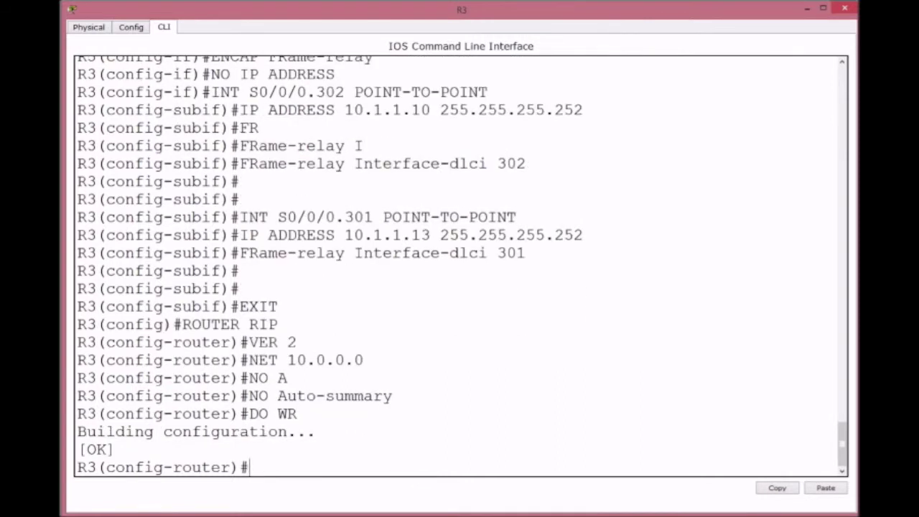
click(804, 10)
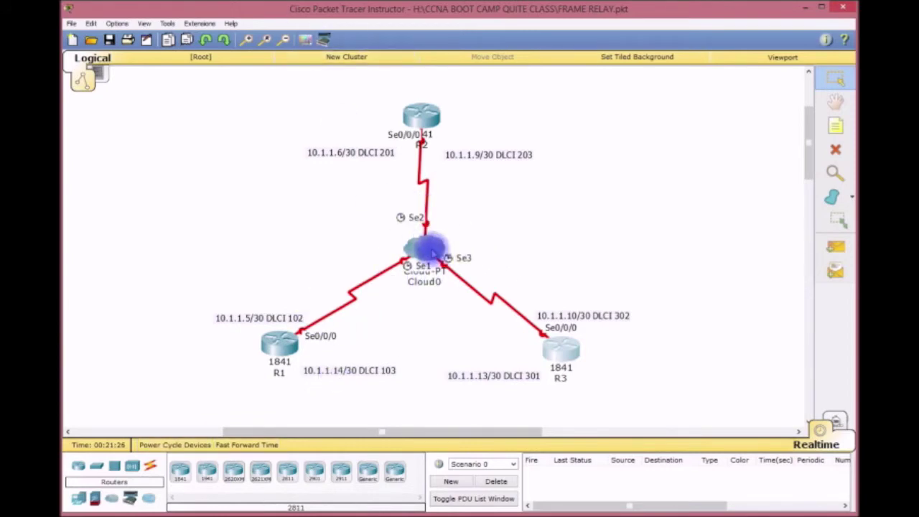
Step: Open Cloud0's configuration and enlarge its window beside the topology, keeping the cloud's serial port labels in view
click(430, 250)
drag(468, 143, 683, 143)
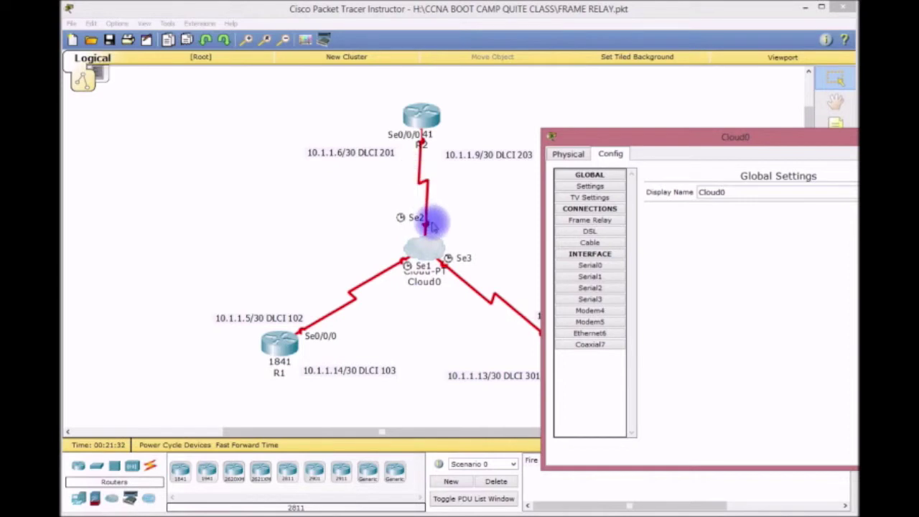
drag(653, 139, 560, 105)
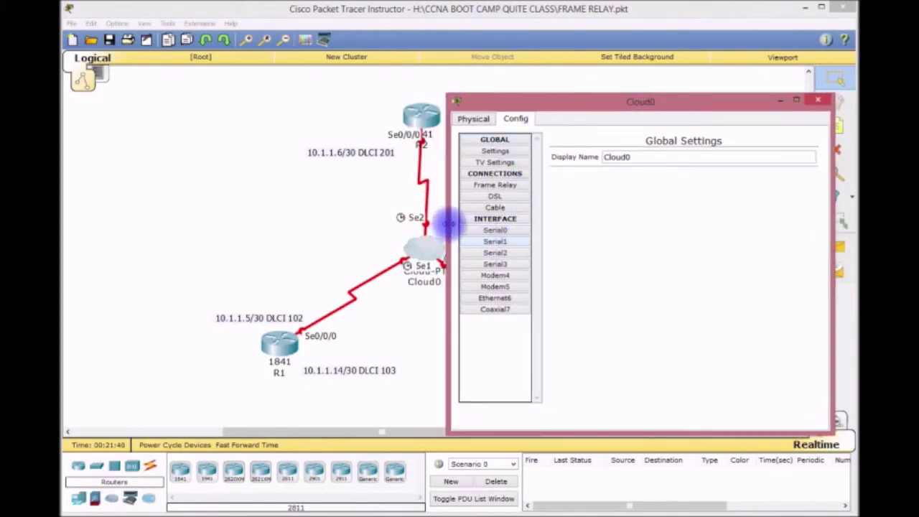
drag(240, 431, 307, 421)
click(156, 346)
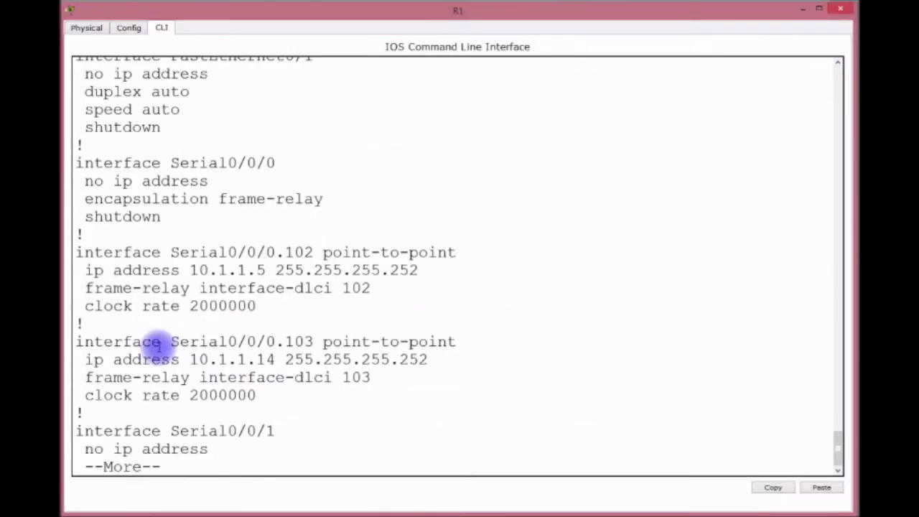
click(802, 9)
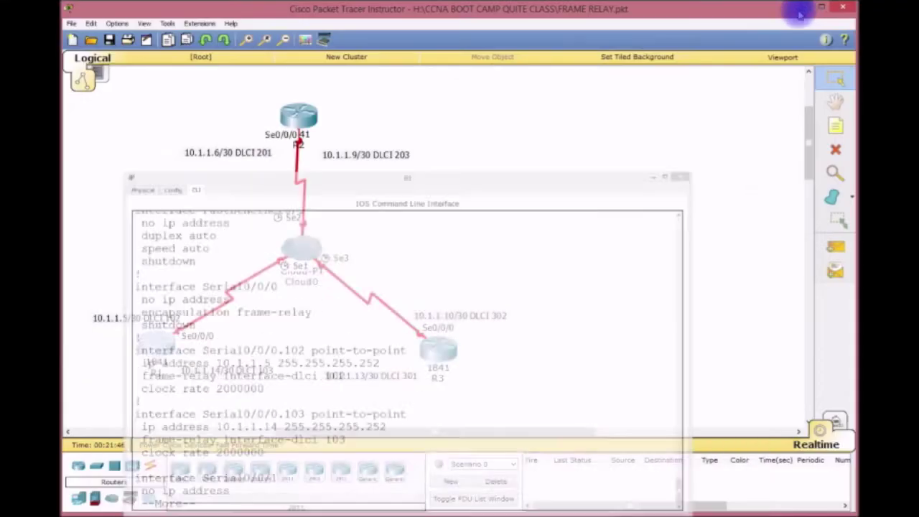
click(298, 244)
drag(550, 106, 489, 14)
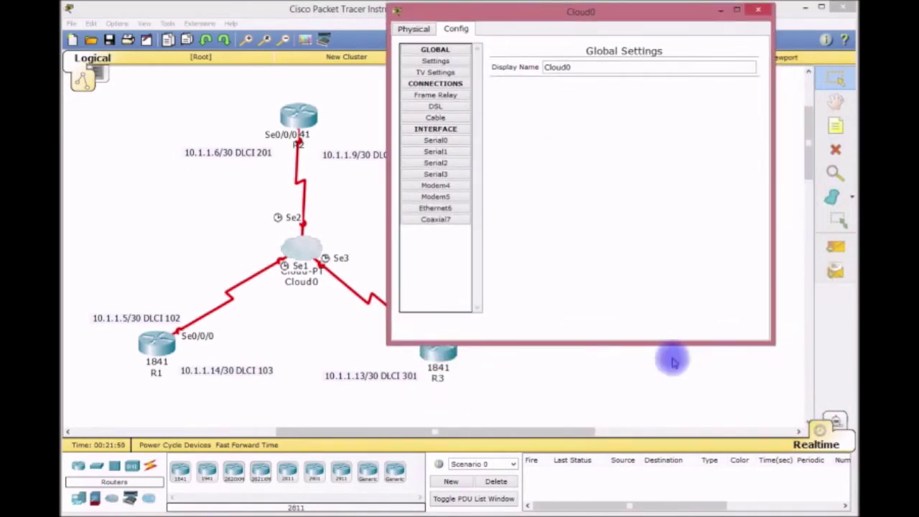
drag(543, 343, 535, 510)
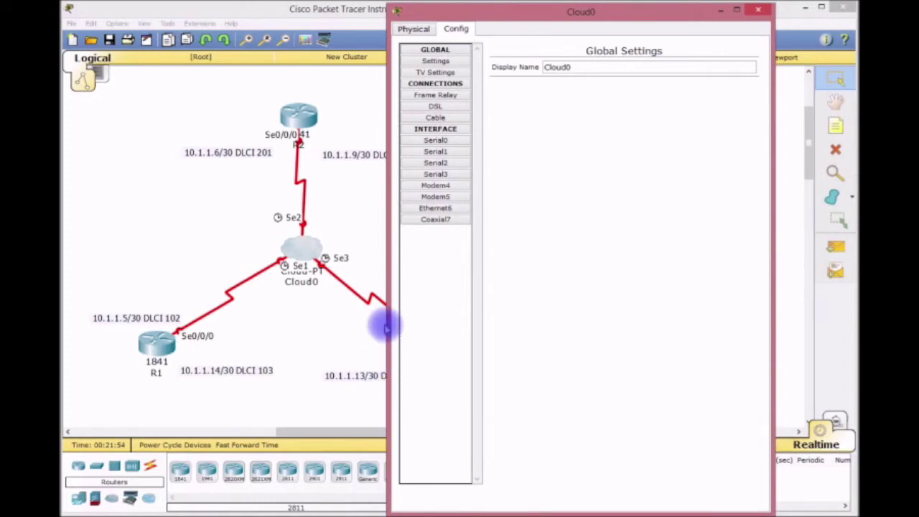
drag(387, 325, 353, 328)
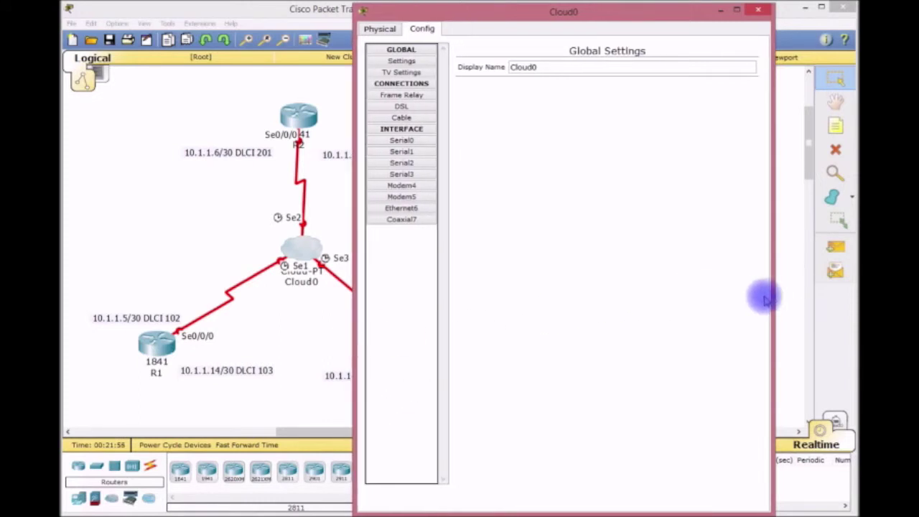
drag(777, 295, 848, 271)
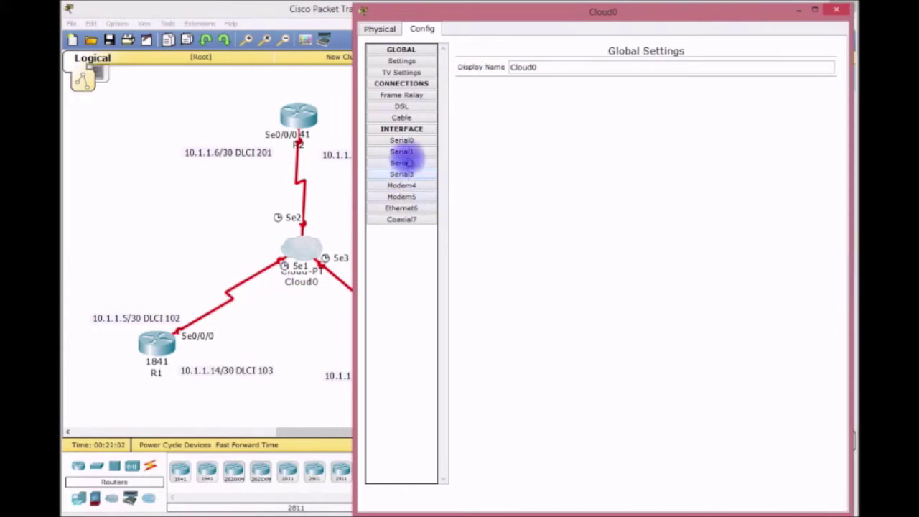
Step: Open the Frame Relay settings of Cloud0's Serial1 interface and select Cisco as the LMI type
click(402, 151)
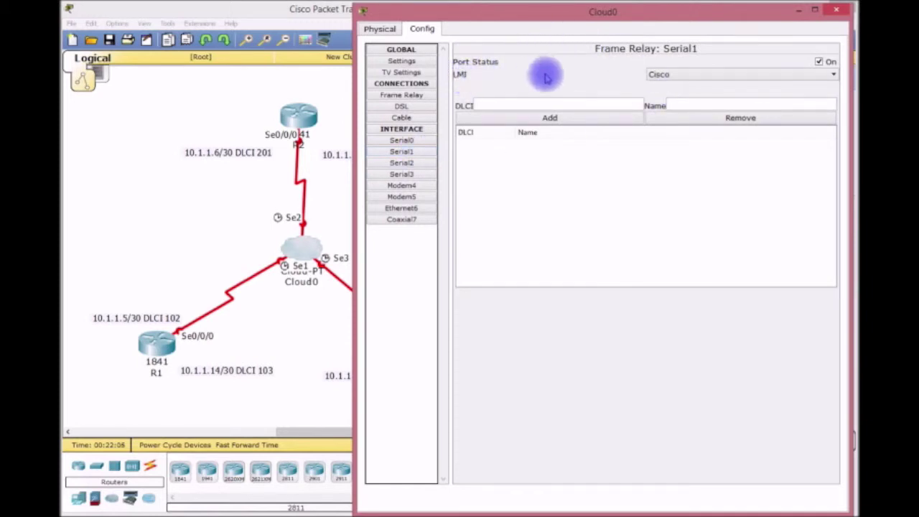
click(824, 75)
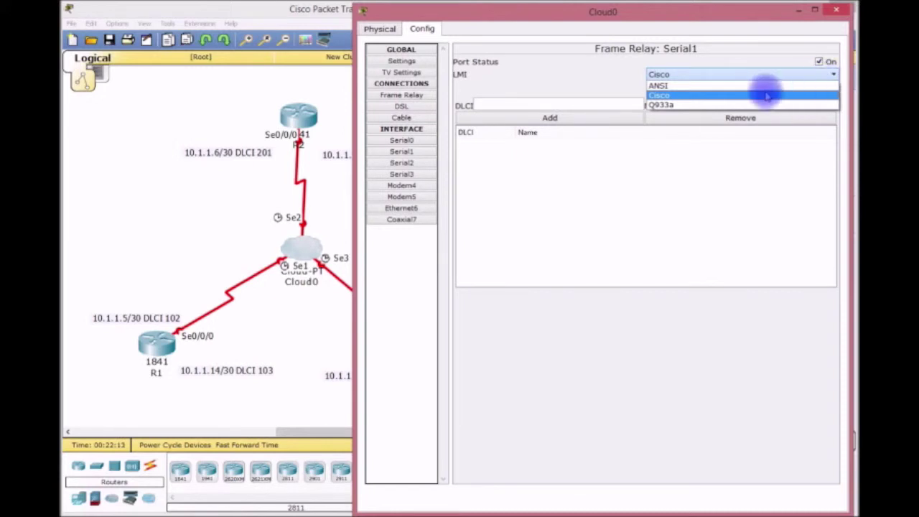
click(707, 97)
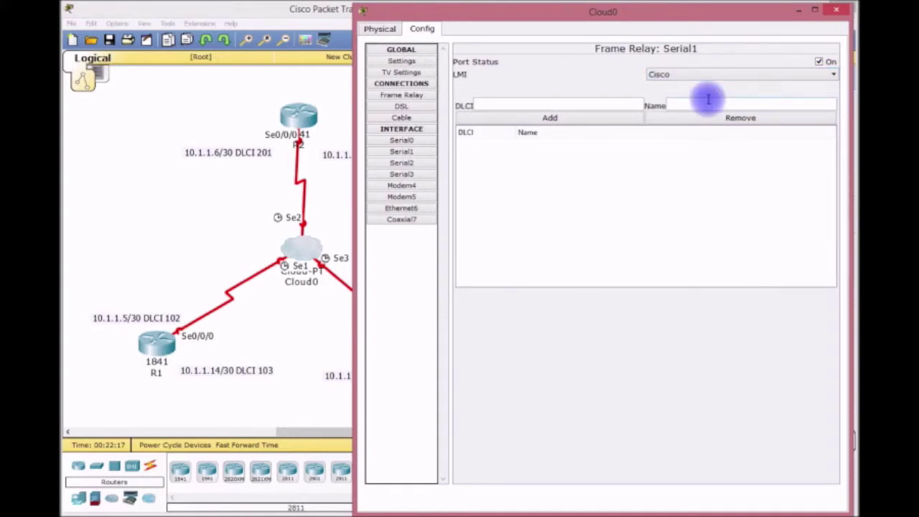
Step: Add DLCI 102 named R1-R2 and DLCI 103 named R1-R3 to Cloud0's Serial1 interface
click(485, 106)
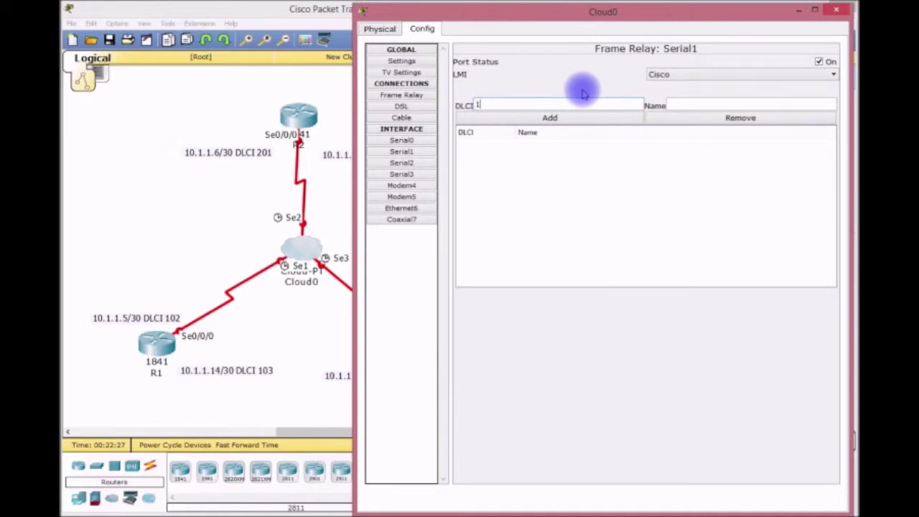
key(Tab)
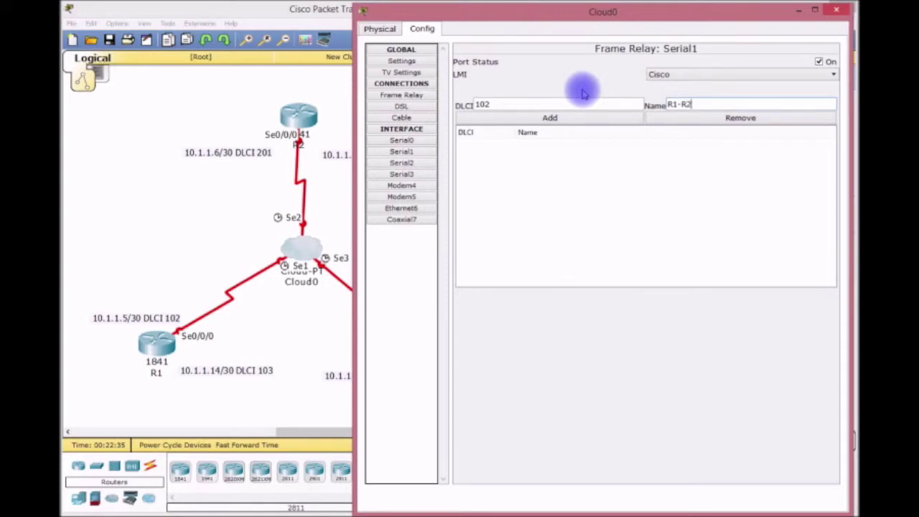
click(569, 119)
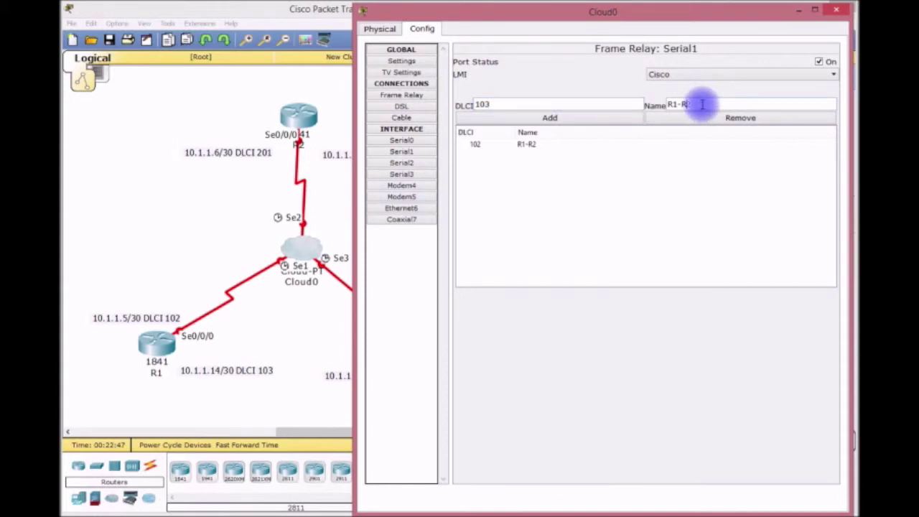
click(551, 118)
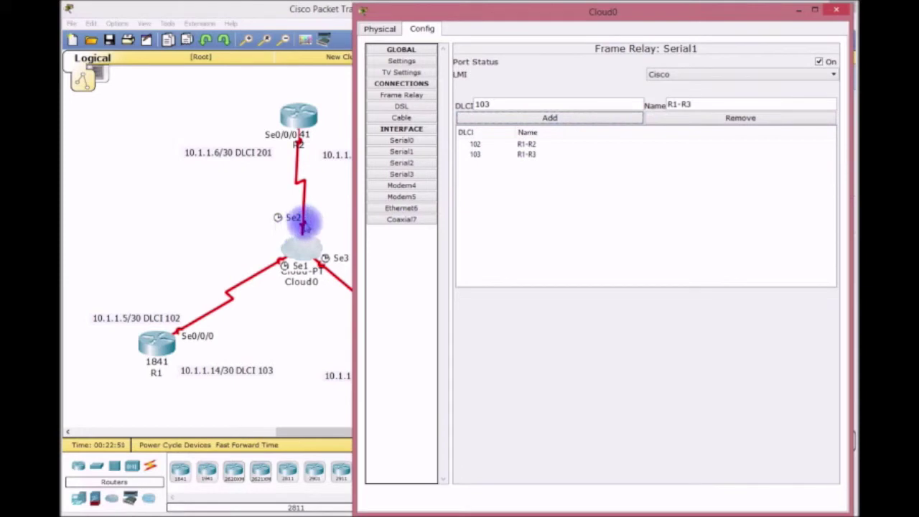
Step: Add DLCI 201 named R2-R1 and DLCI 203 named R2-R3 to Cloud0's Serial2 interface
click(421, 162)
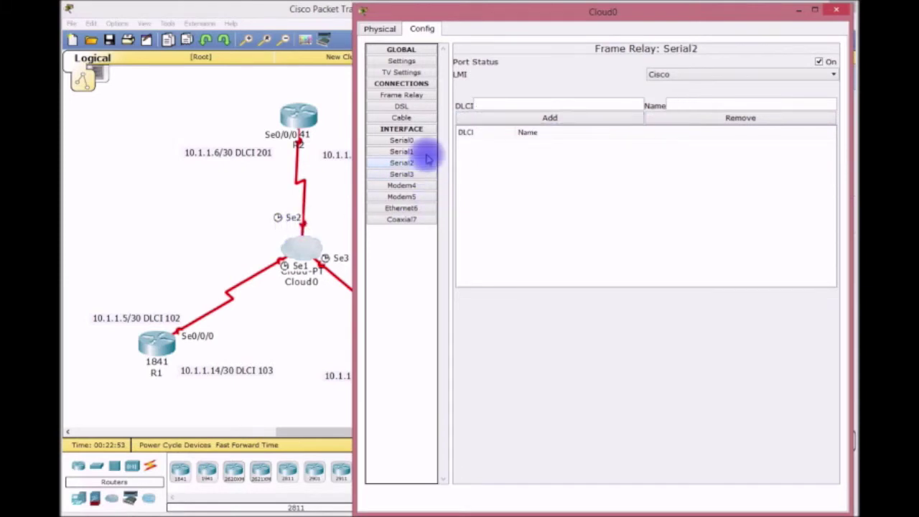
click(503, 104)
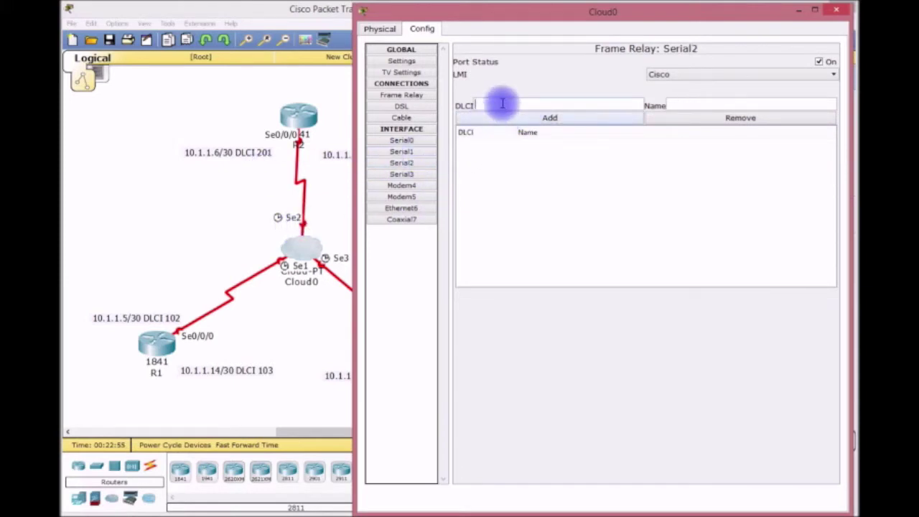
text(201)
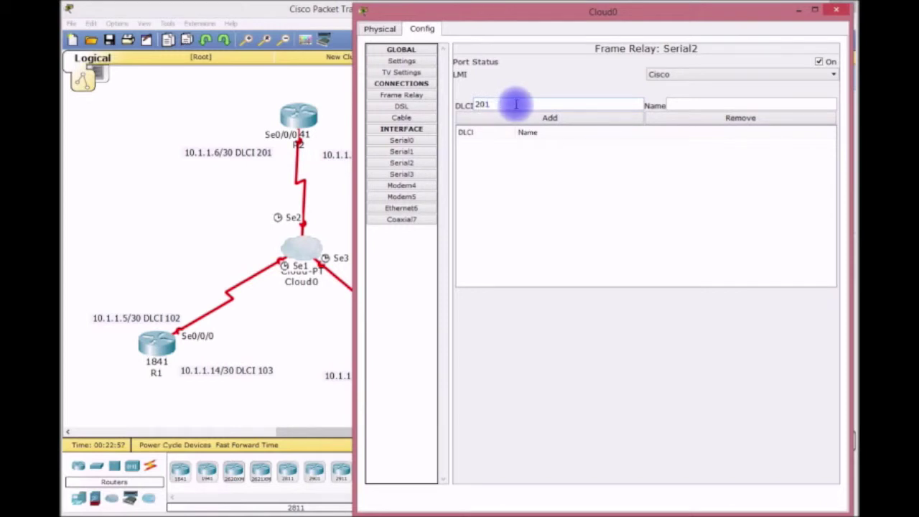
click(679, 104)
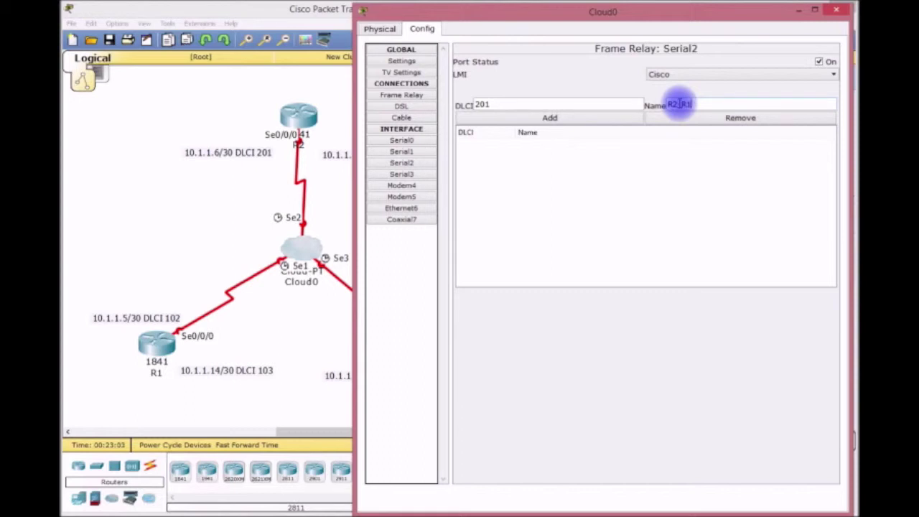
click(612, 119)
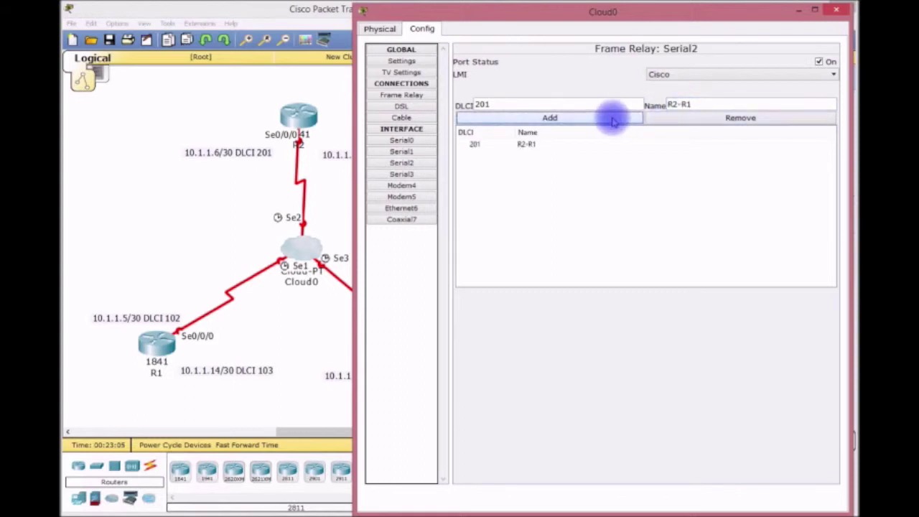
click(537, 105)
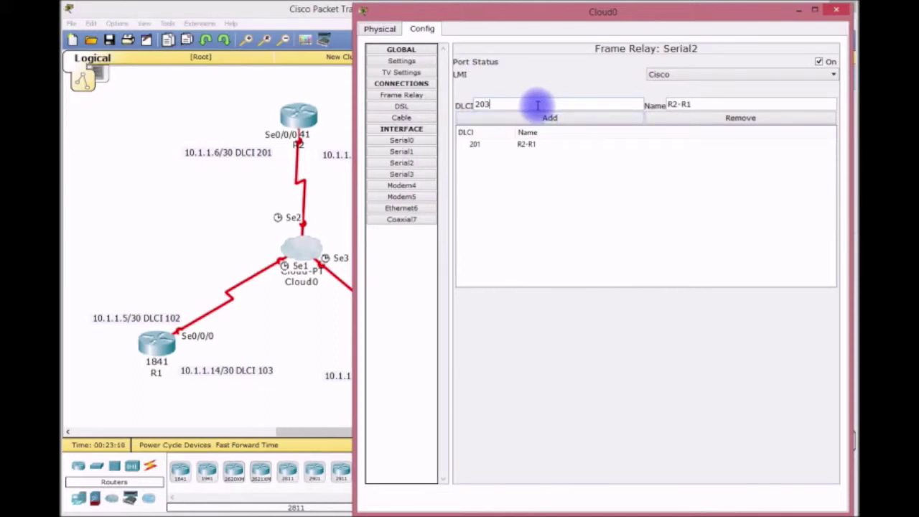
click(707, 104)
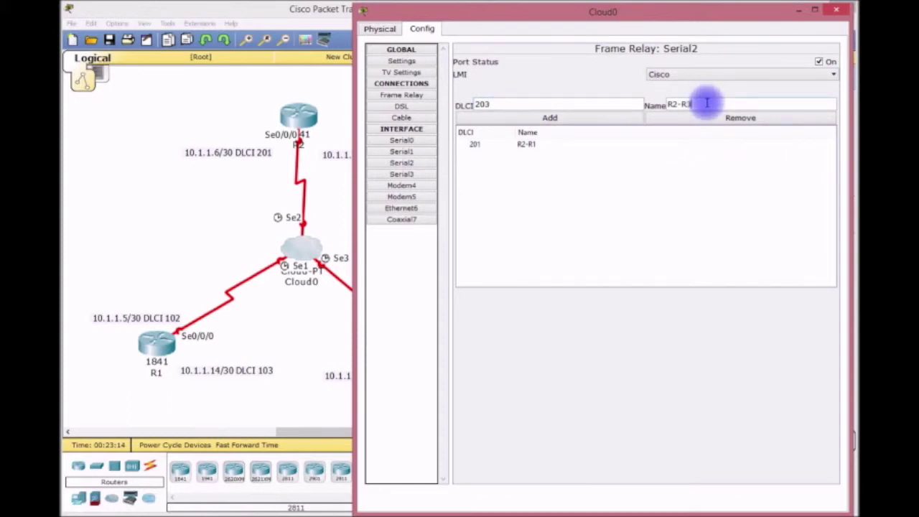
click(470, 118)
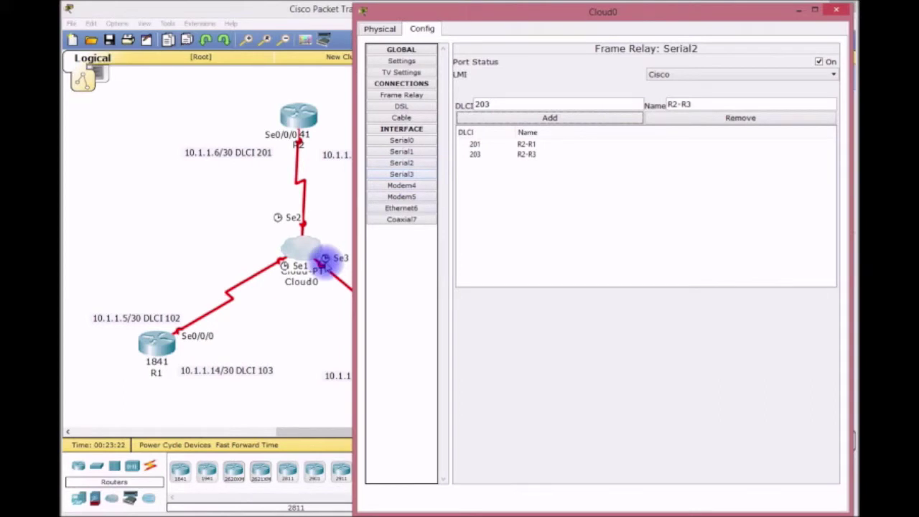
Step: Add DLCI 302 named R3-R2 and DLCI 301 named R3-R1 to Cloud0's Serial3 interface
click(402, 174)
click(491, 105)
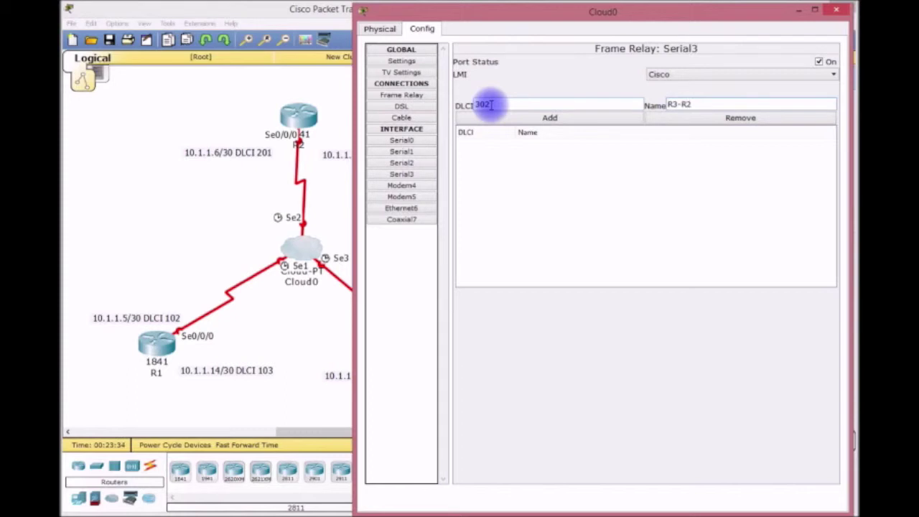
click(506, 121)
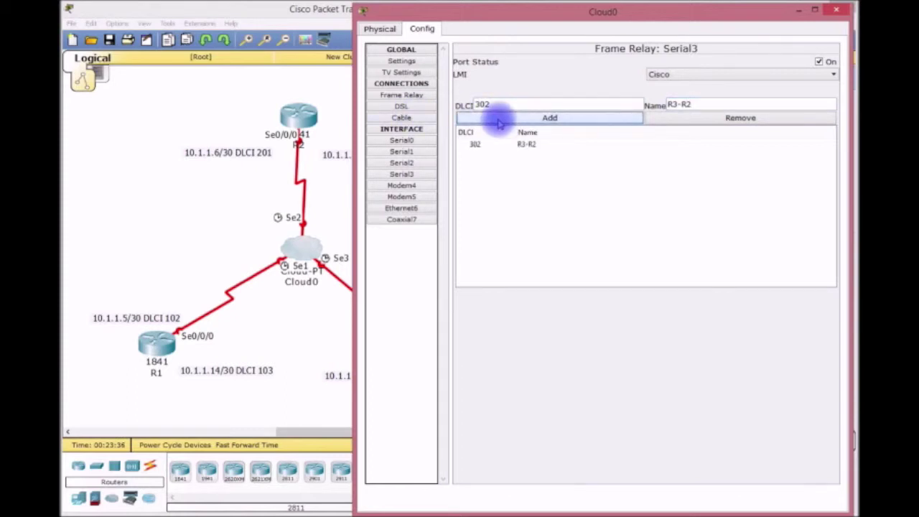
double_click(497, 104)
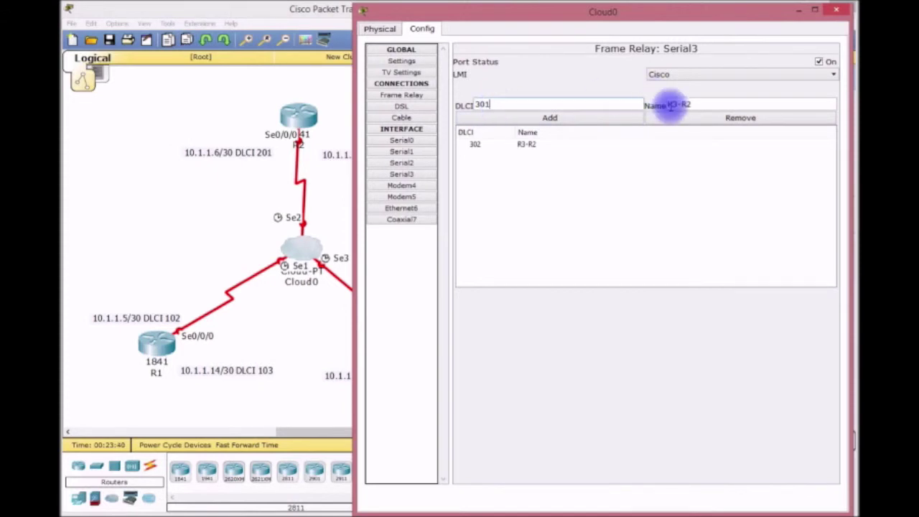
double_click(695, 105)
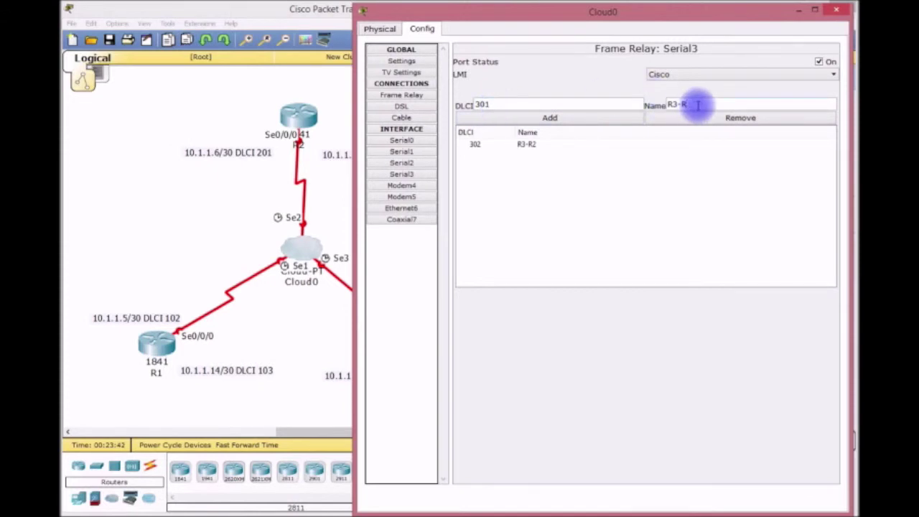
click(549, 119)
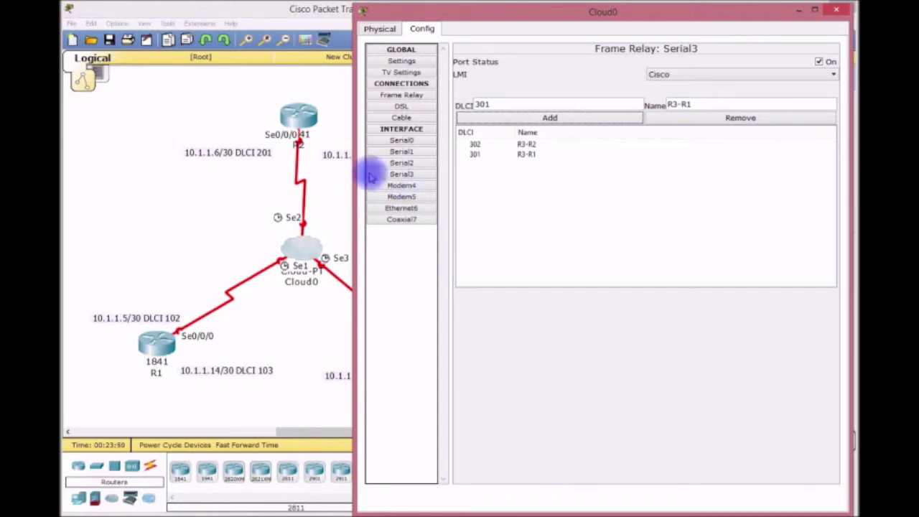
Step: Widen the Cloud0 window and add a Frame Relay connection from Serial1 sublink R1-R2 to Serial2 sublink R2-R1
drag(357, 164, 71, 148)
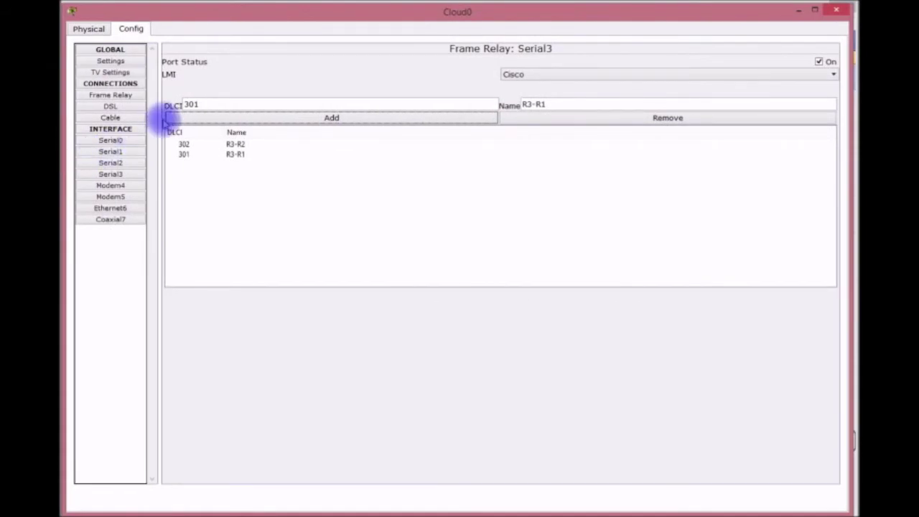
click(99, 97)
click(319, 72)
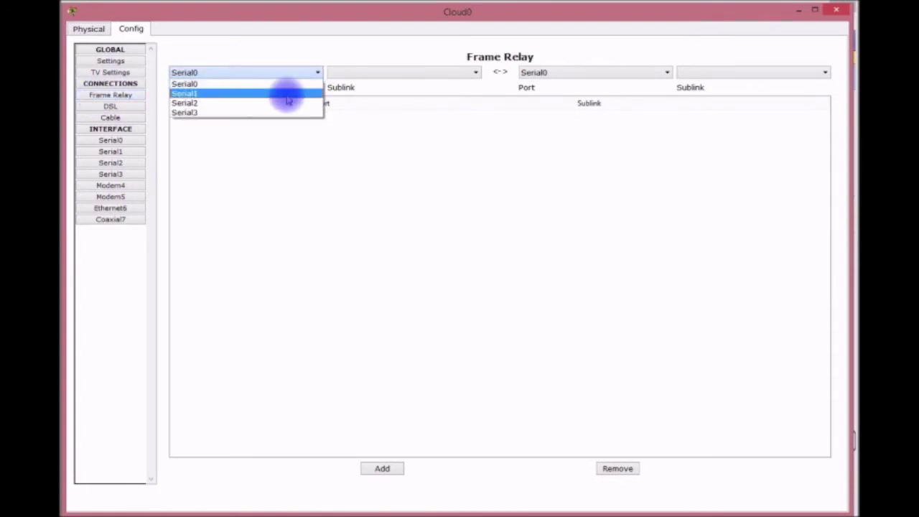
click(288, 93)
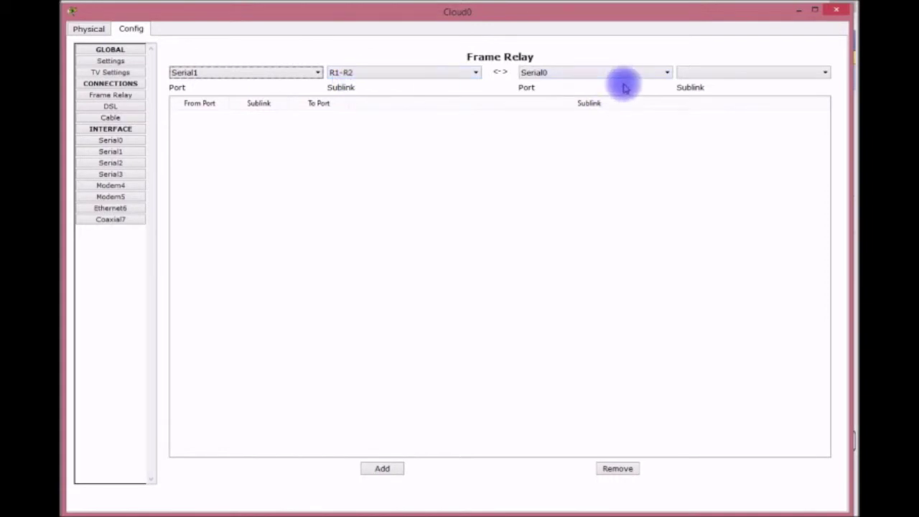
click(666, 73)
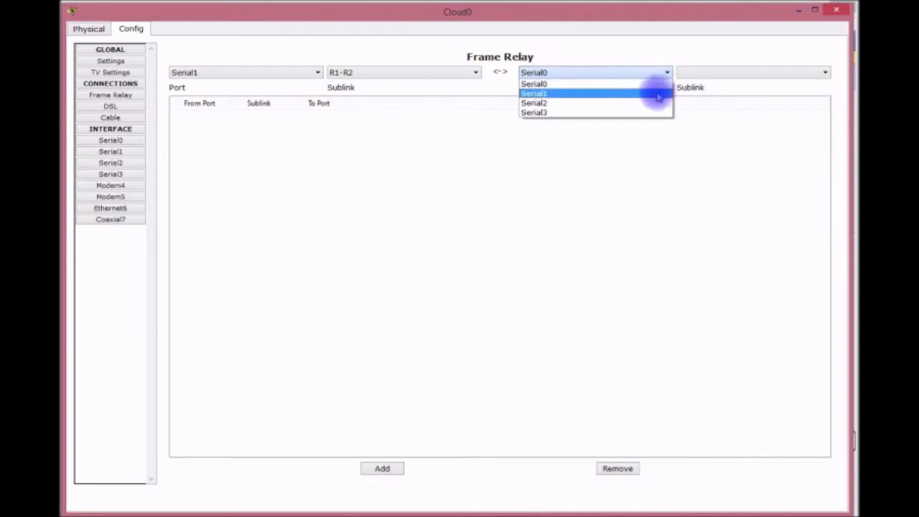
click(657, 102)
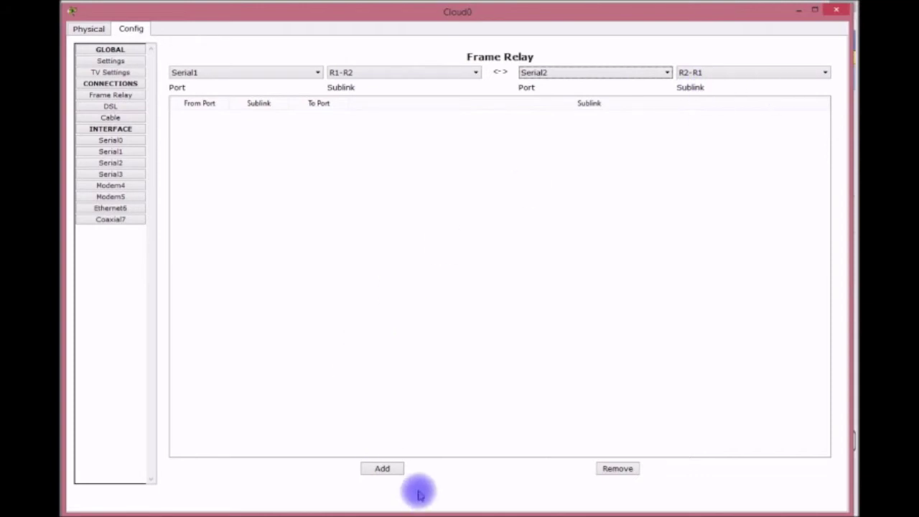
click(382, 469)
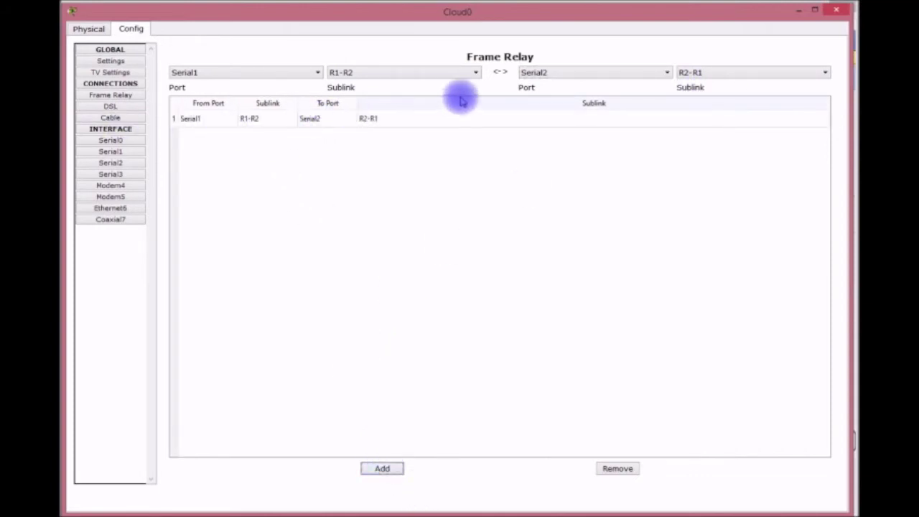
Step: Add a Frame Relay connection in Cloud0 from Serial1 sublink R1-R3 to Serial3 sublink R3-R1
click(475, 73)
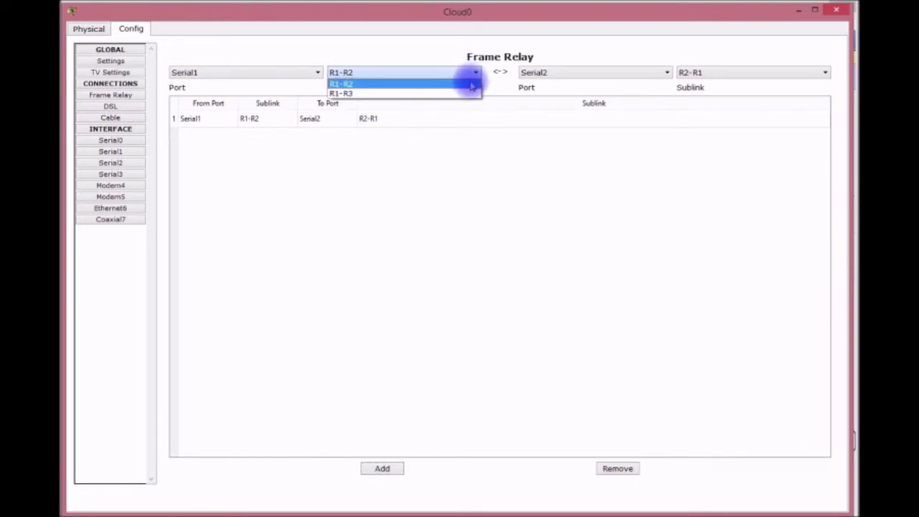
click(468, 94)
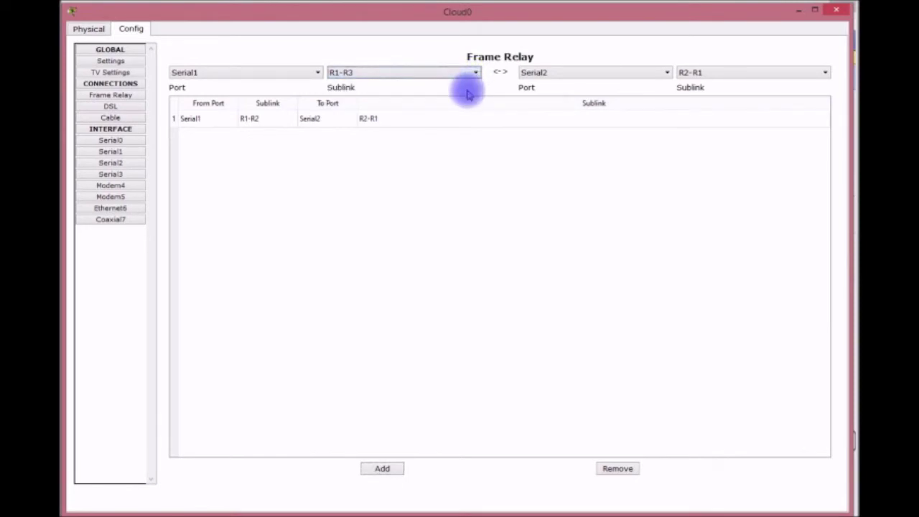
click(667, 73)
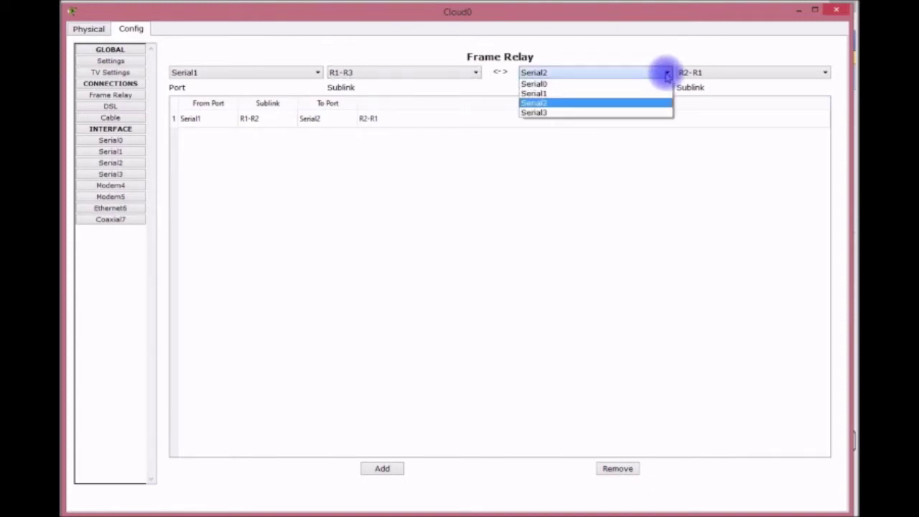
click(659, 113)
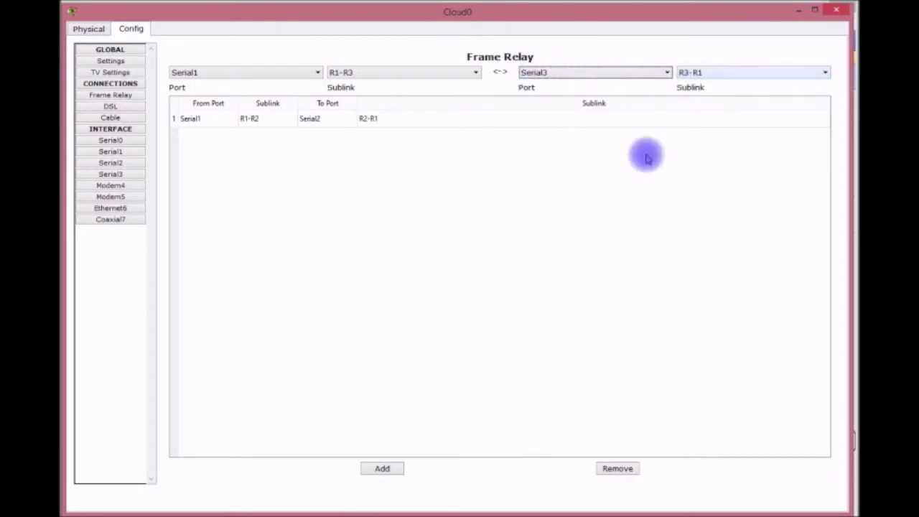
click(382, 469)
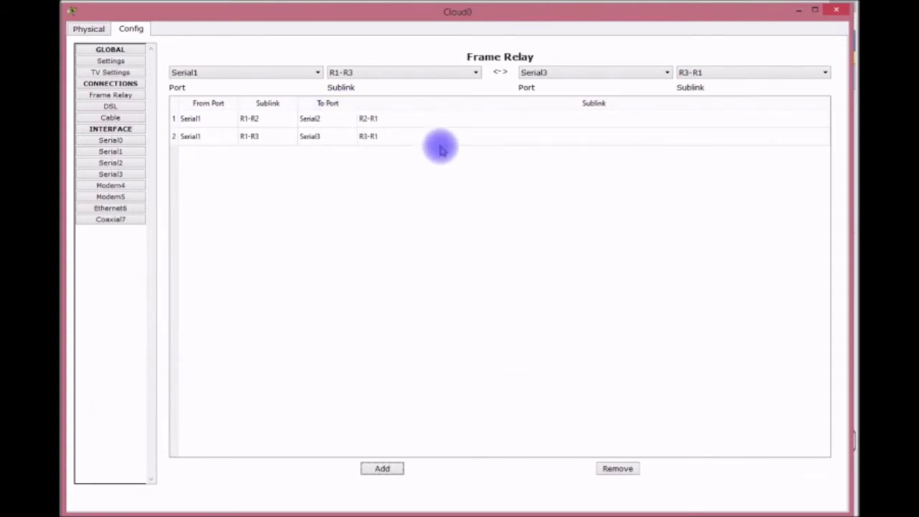
Step: Add a Frame Relay connection in Cloud0 from Serial2 sublink R2-R3 to Serial3 sublink R3-R2
click(317, 73)
click(289, 101)
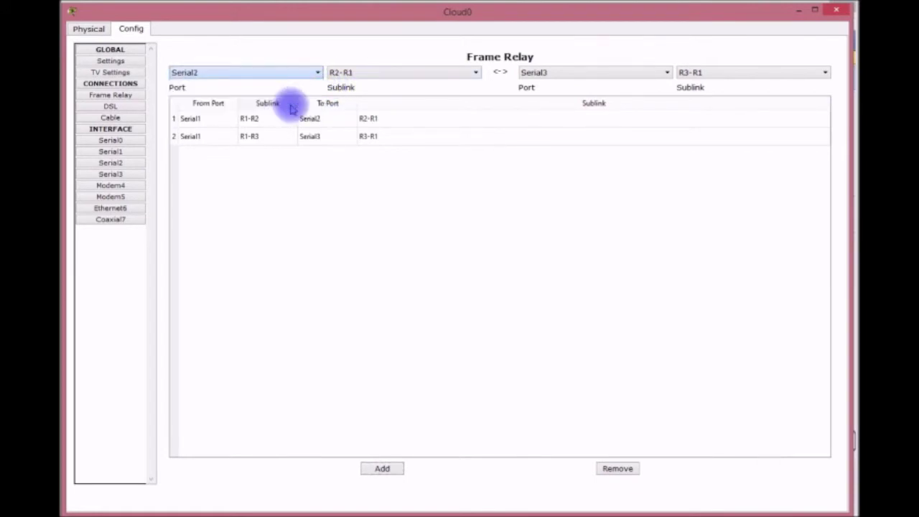
click(475, 72)
click(462, 94)
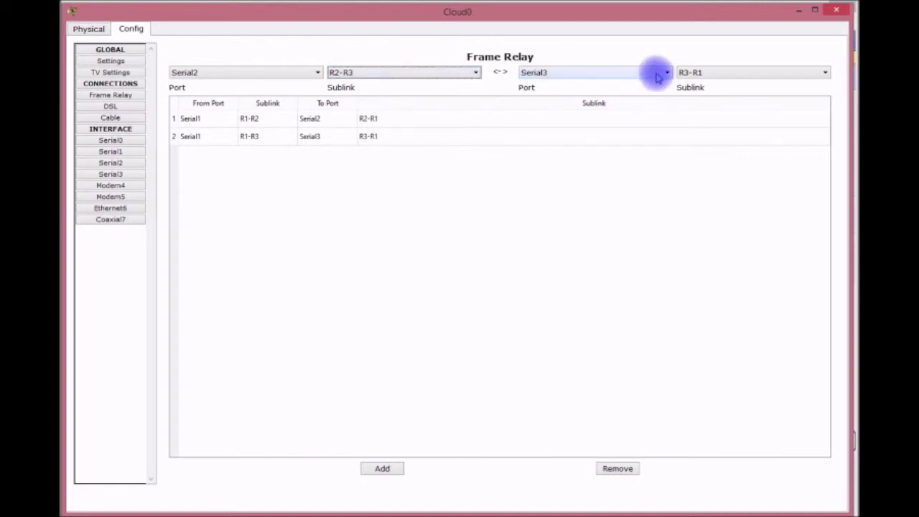
click(823, 72)
click(815, 93)
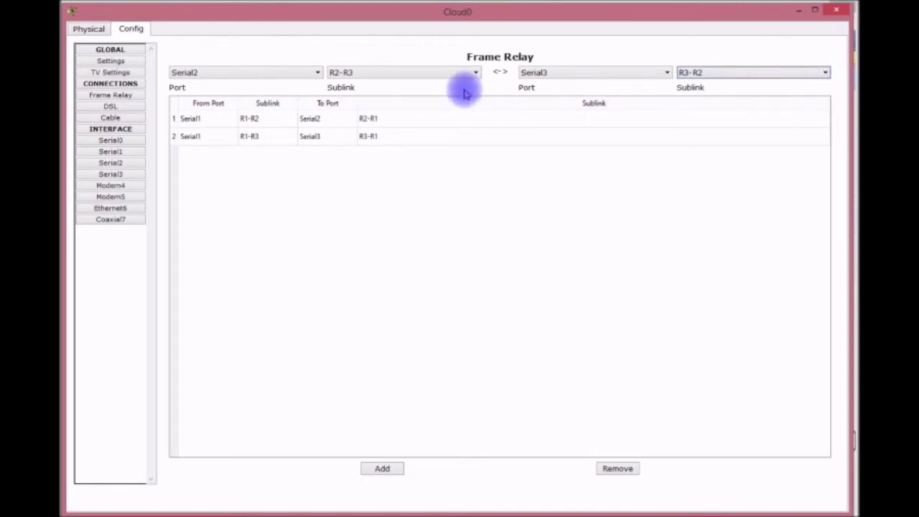
click(382, 468)
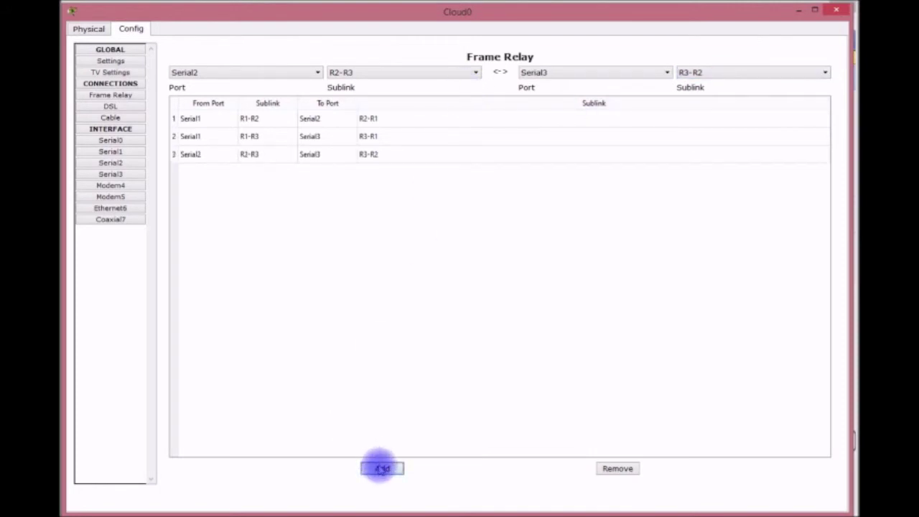
Step: Review the LMI and DLCI settings of Cloud0's Serial1 and its Frame Relay connection list, and minimize the Cloud0 window
click(129, 152)
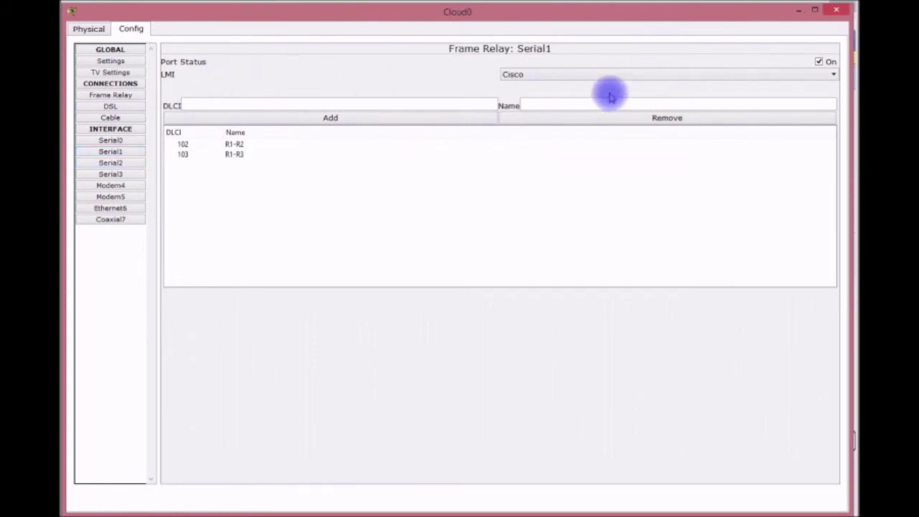
click(126, 96)
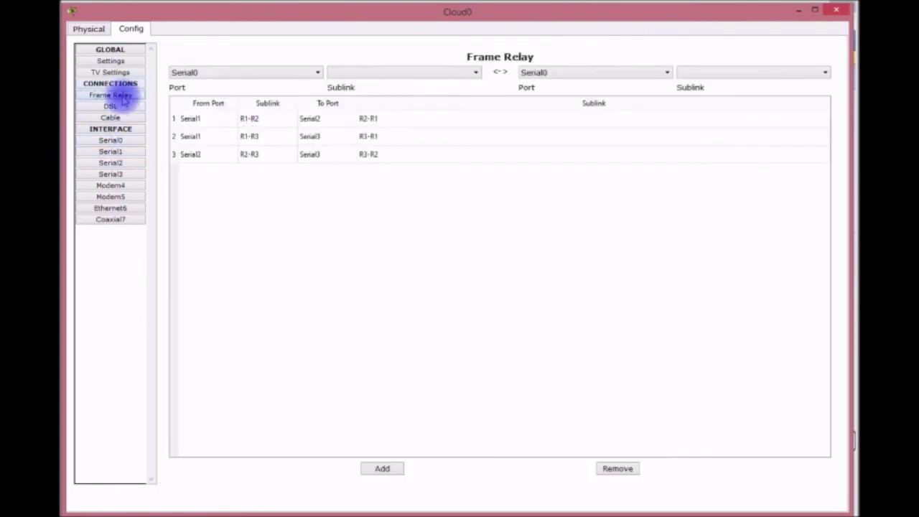
click(797, 11)
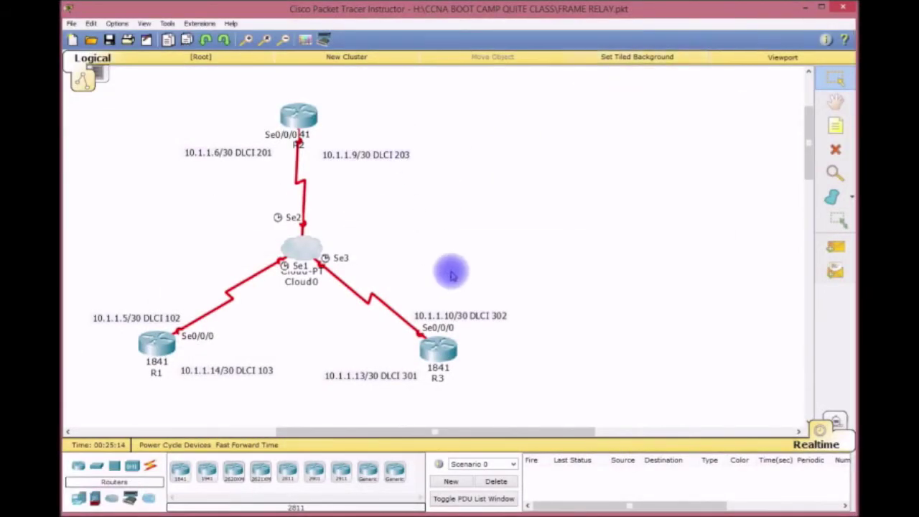
Step: Open R1's command line and enter global configuration mode with EN and CONFIG T
drag(449, 431, 405, 431)
click(252, 345)
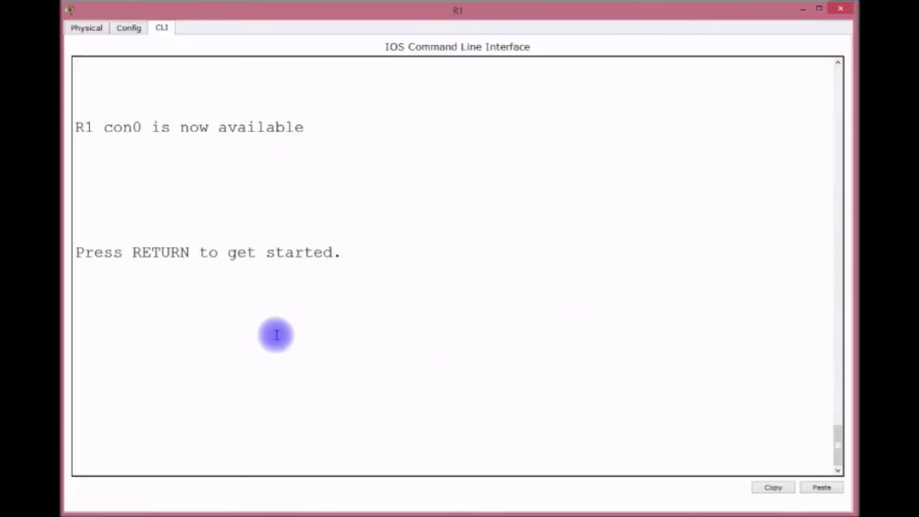
key(Return)
key(Return)
key(Return)
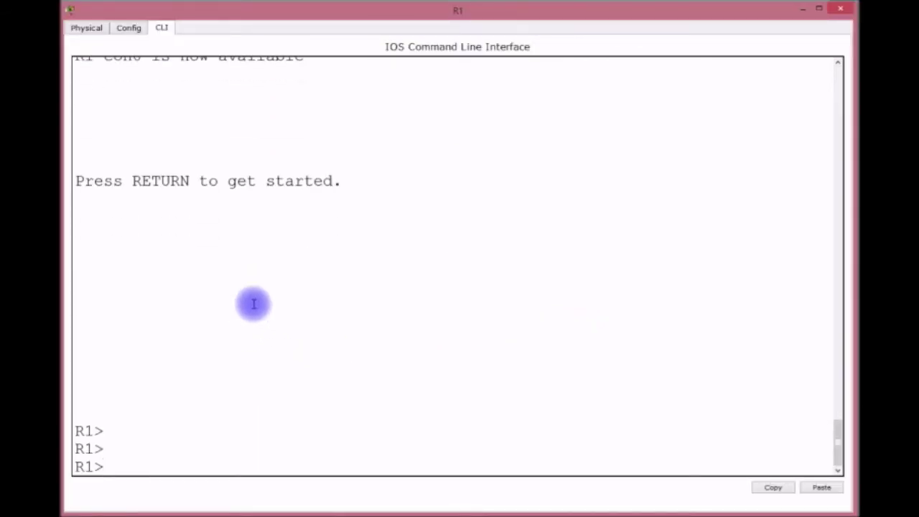
text(EN)
key(Return)
text(CO)
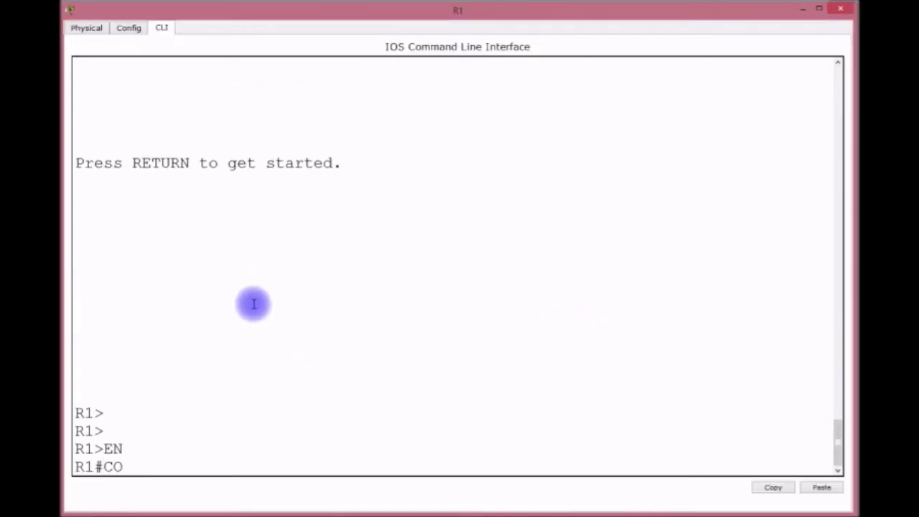
text(NFIG T)
key(Return)
Step: Enable interface S0/0/0 on R1 with NO SHUT, copy that command text for reuse, and minimize R1's window
text(INT S0/0/0)
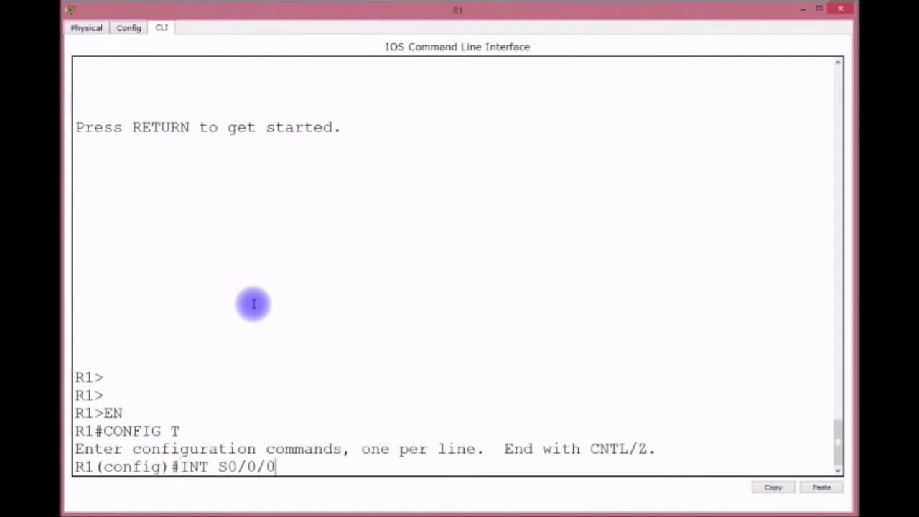
key(Return)
text(NO SHUT)
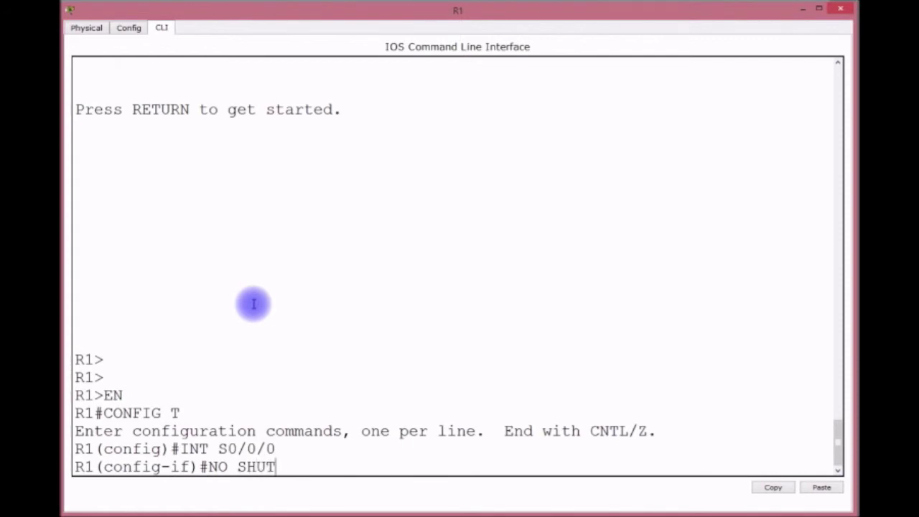
drag(275, 467, 206, 468)
key(ctrl+c)
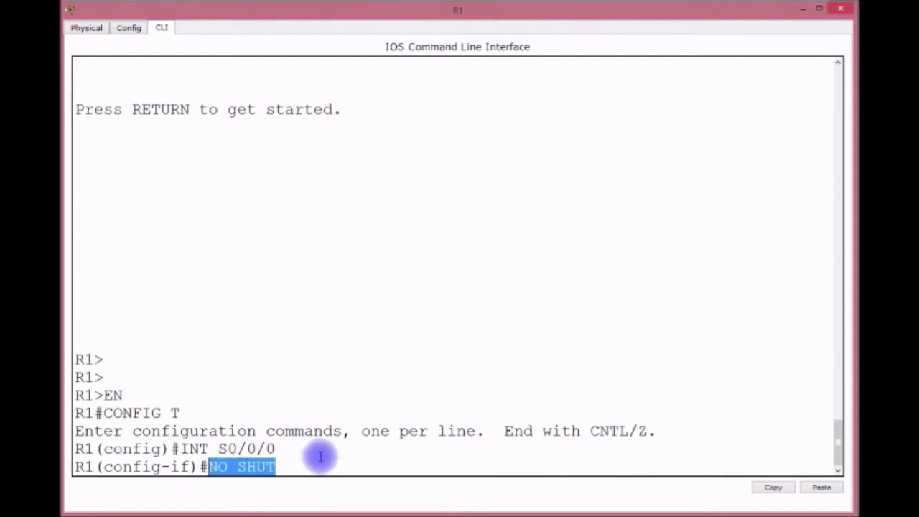
click(301, 469)
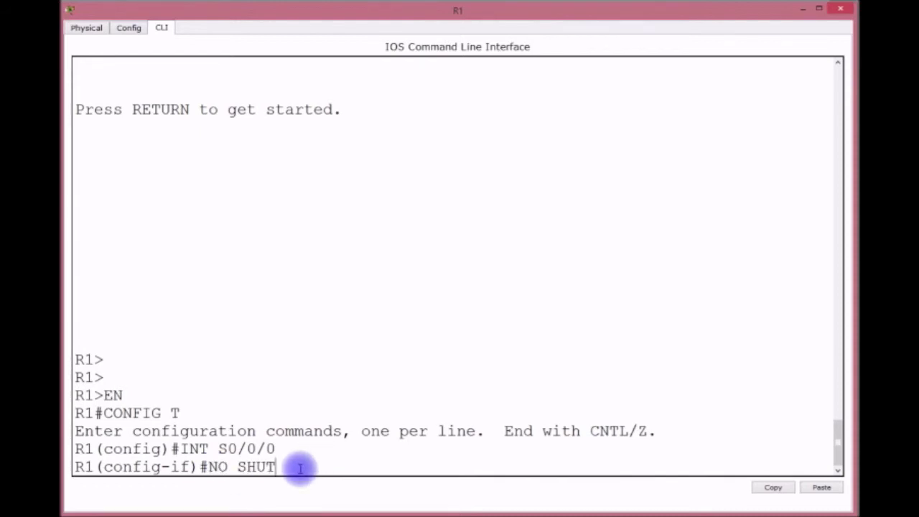
key(Return)
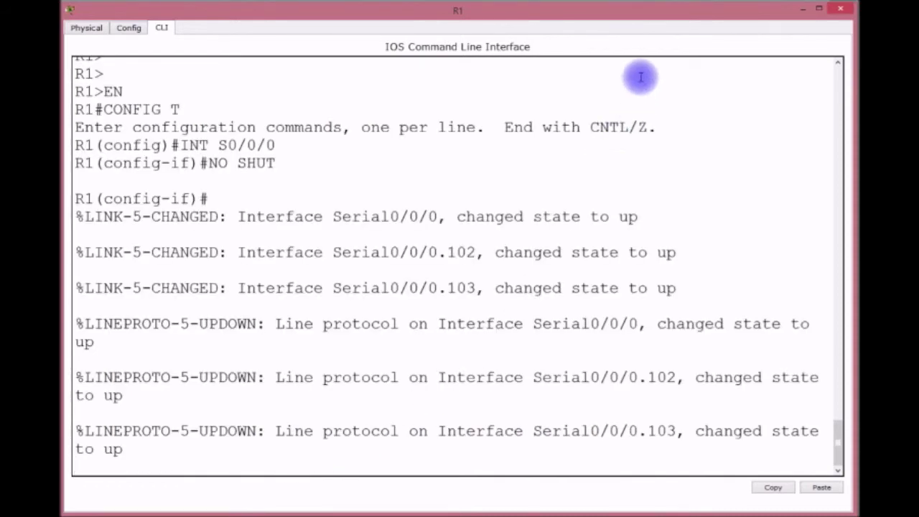
click(803, 8)
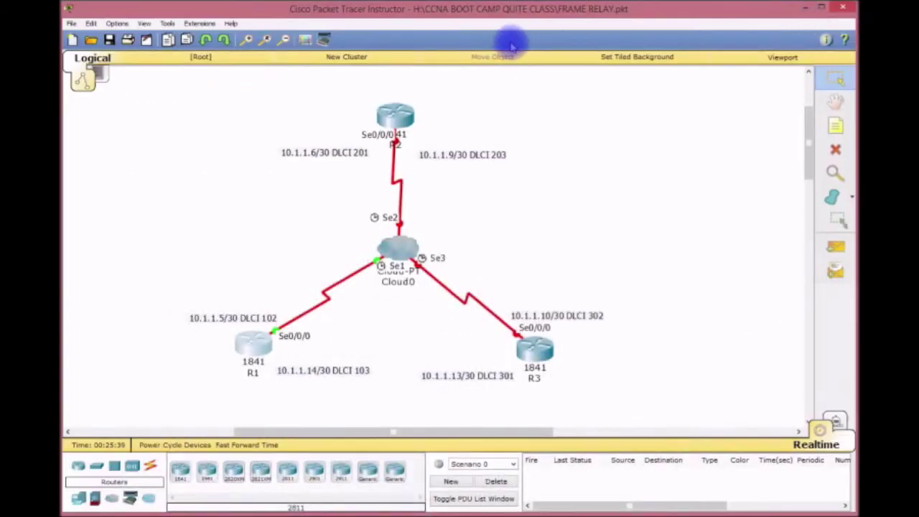
Step: Leave the paused configuration listing on R2 and enable its interface S0/0/0 by pasting NO SHUT in interface configuration mode
click(385, 121)
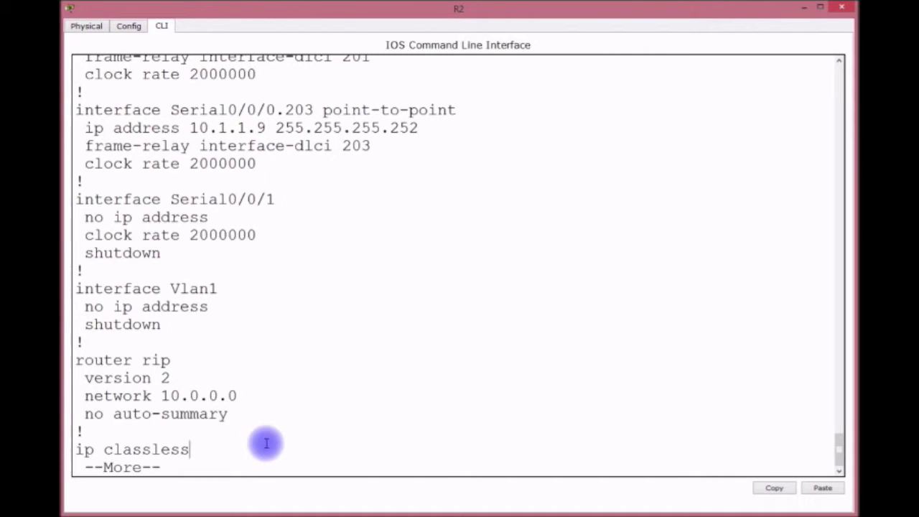
text(qCONFIG T)
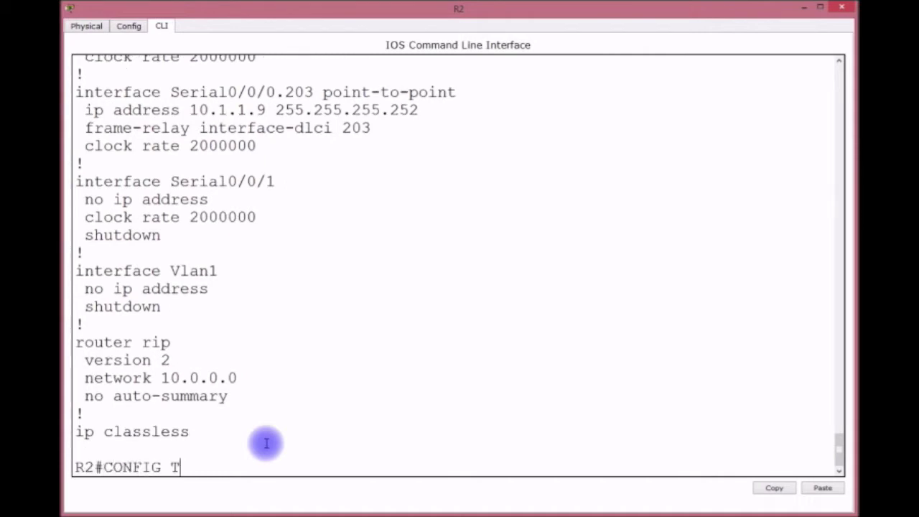
key(Return)
text(INT S0/0/0)
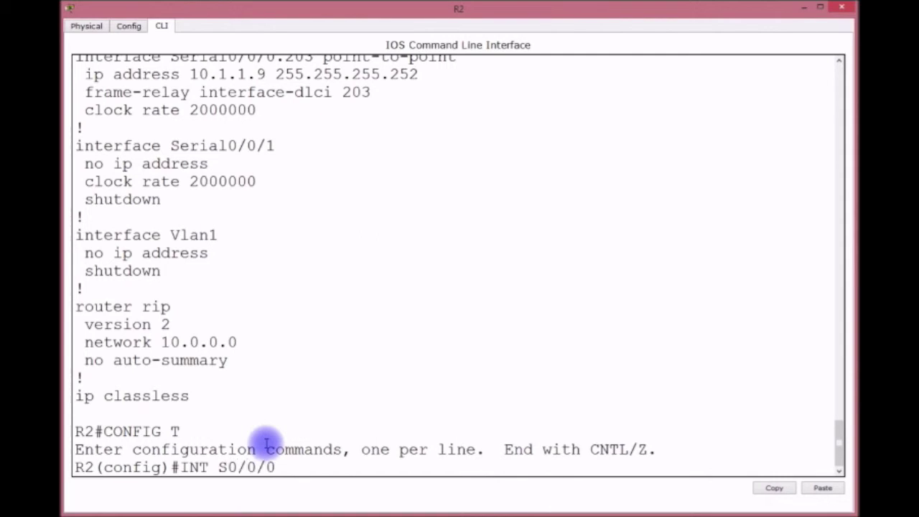
key(Return)
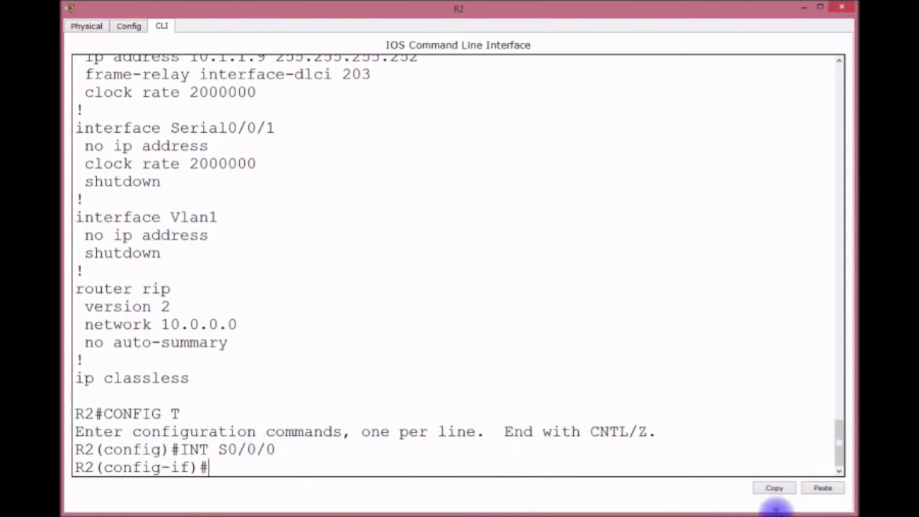
click(819, 489)
key(Return)
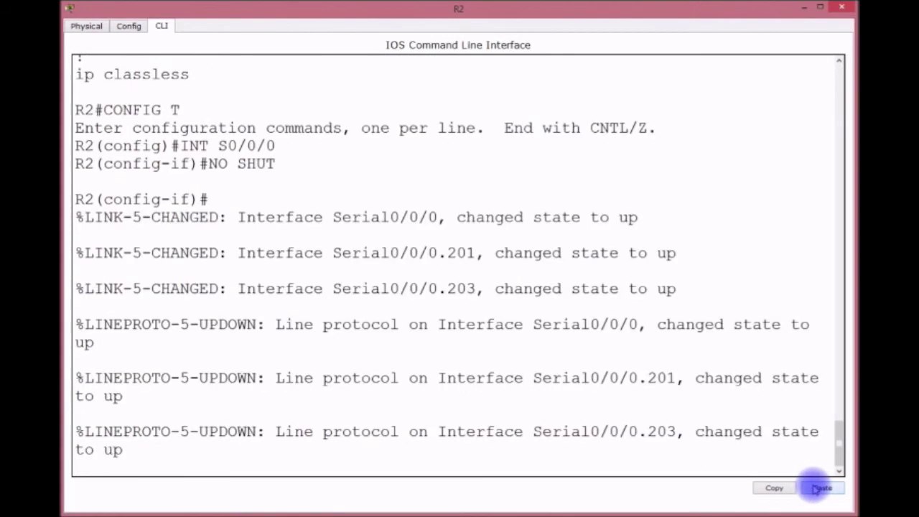
click(805, 9)
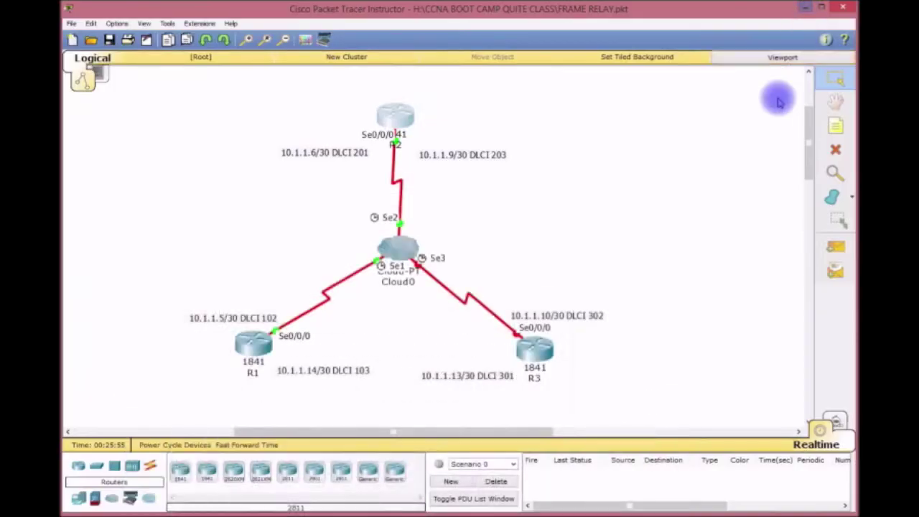
Step: Exit R3's RIP configuration, enable its interface S0/0/0 with the copied NO SHUT command, and return to privileged mode
click(540, 350)
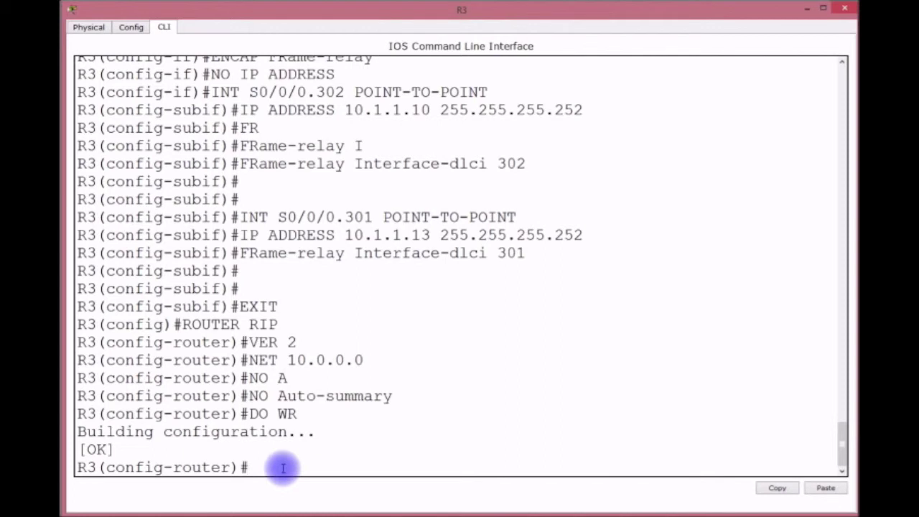
text(EXIT)
key(Return)
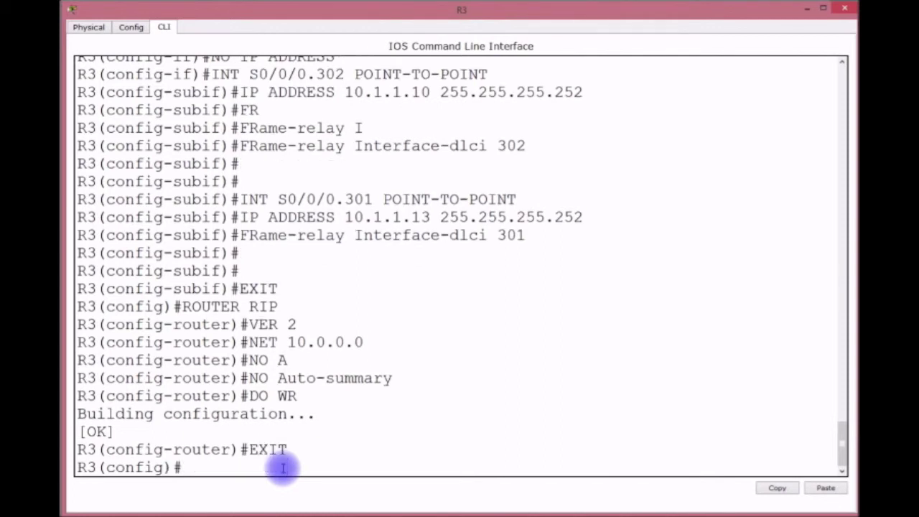
text(INT S0/0)
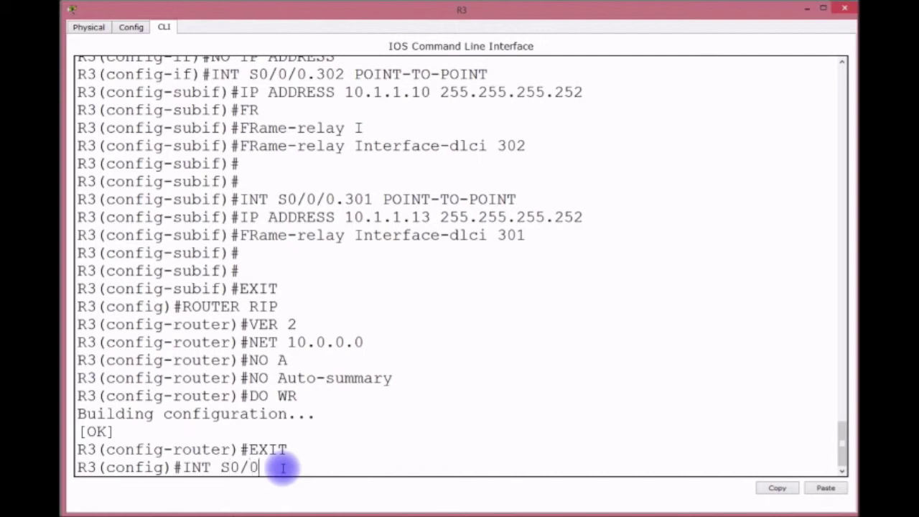
text(/0)
key(Return)
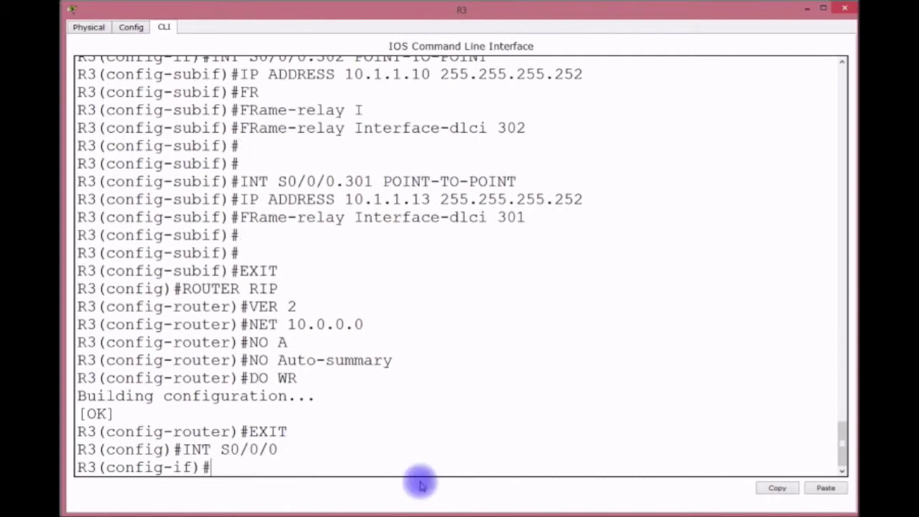
click(826, 487)
key(Return)
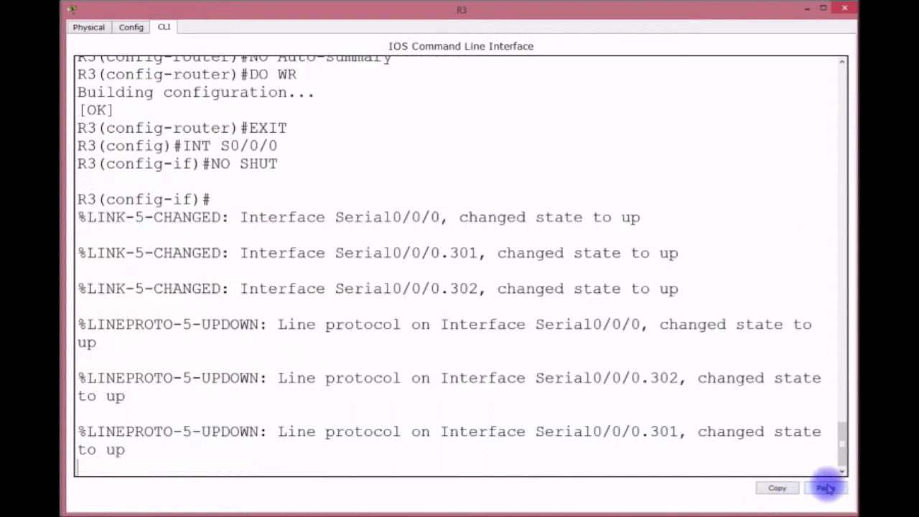
key(Return)
key(Return)
key(Return)
key(ctrl+z)
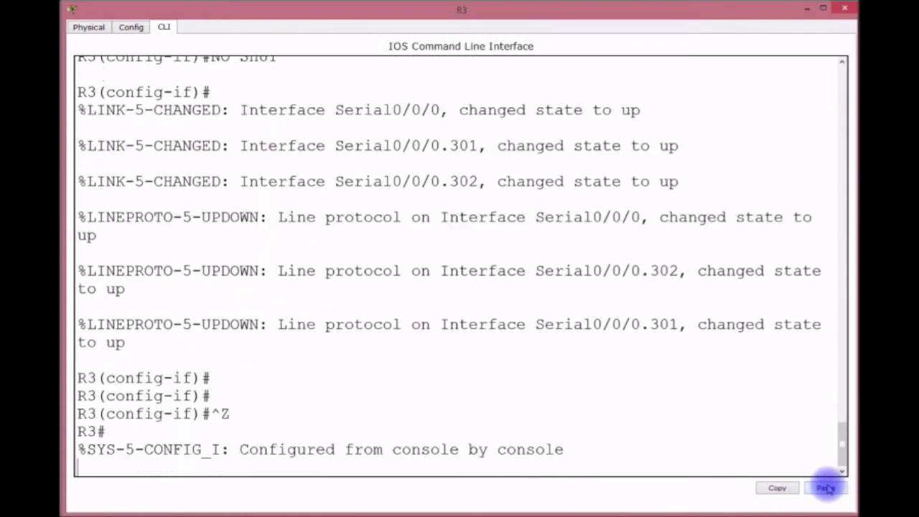
Step: Display R3's routing table with SH IP ROUTE
key(Return)
key(Return)
key(Return)
key(Return)
key(Return)
key(Return)
key(Return)
text(SH IP ORUTE)
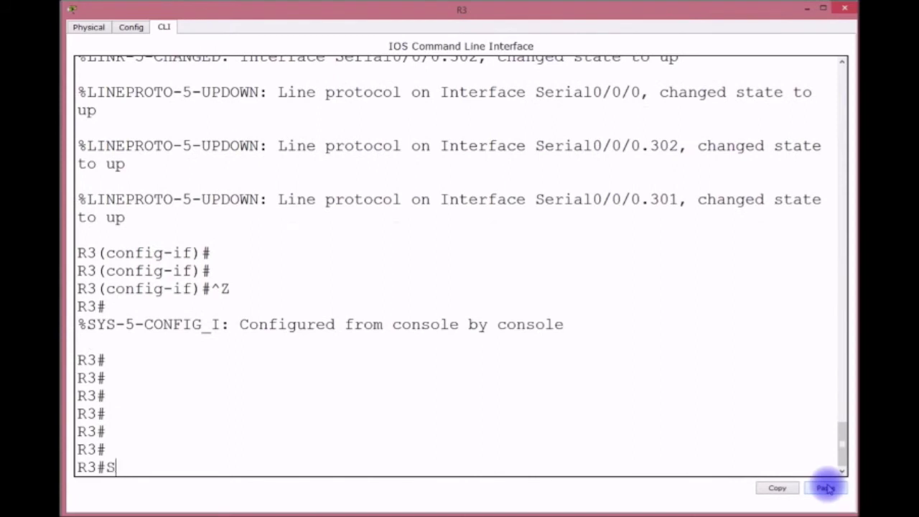
key(BackSpace)
key(BackSpace)
key(BackSpace)
key(BackSpace)
key(BackSpace)
text(ROUTE)
key(Return)
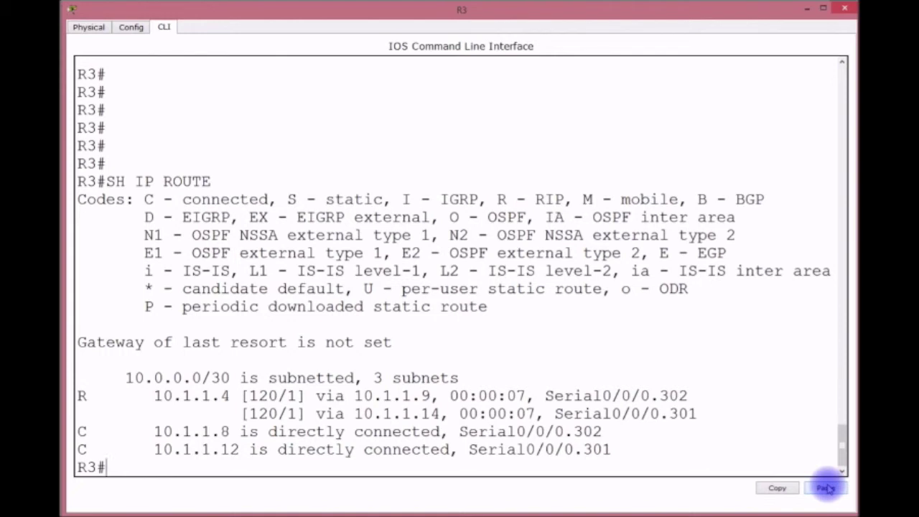
Step: Test connectivity from R3 by pinging 10.1.1.5, 10.1.1.6 and 10.1.1.9
text(PING 10.1.1.)
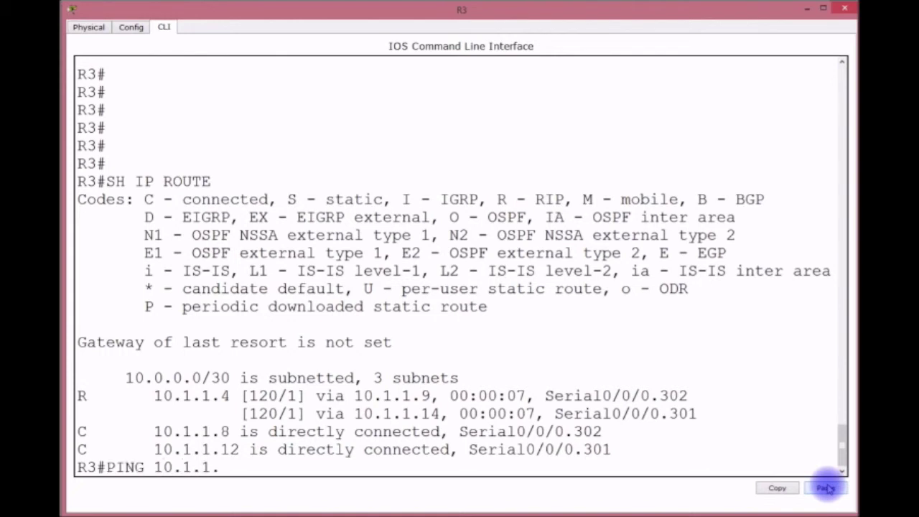
text(5)
key(Return)
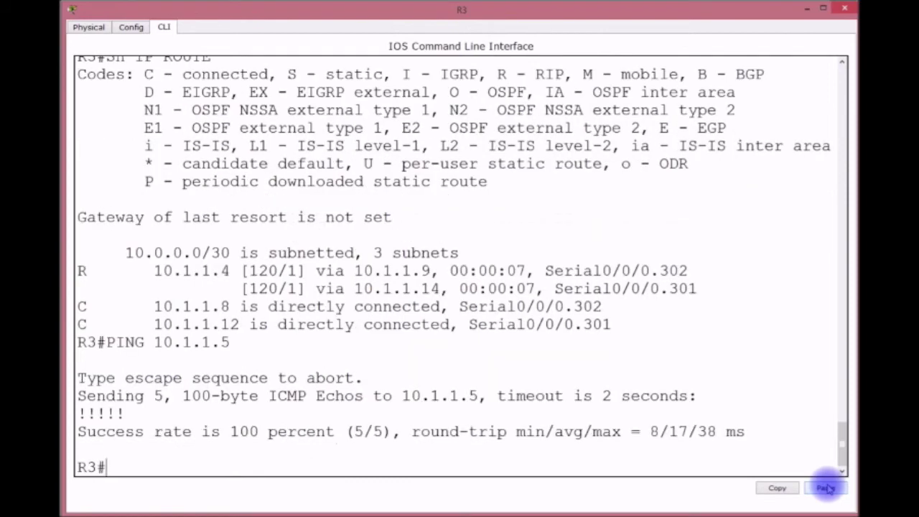
key(Up)
key(BackSpace)
text(6)
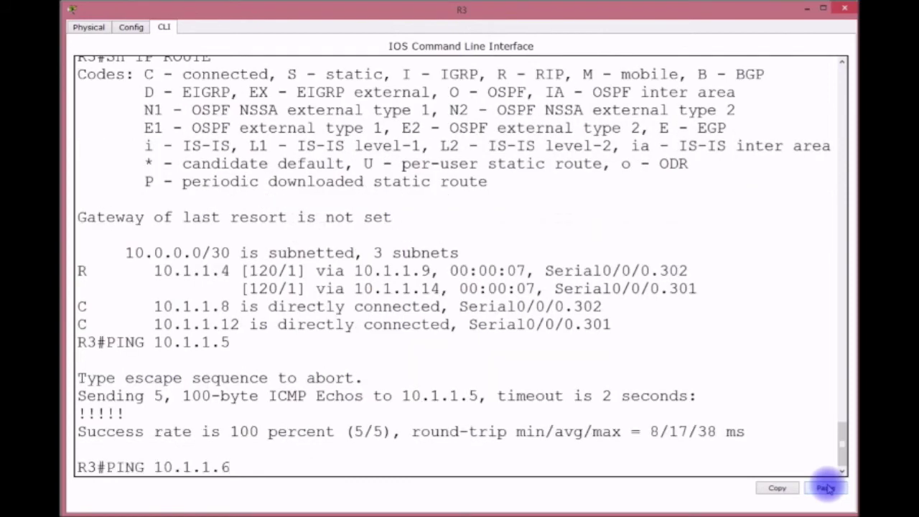
key(Return)
key(Up)
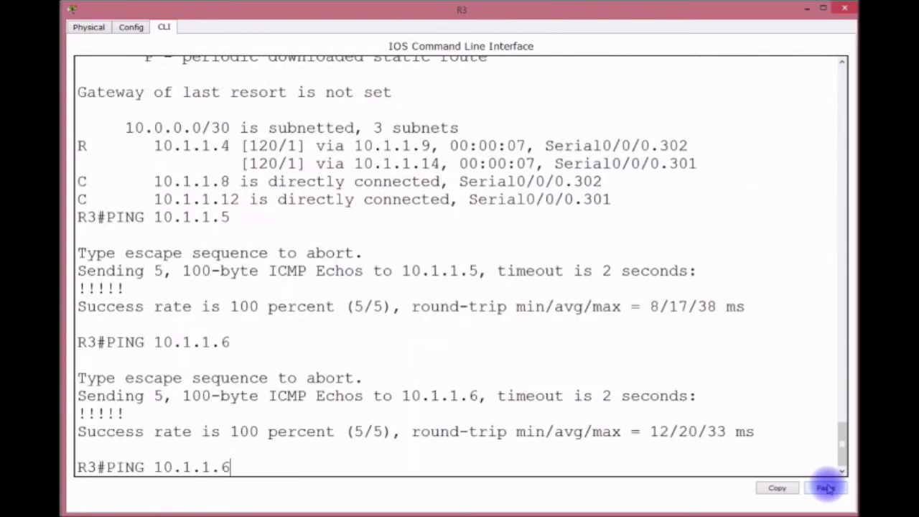
key(BackSpace)
text(9)
key(Return)
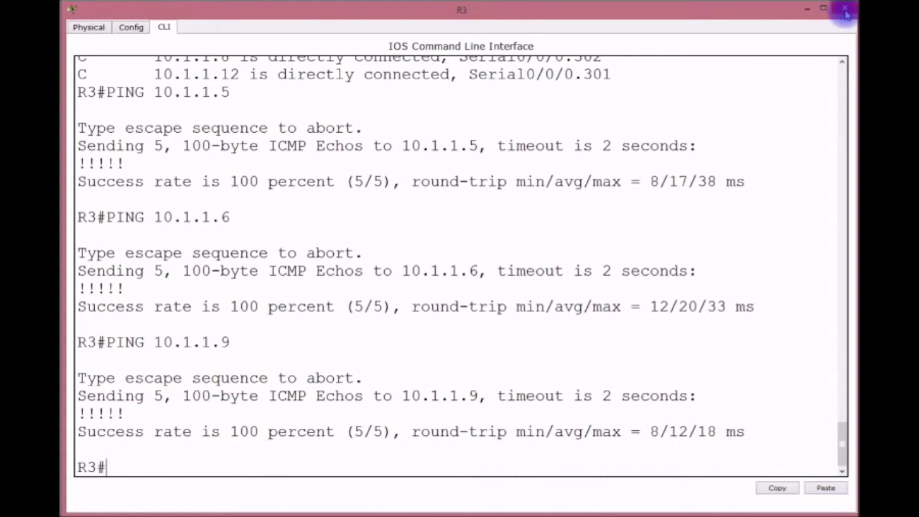
Step: Minimize R3's window, open R1's command line and return it from interface configuration to privileged mode
click(807, 8)
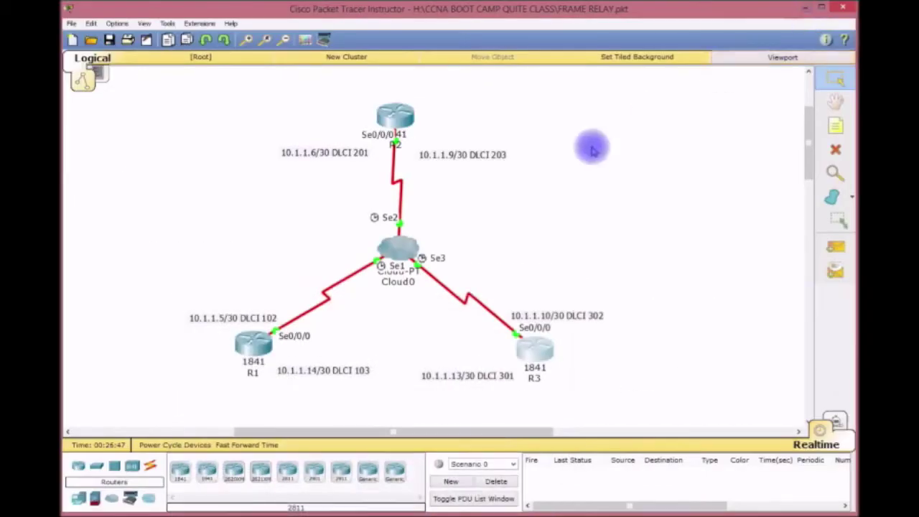
click(255, 347)
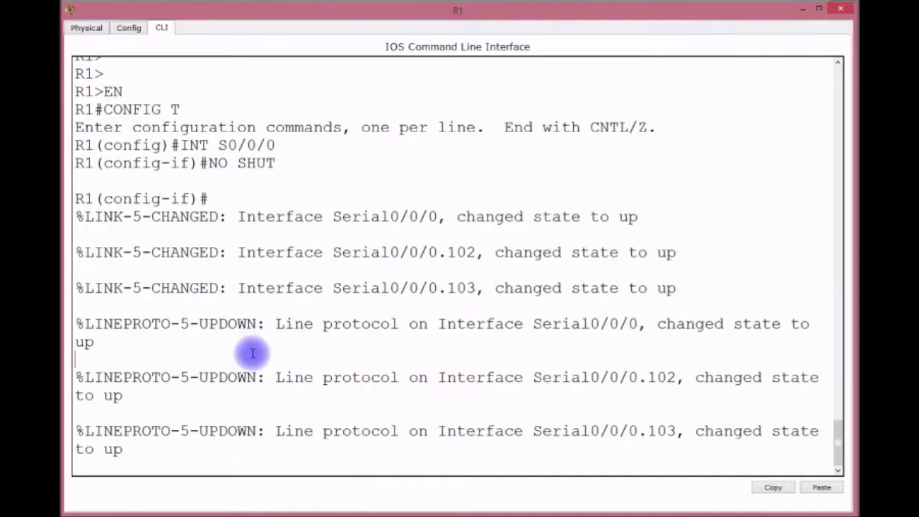
key(Return)
key(Return)
key(Return)
key(ctrl+z)
key(Return)
key(Return)
key(Return)
key(Return)
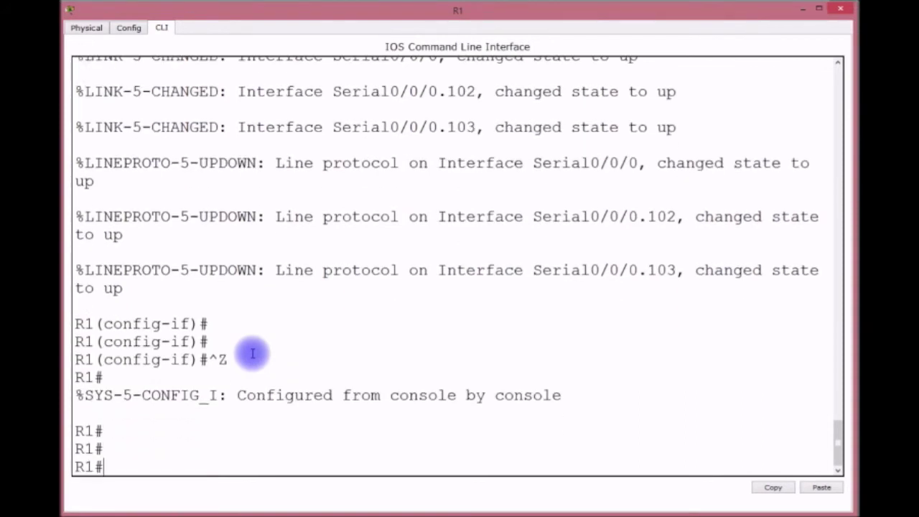
text(SKH)
key(BackSpace)
key(BackSpace)
key(BackSpace)
text(H I)
text(P; O)
key(BackSpace)
key(BackSpace)
key(BackSpace)
text(ROUJTE)
key(Return)
Step: Display R1's routing table with SH IP ROUTE
text(SH IP R)
key(BackSpace)
key(BackSpace)
key(BackSpace)
key(BackSpace)
text(IP ORU)
key(BackSpace)
key(BackSpace)
key(BackSpace)
text(ROUT)
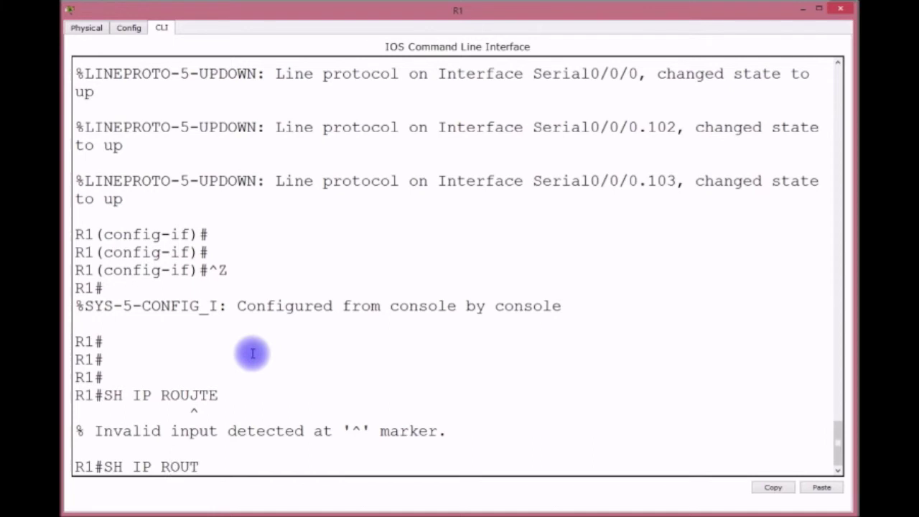
text(E)
key(Return)
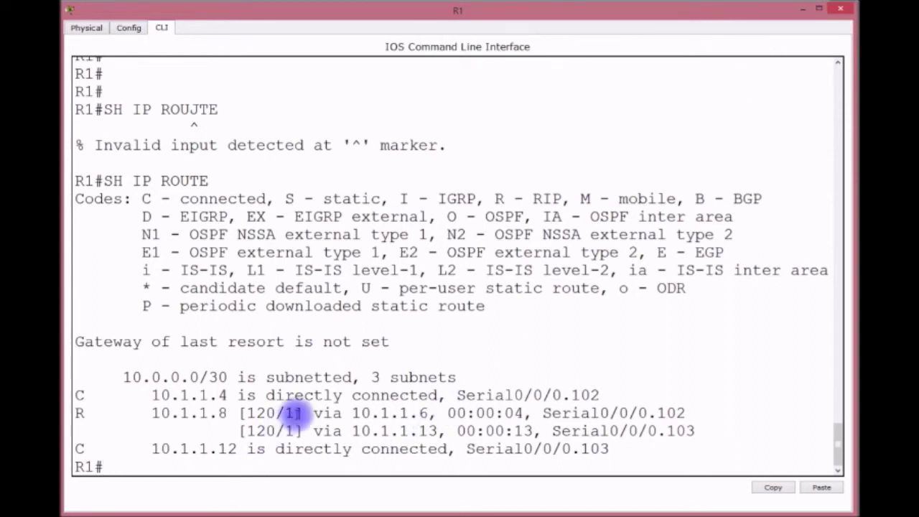
Step: List the available SH FRAME-RELAY options on R1 and display the PVC statistics
text(SH FRA)
key(Tab)
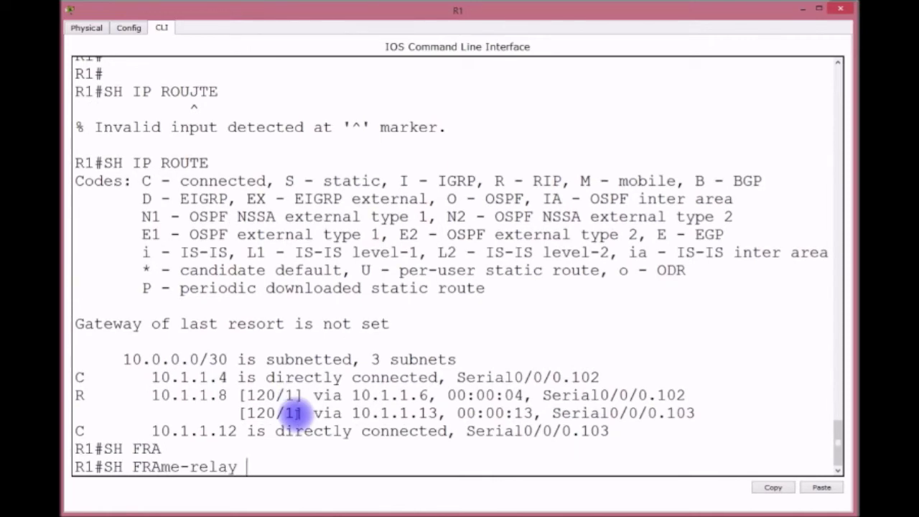
text(?)
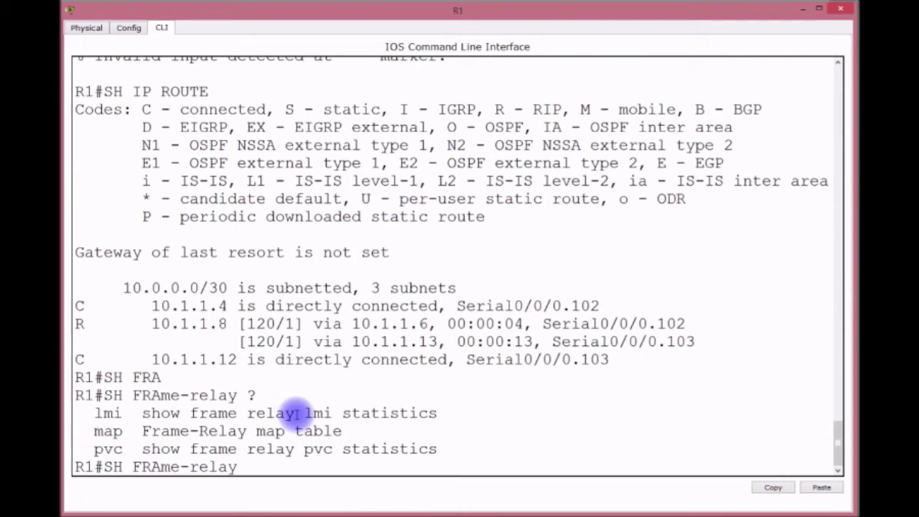
text(PVC)
key(Return)
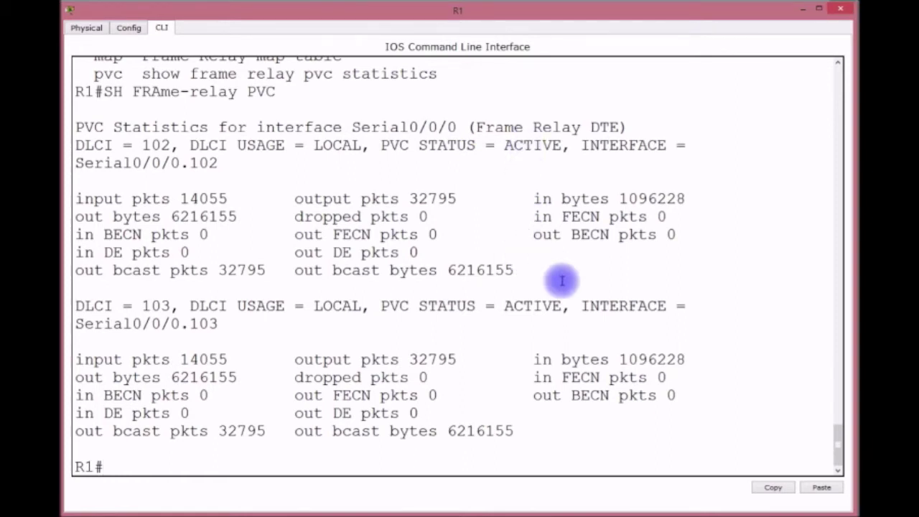
Step: Display R1's Frame Relay LMI statistics, highlight the LMI type of Serial0/0/0, and quit the paused listing
key(Up)
key(BackSpace)
key(BackSpace)
key(BackSpace)
text(LMI)
key(Return)
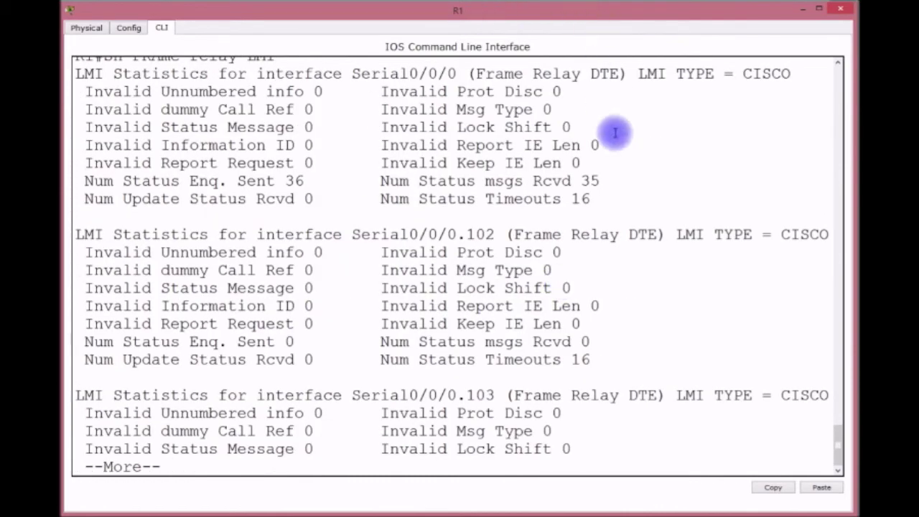
drag(639, 74, 809, 78)
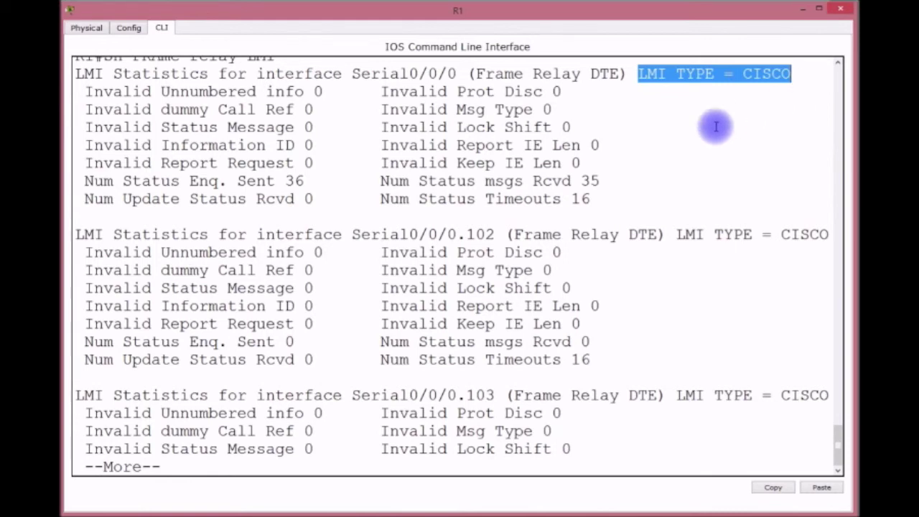
key(q)
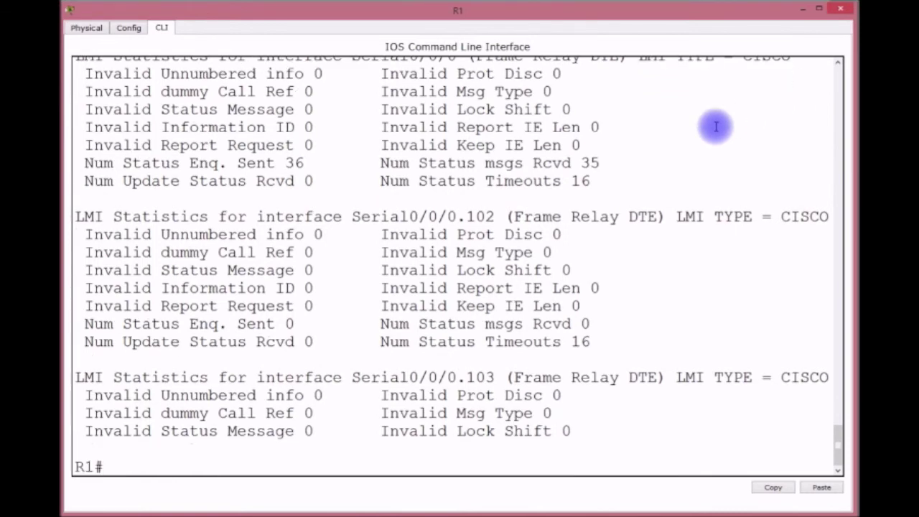
Step: List the SH FRAME-RELAY options again on R1 and display the Frame Relay map table
key(Up)
key(BackSpace)
key(BackSpace)
key(BackSpace)
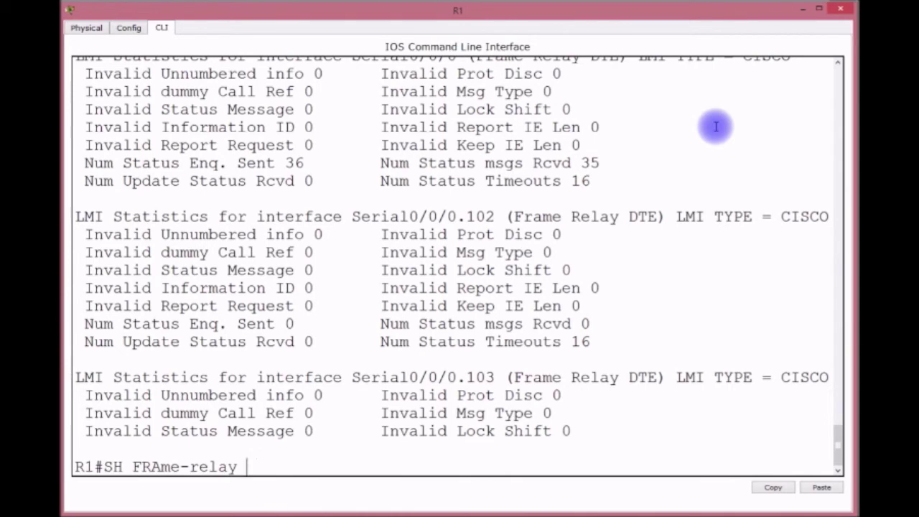
text(?)
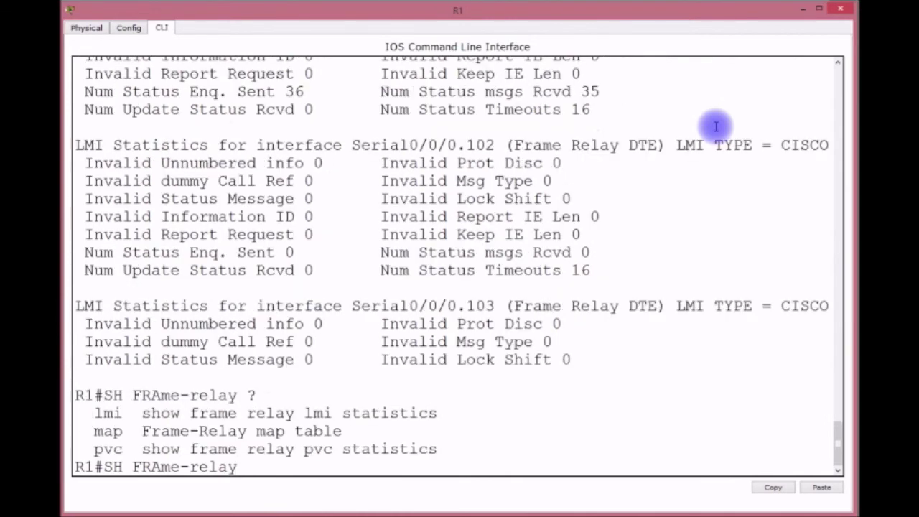
text(MAP)
key(Return)
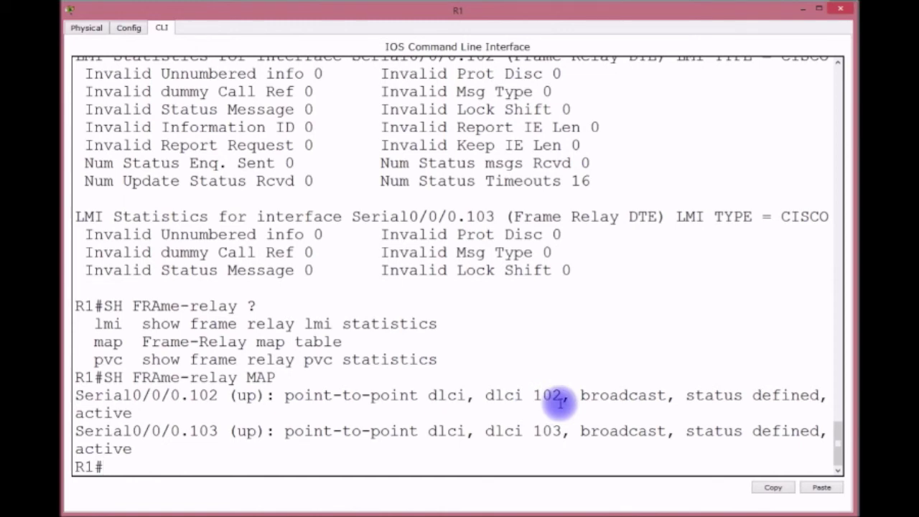
Step: Highlight the broadcast and point-to-point entries of Serial0/0/0.102 in R1's map table, then clear the highlight
scroll(559, 402, up, 1)
scroll(560, 402, down, 1)
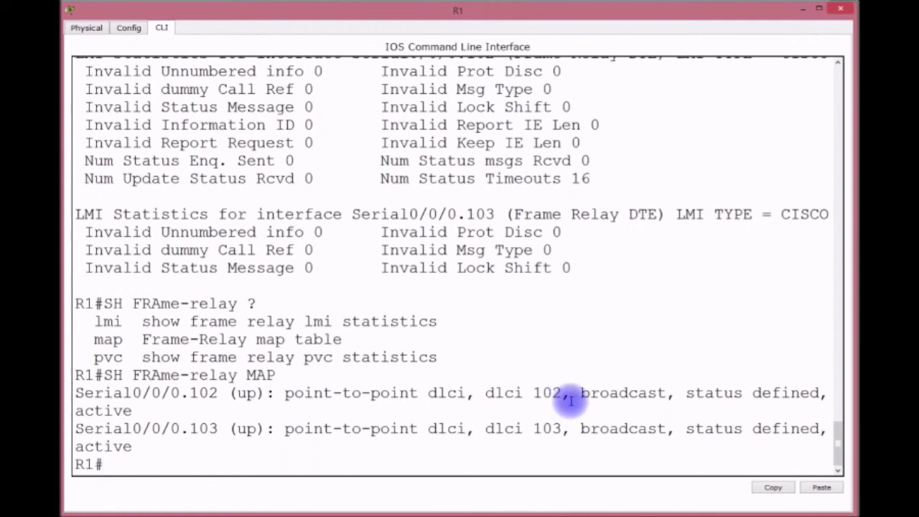
mouse_move(573, 393)
mouse_down()
mouse_move(667, 392)
mouse_move(578, 396)
mouse_up()
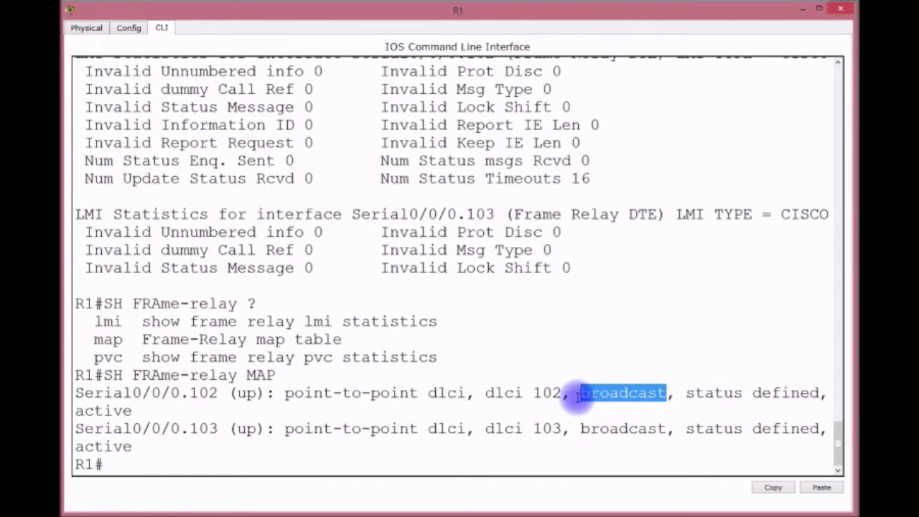
click(286, 394)
drag(286, 394, 418, 394)
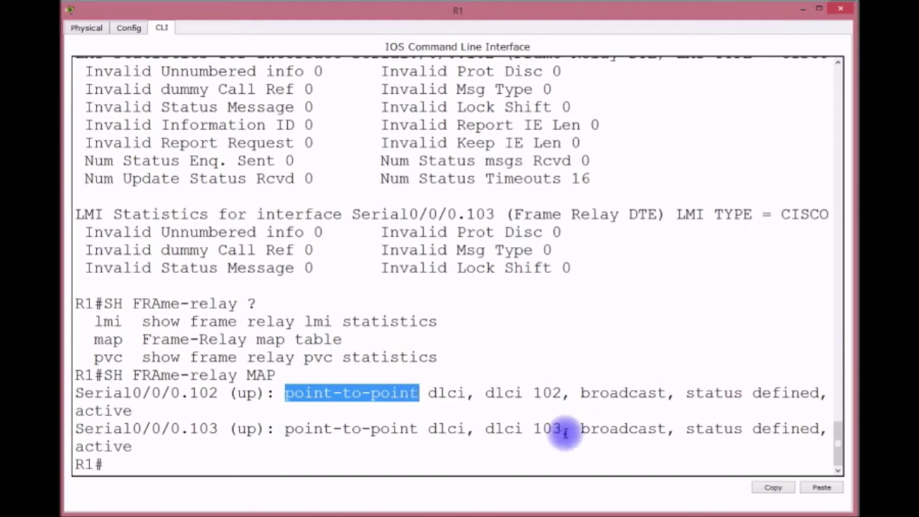
click(330, 462)
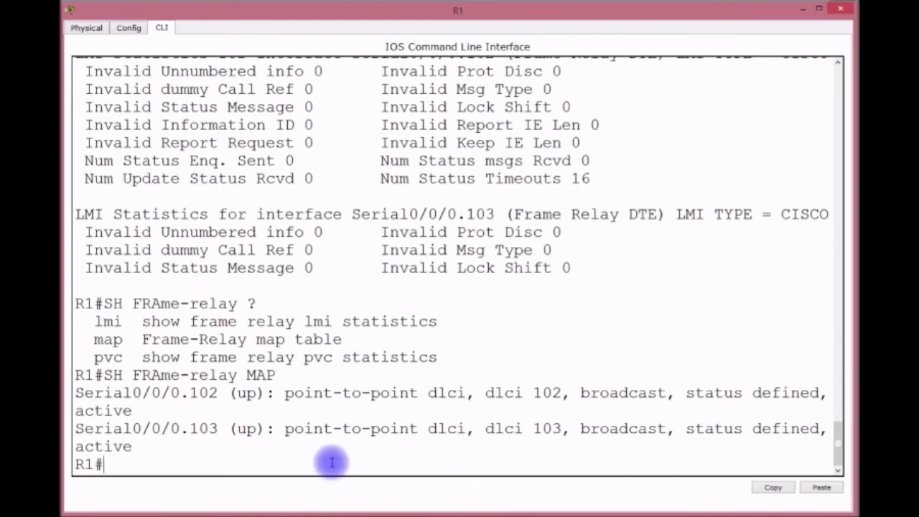
Step: Switch to the Notepad configuration notes and review the frame-relay encapsulation line and the Serial0/0/0.102 subinterface's type, address and DLCI
text(S)
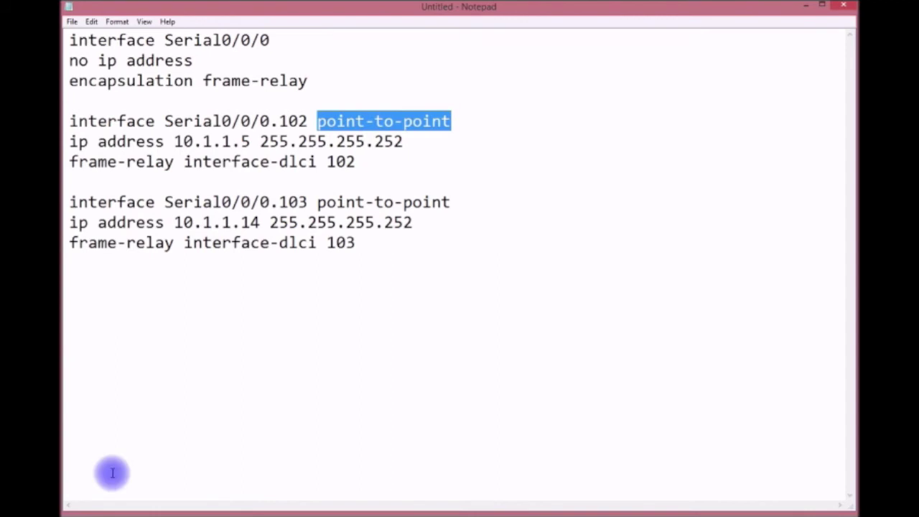
drag(316, 81, 70, 81)
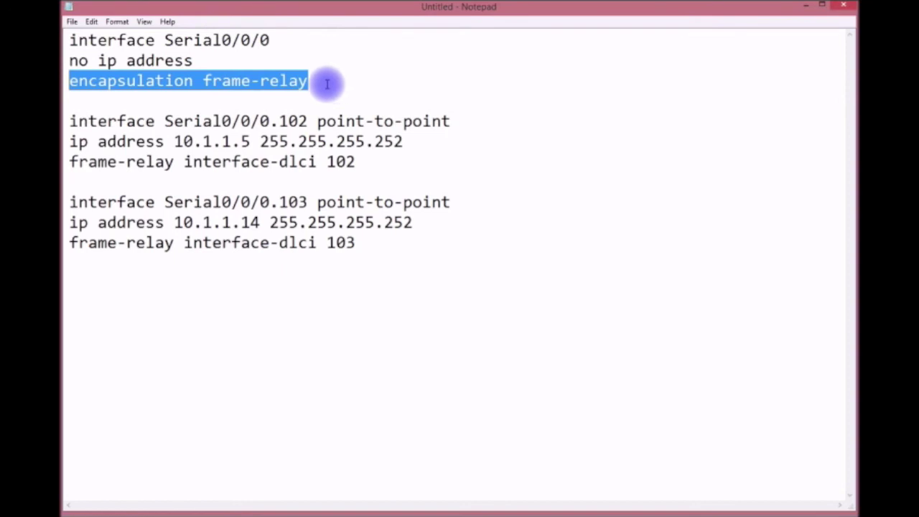
drag(309, 81, 68, 81)
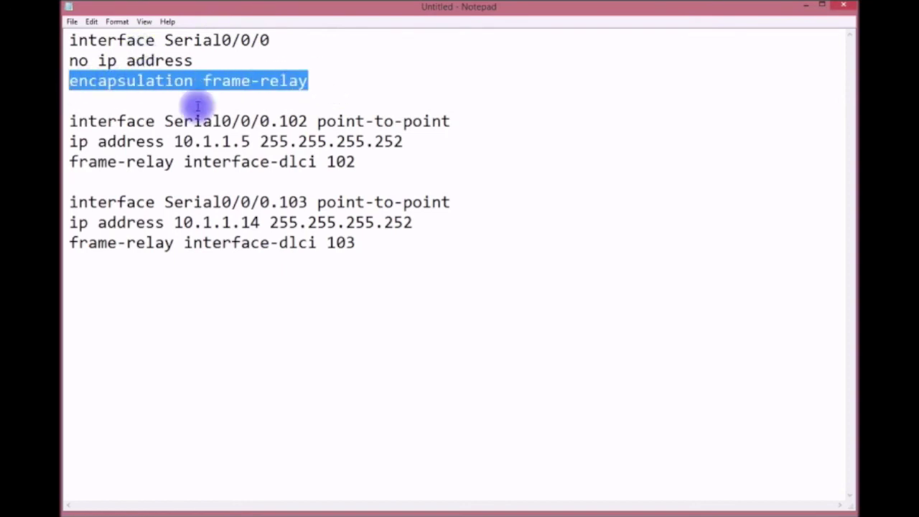
drag(69, 121, 463, 125)
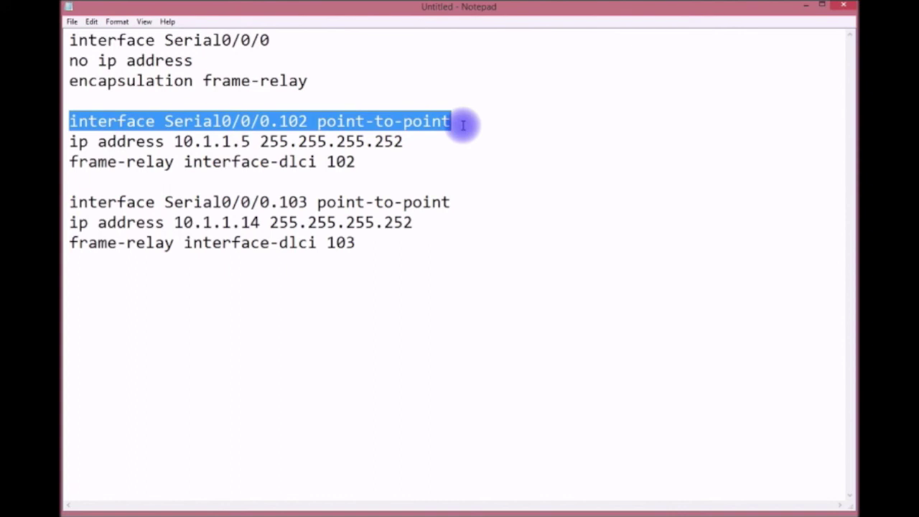
click(407, 141)
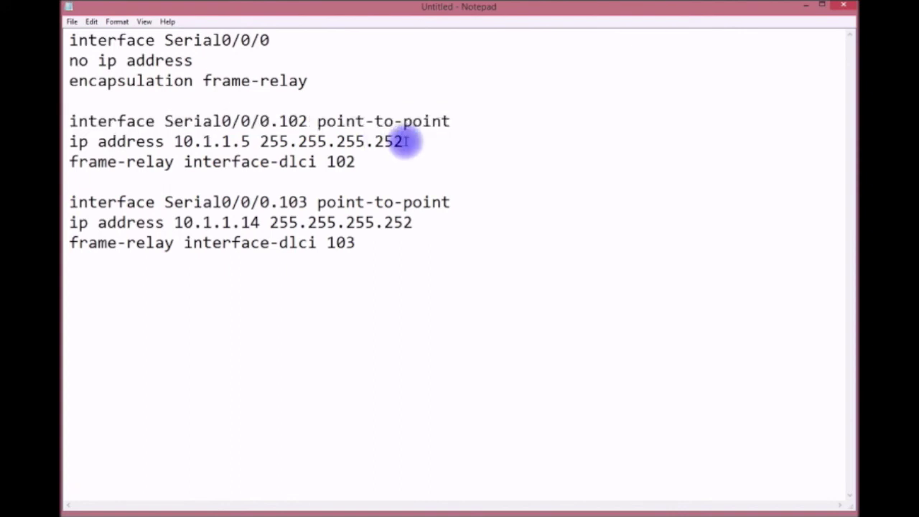
double_click(340, 163)
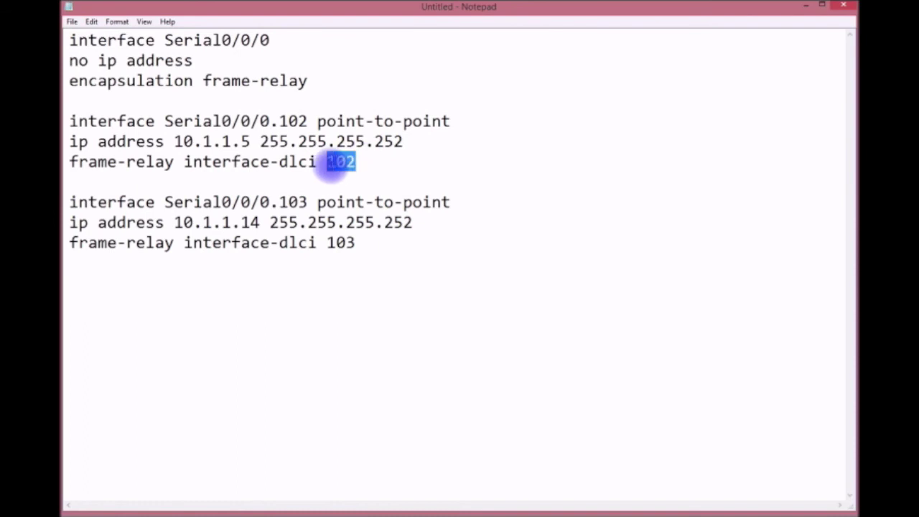